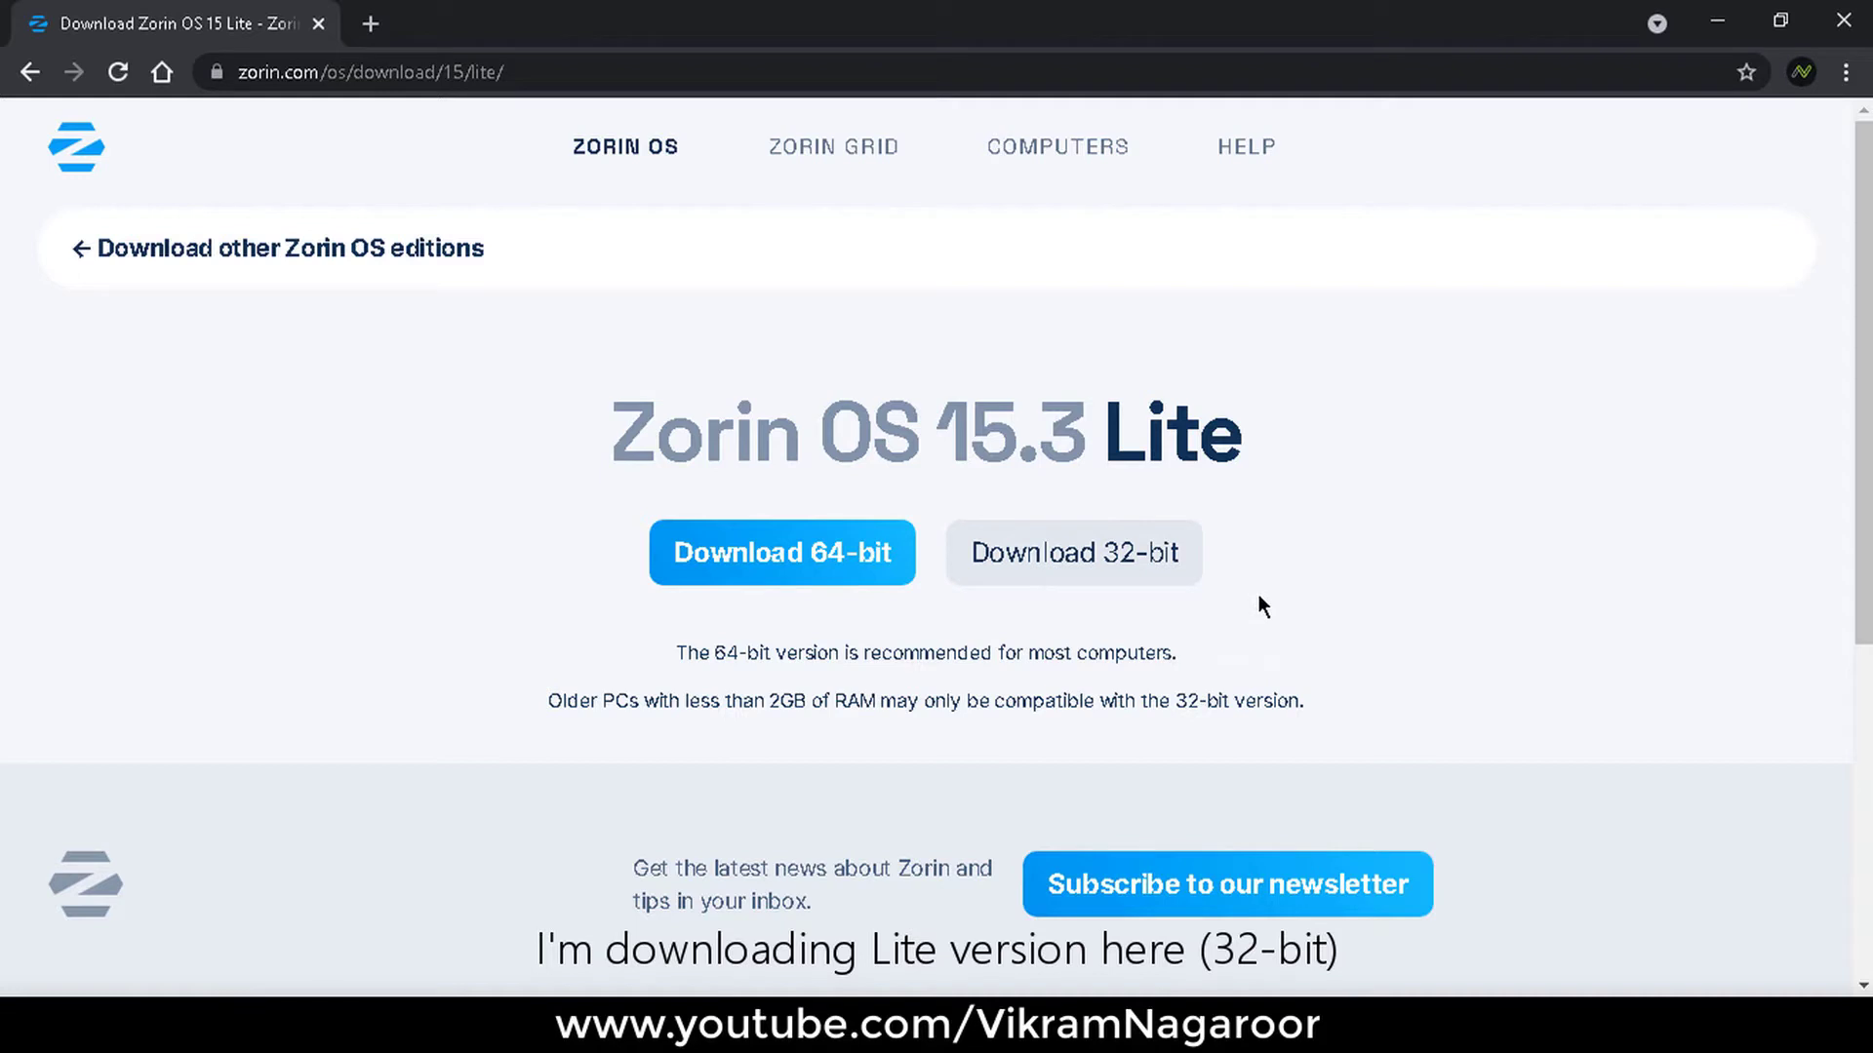
Start the Zorin OS 15.3 Lite 32-bit download, cancel it, and minimize Chrome.
left_click(1168, 570)
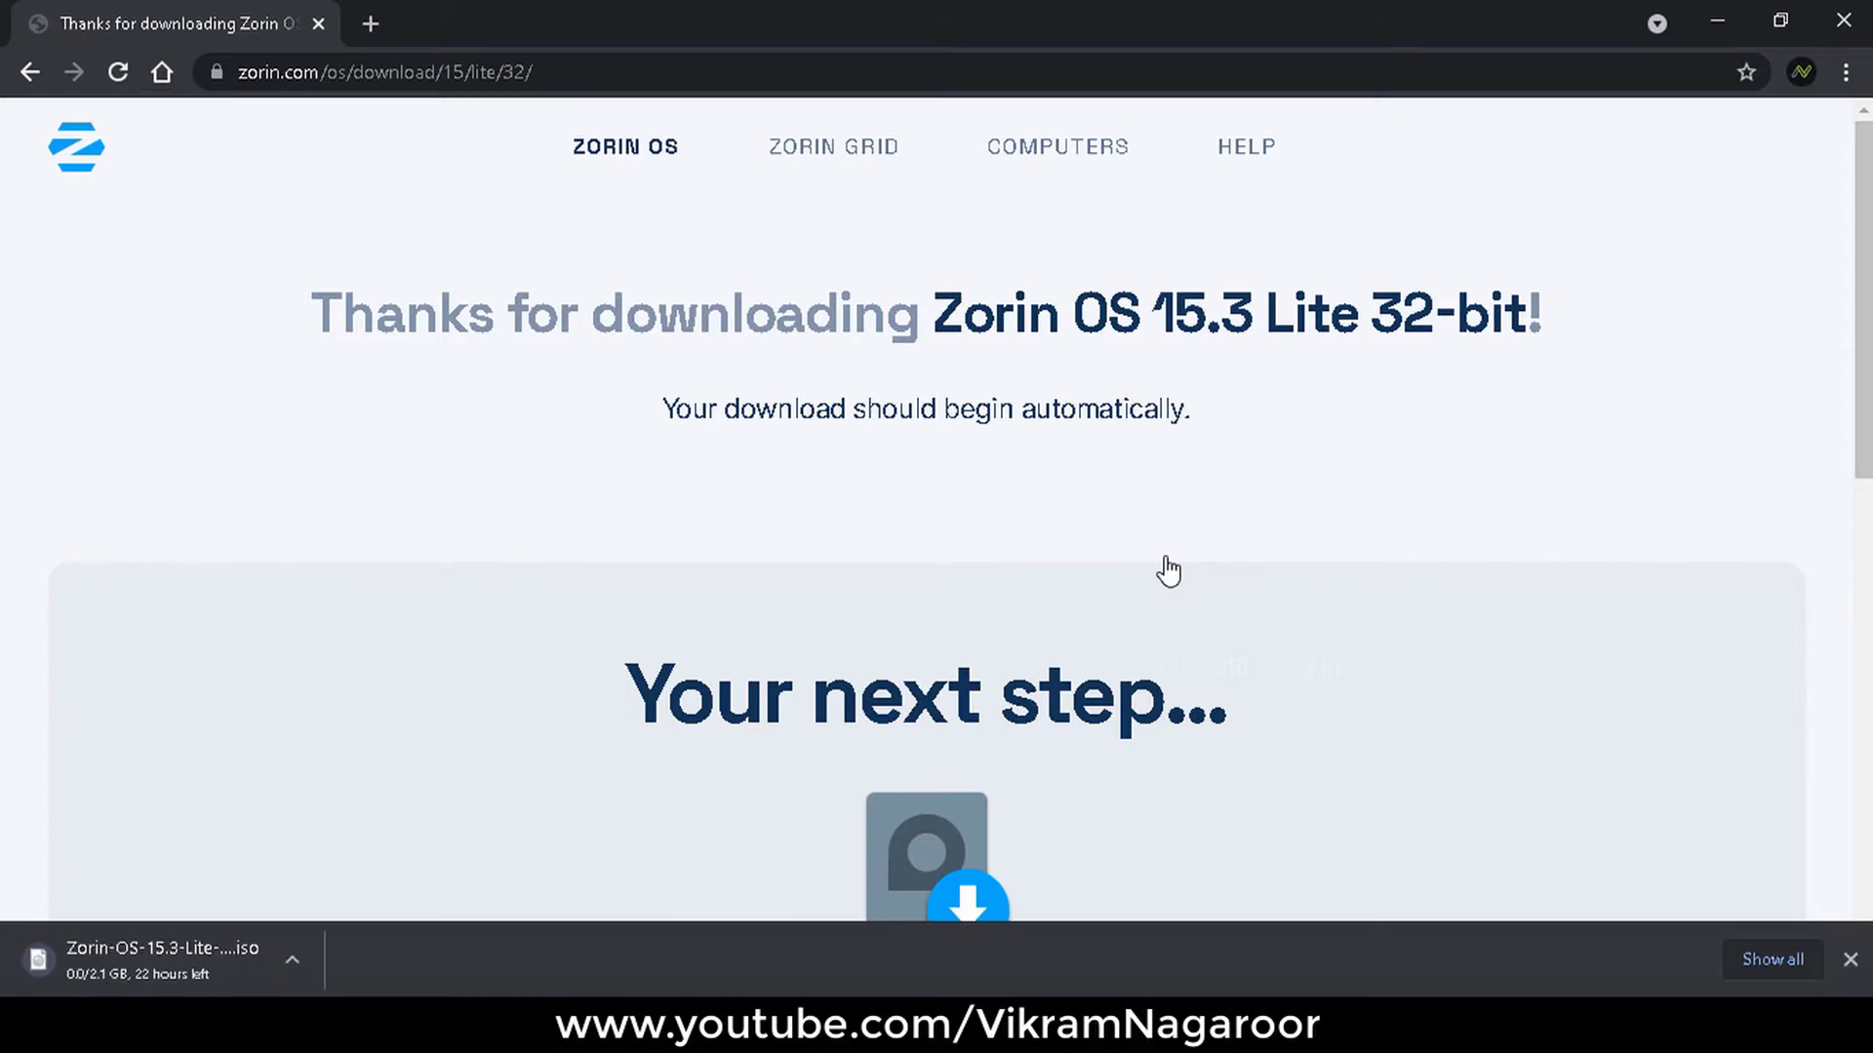
left_click(293, 958)
left_click(330, 915)
left_click(1722, 19)
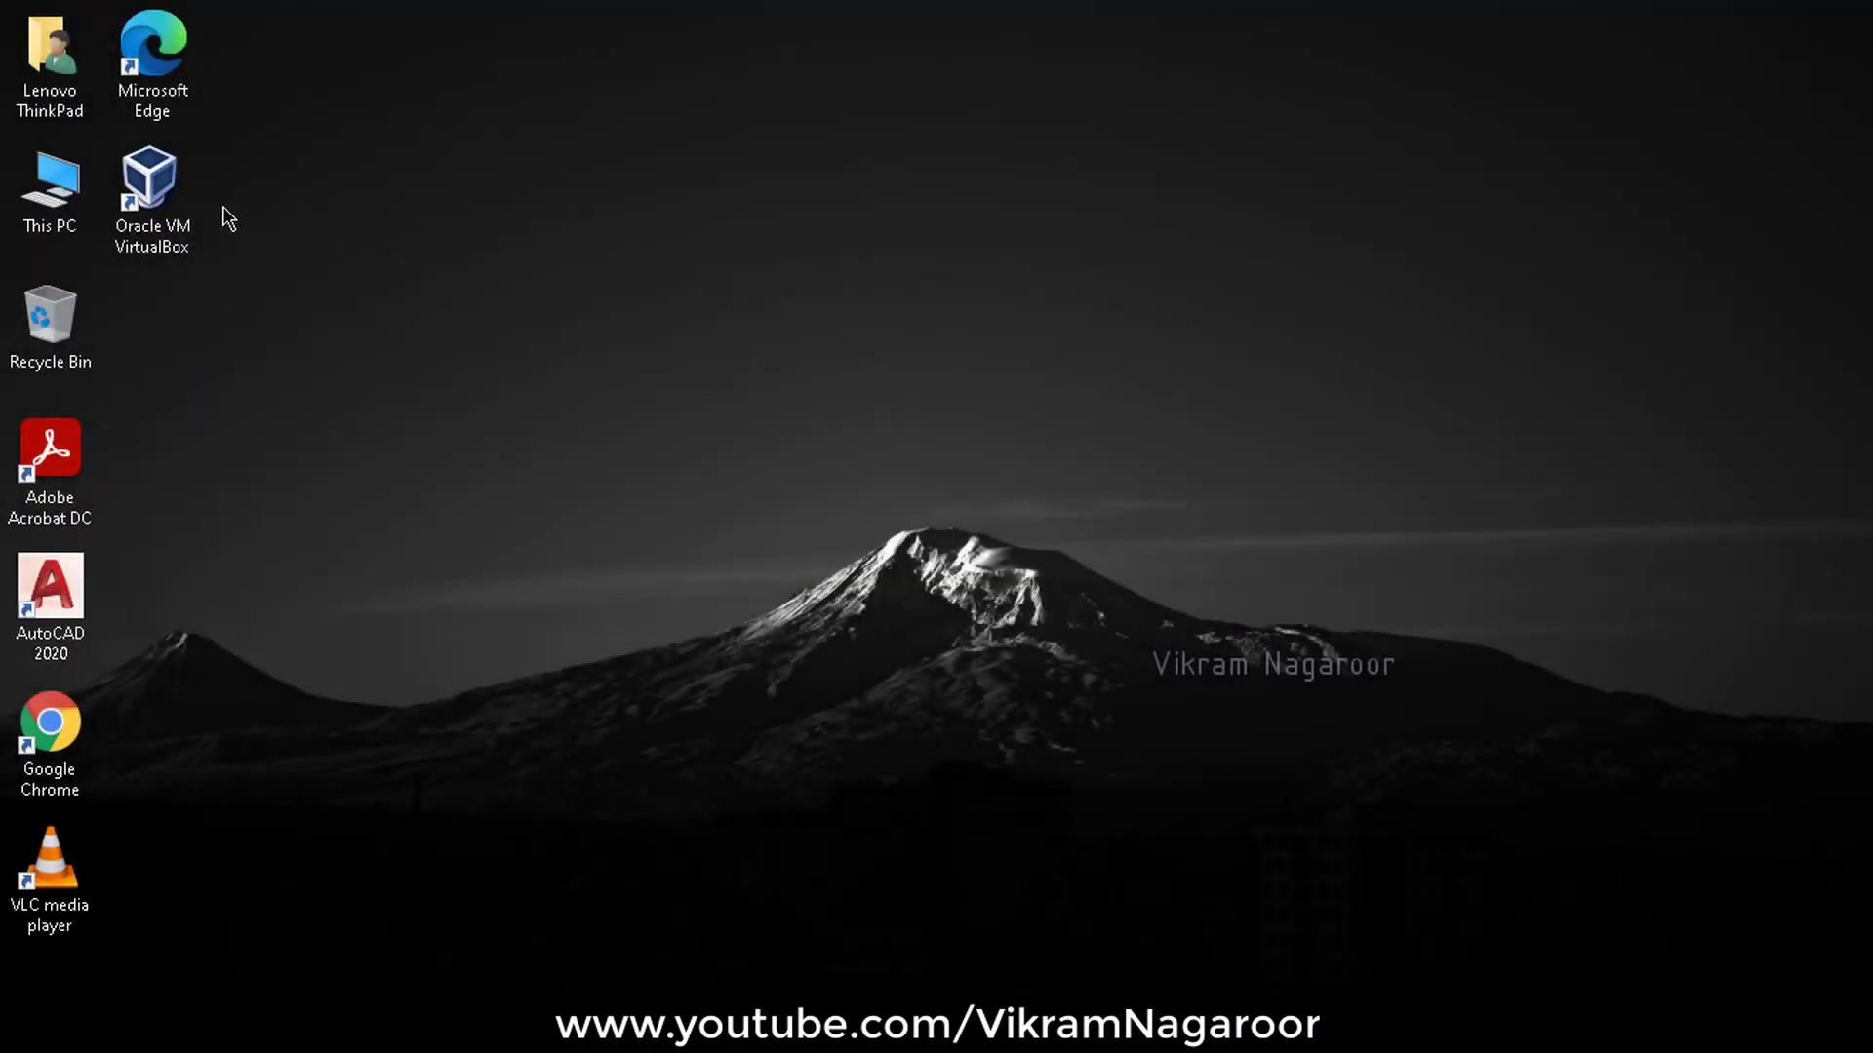
Launch VirtualBox and start a new virtual machine named ZorinOS.
double_click(172, 193)
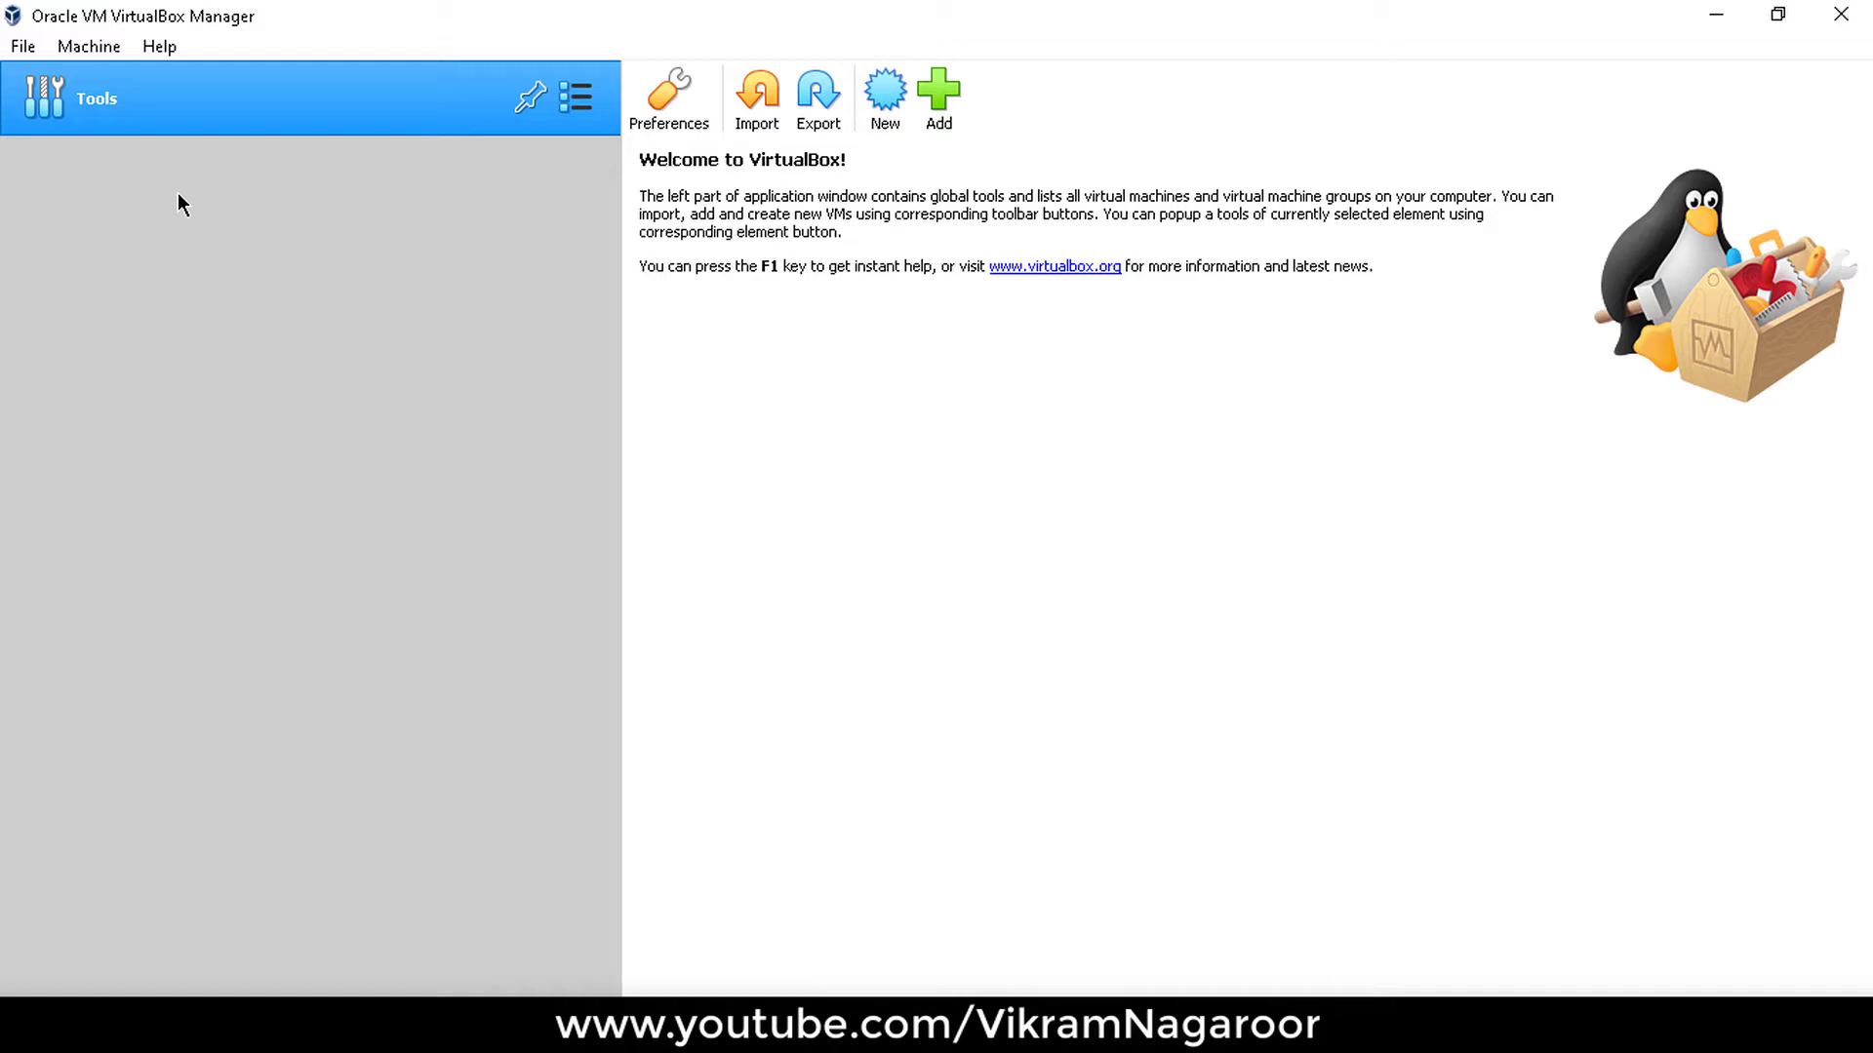
left_click(867, 117)
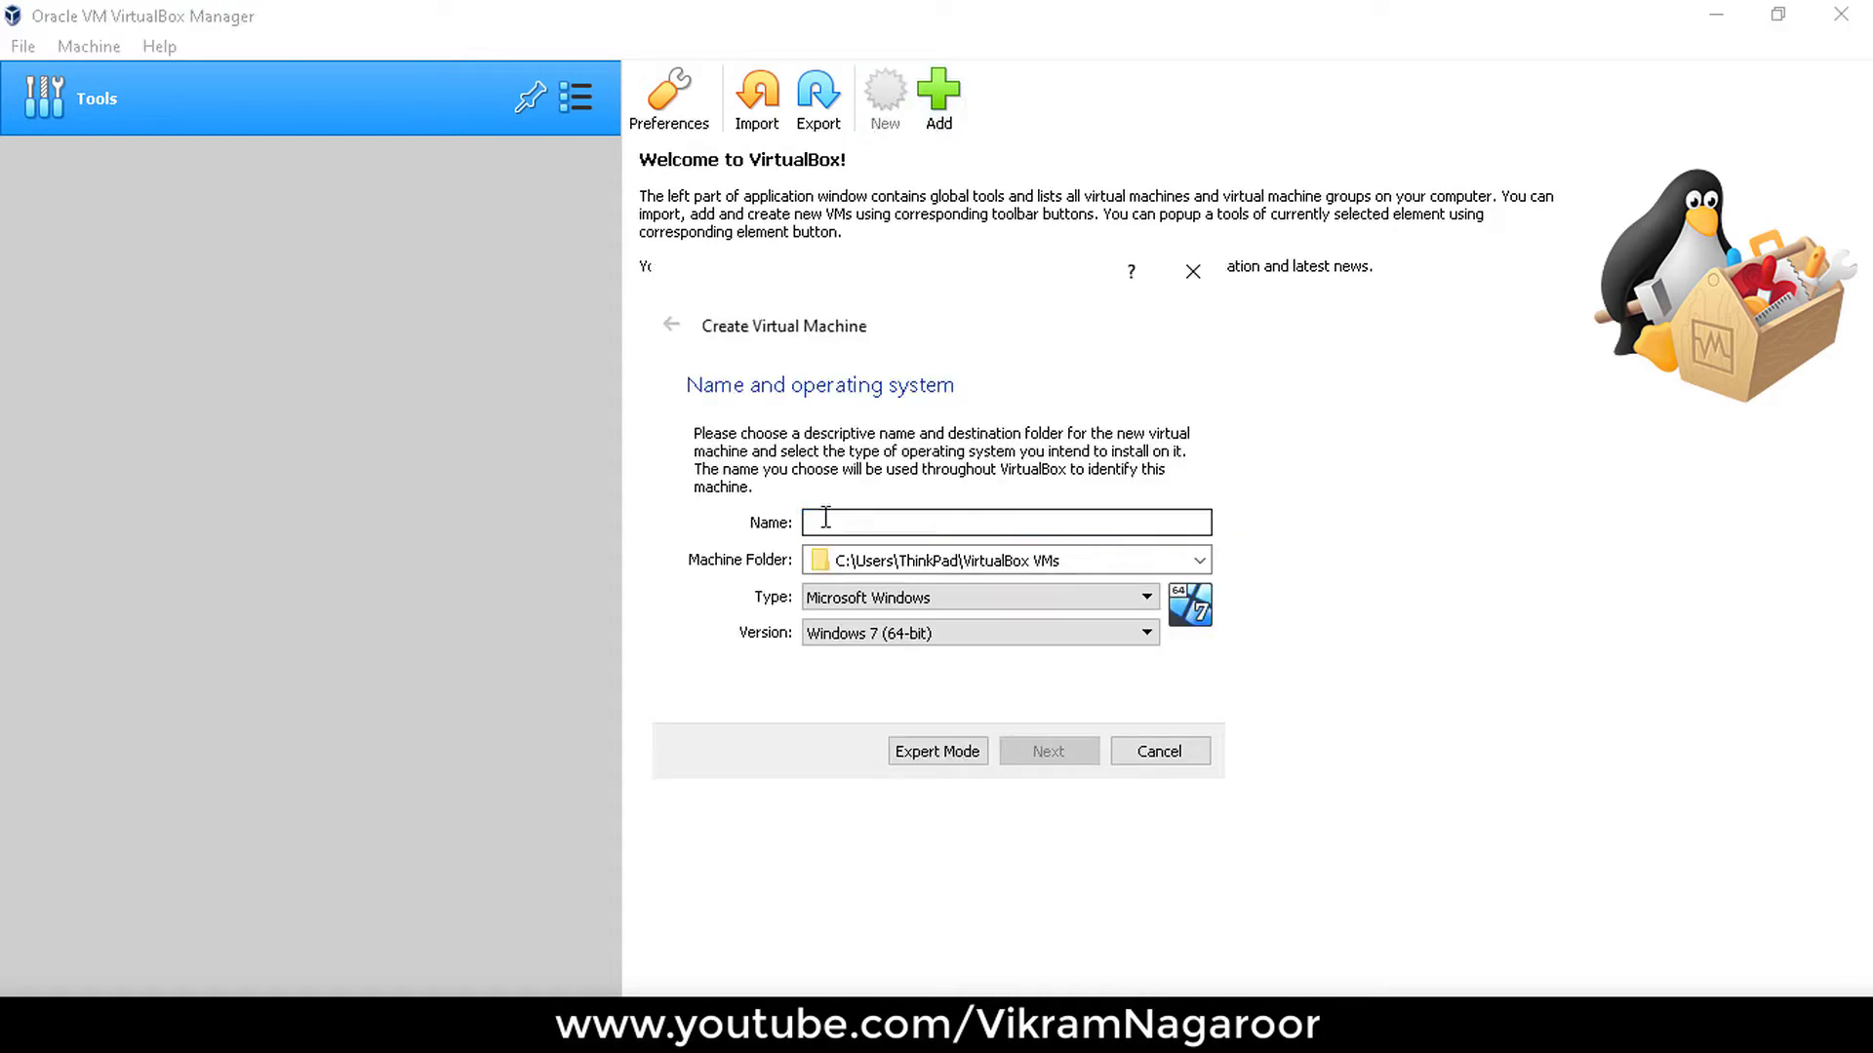
type("ZorinOS")
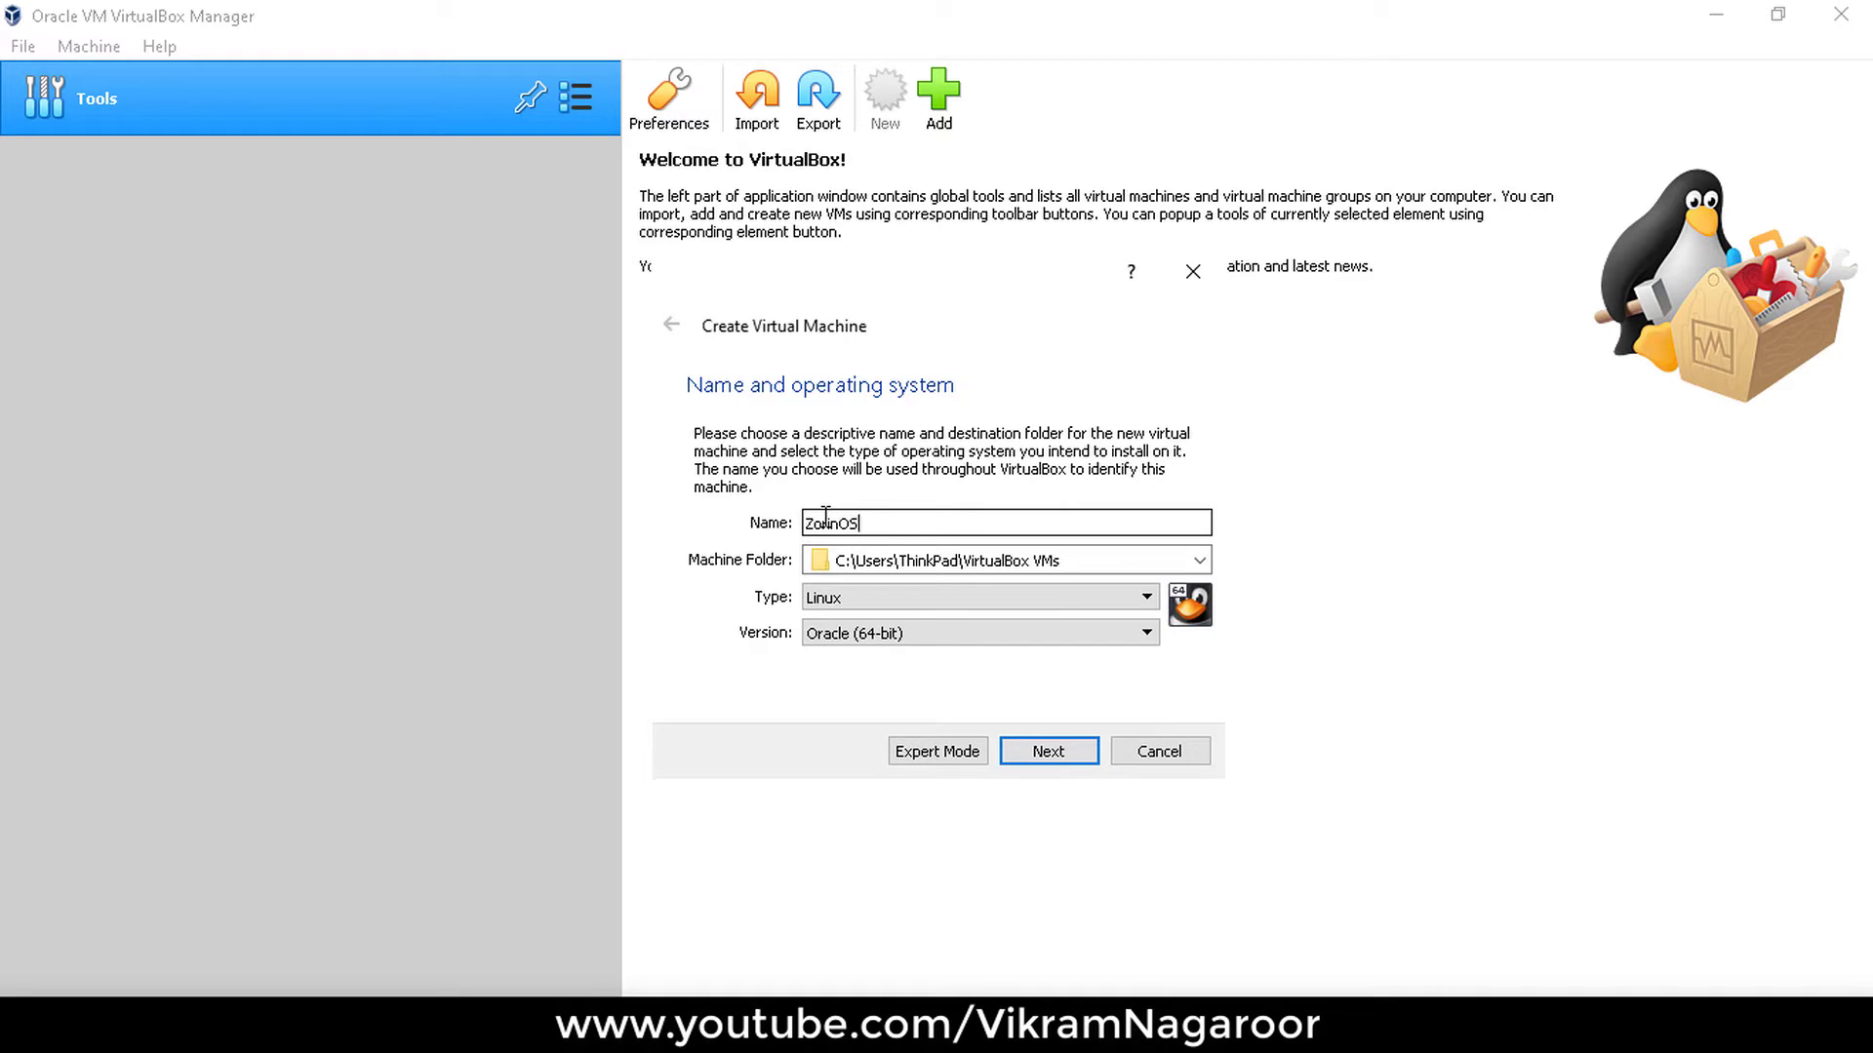
Set the machine folder to D:\VirtualBox.
left_click(1199, 560)
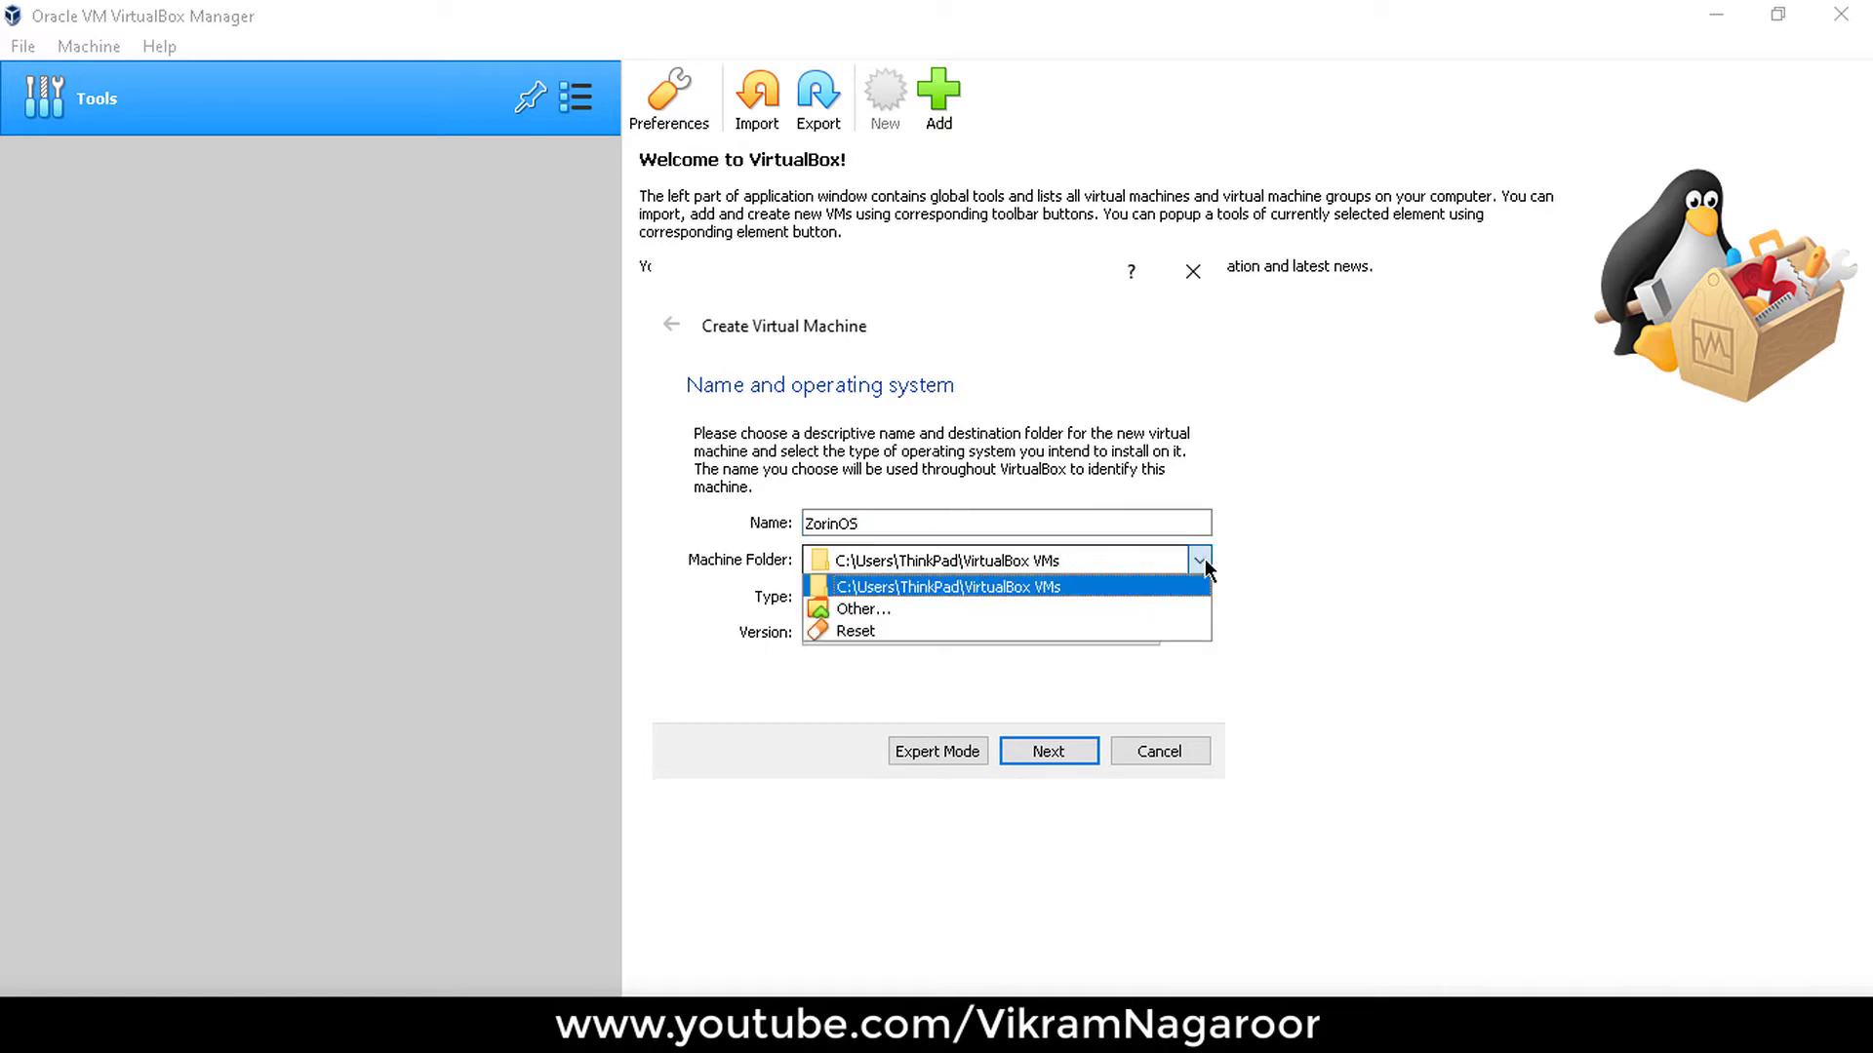
left_click(1131, 610)
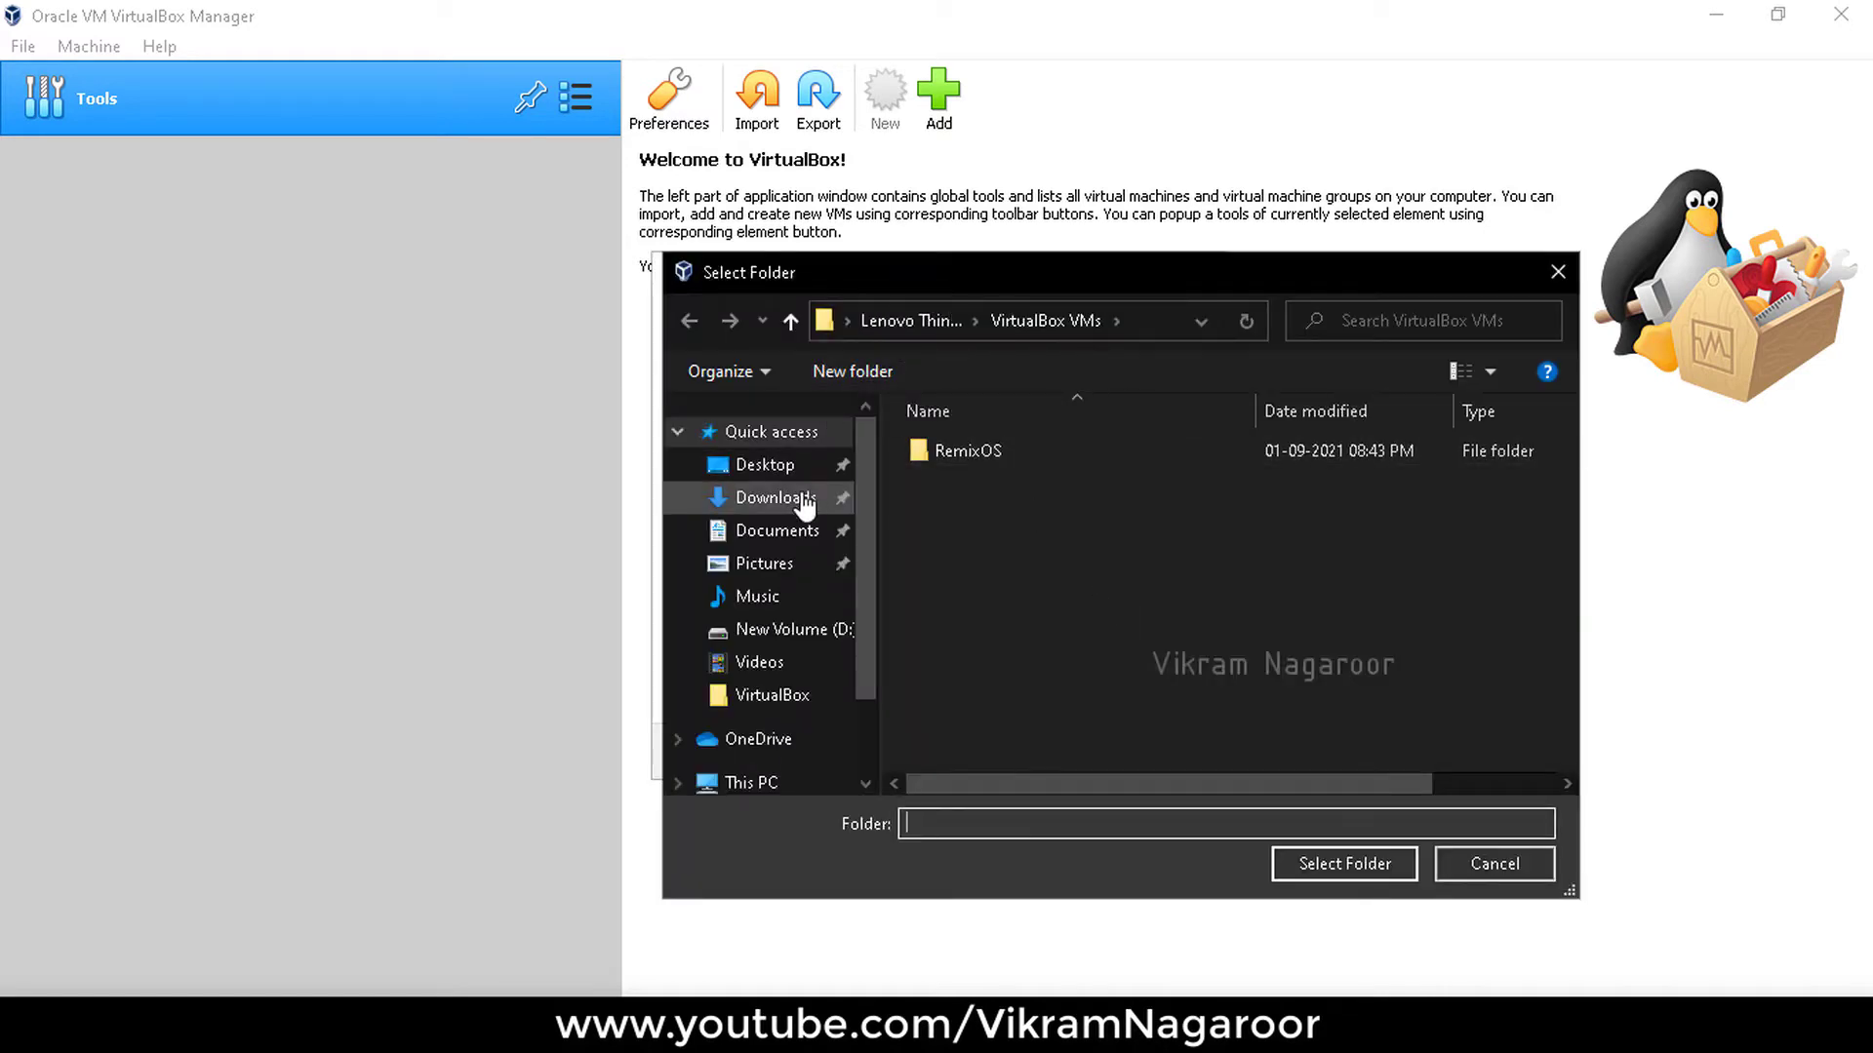
left_click(741, 782)
scroll(966, 624, "down", 5)
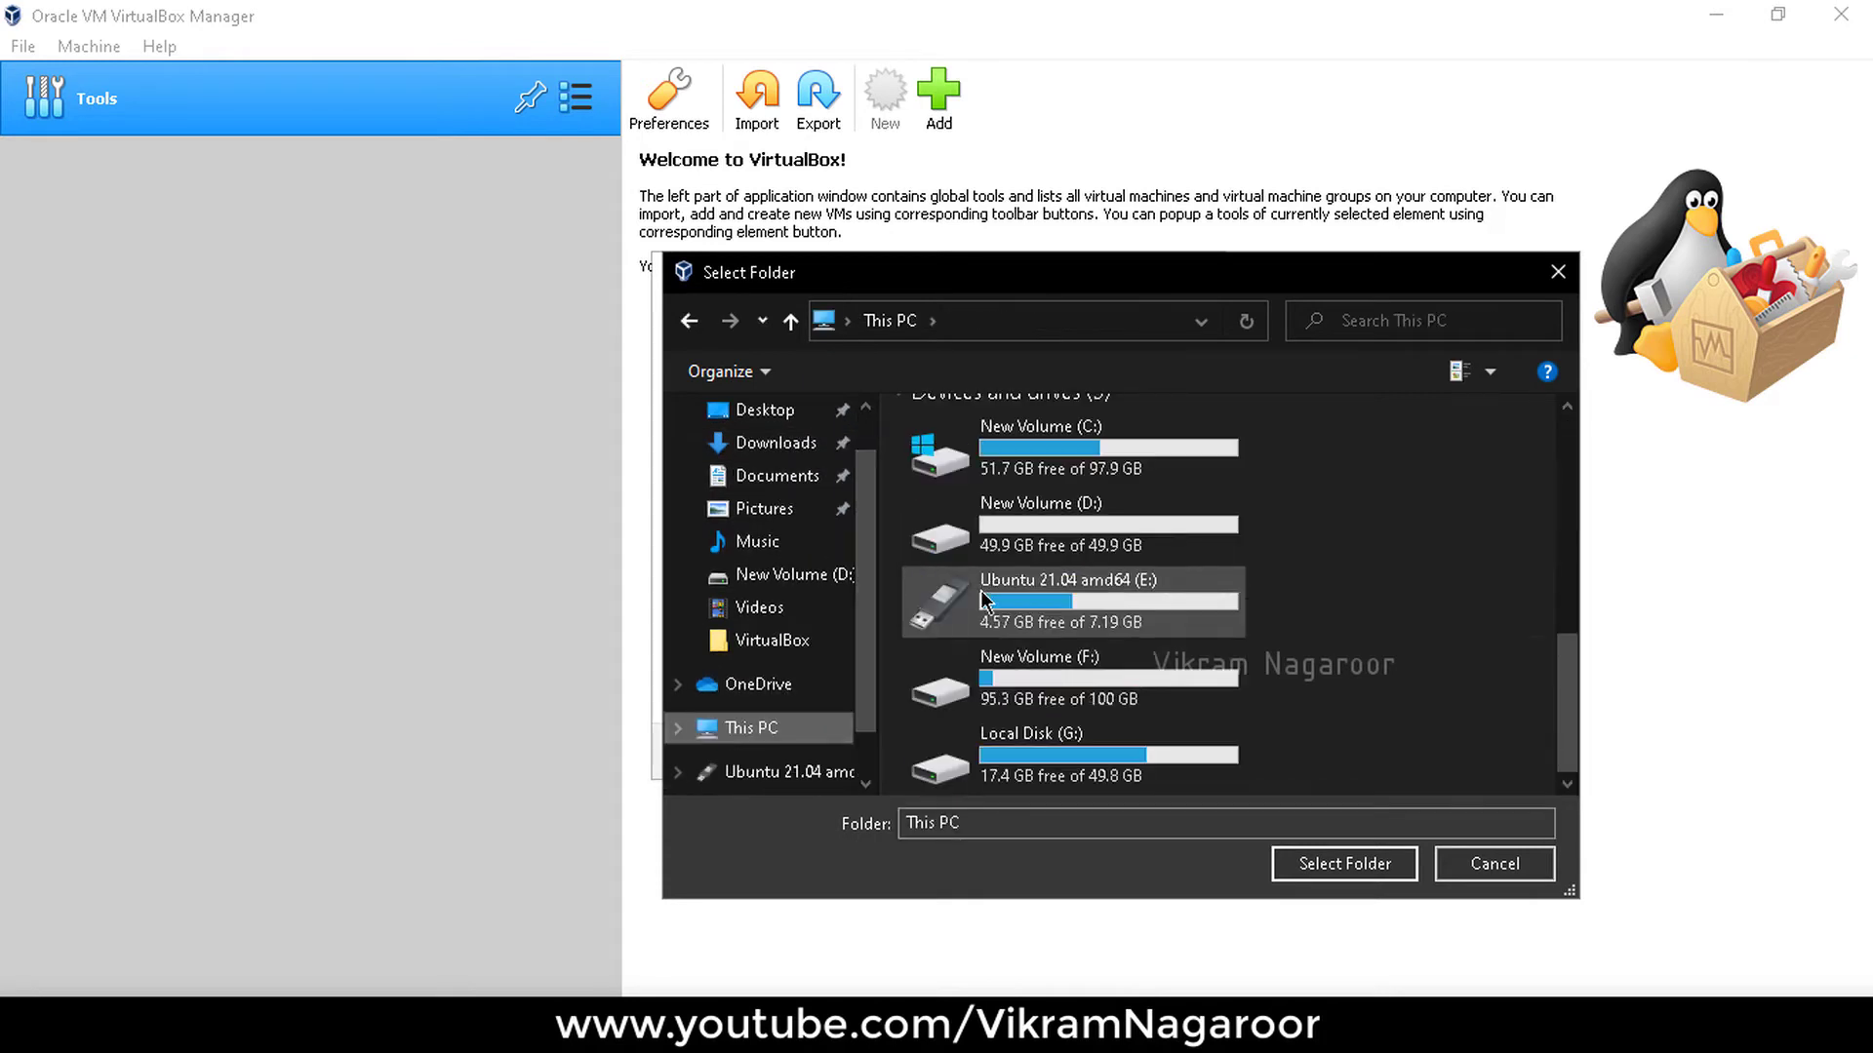
double_click(1075, 531)
left_click(1039, 456)
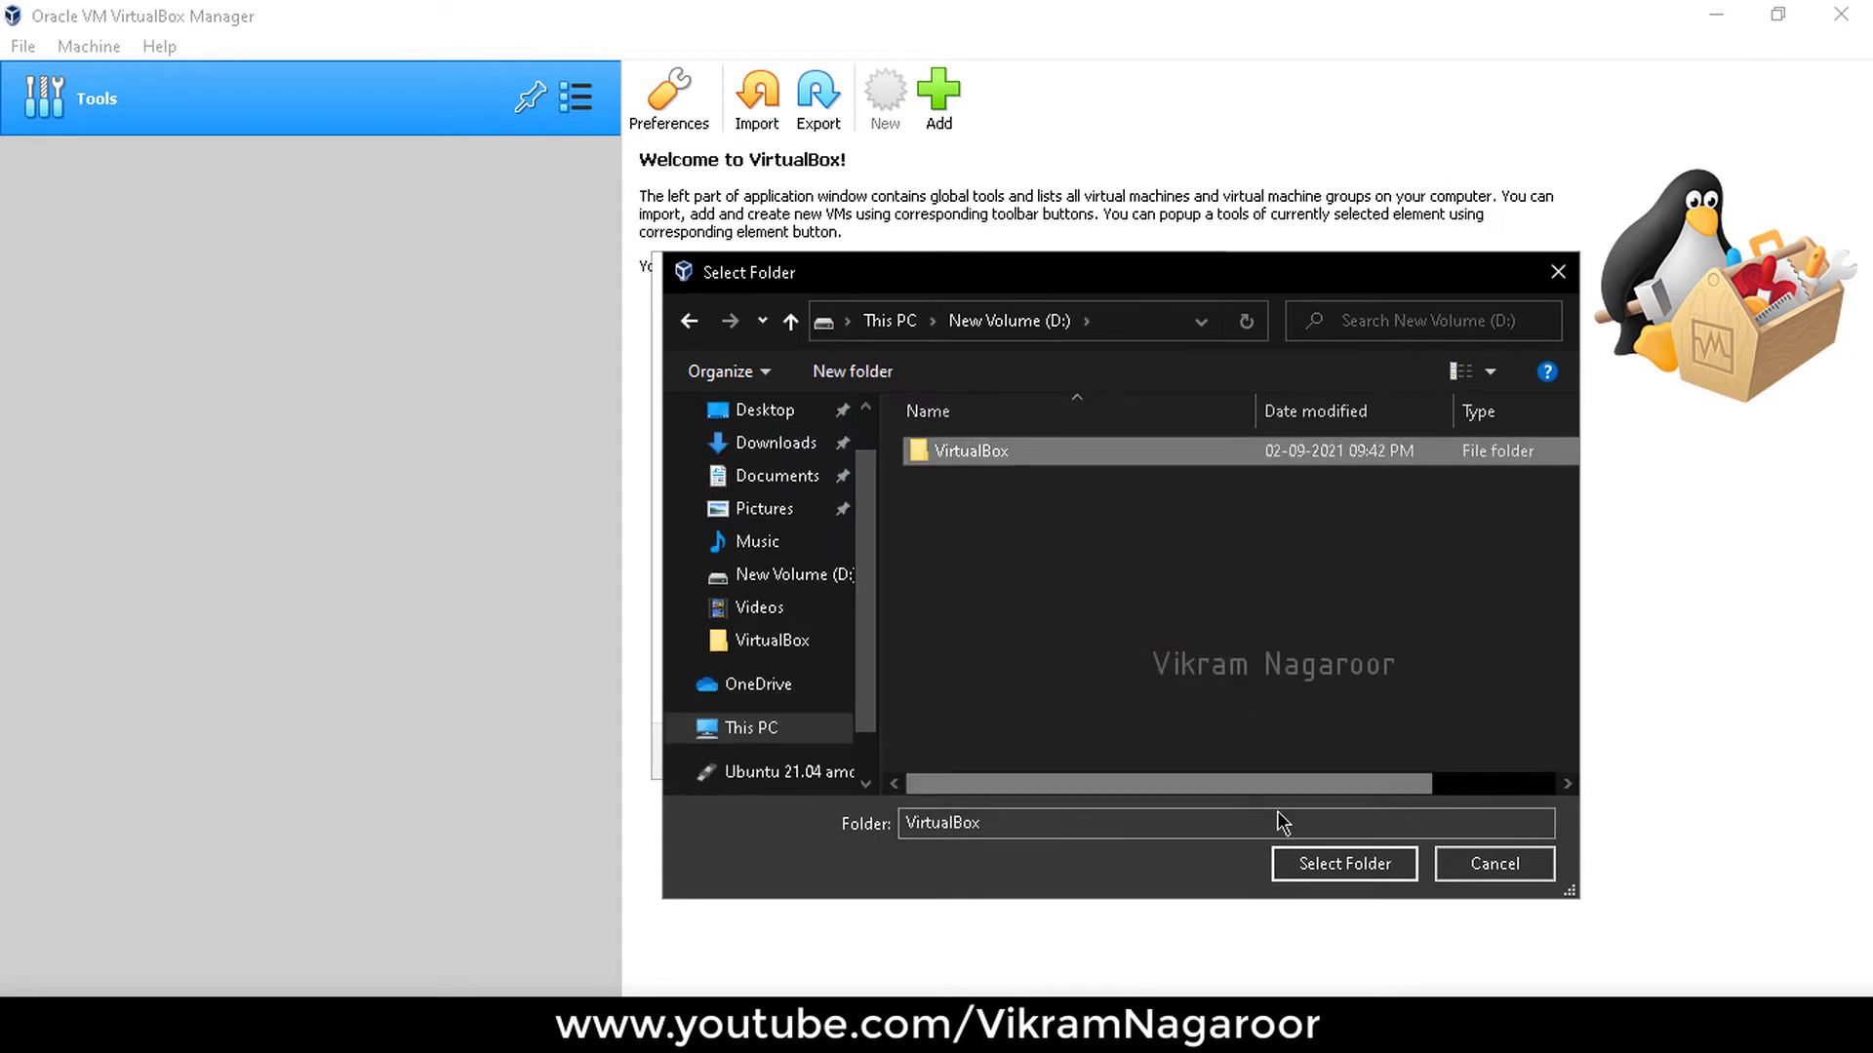
left_click(1307, 863)
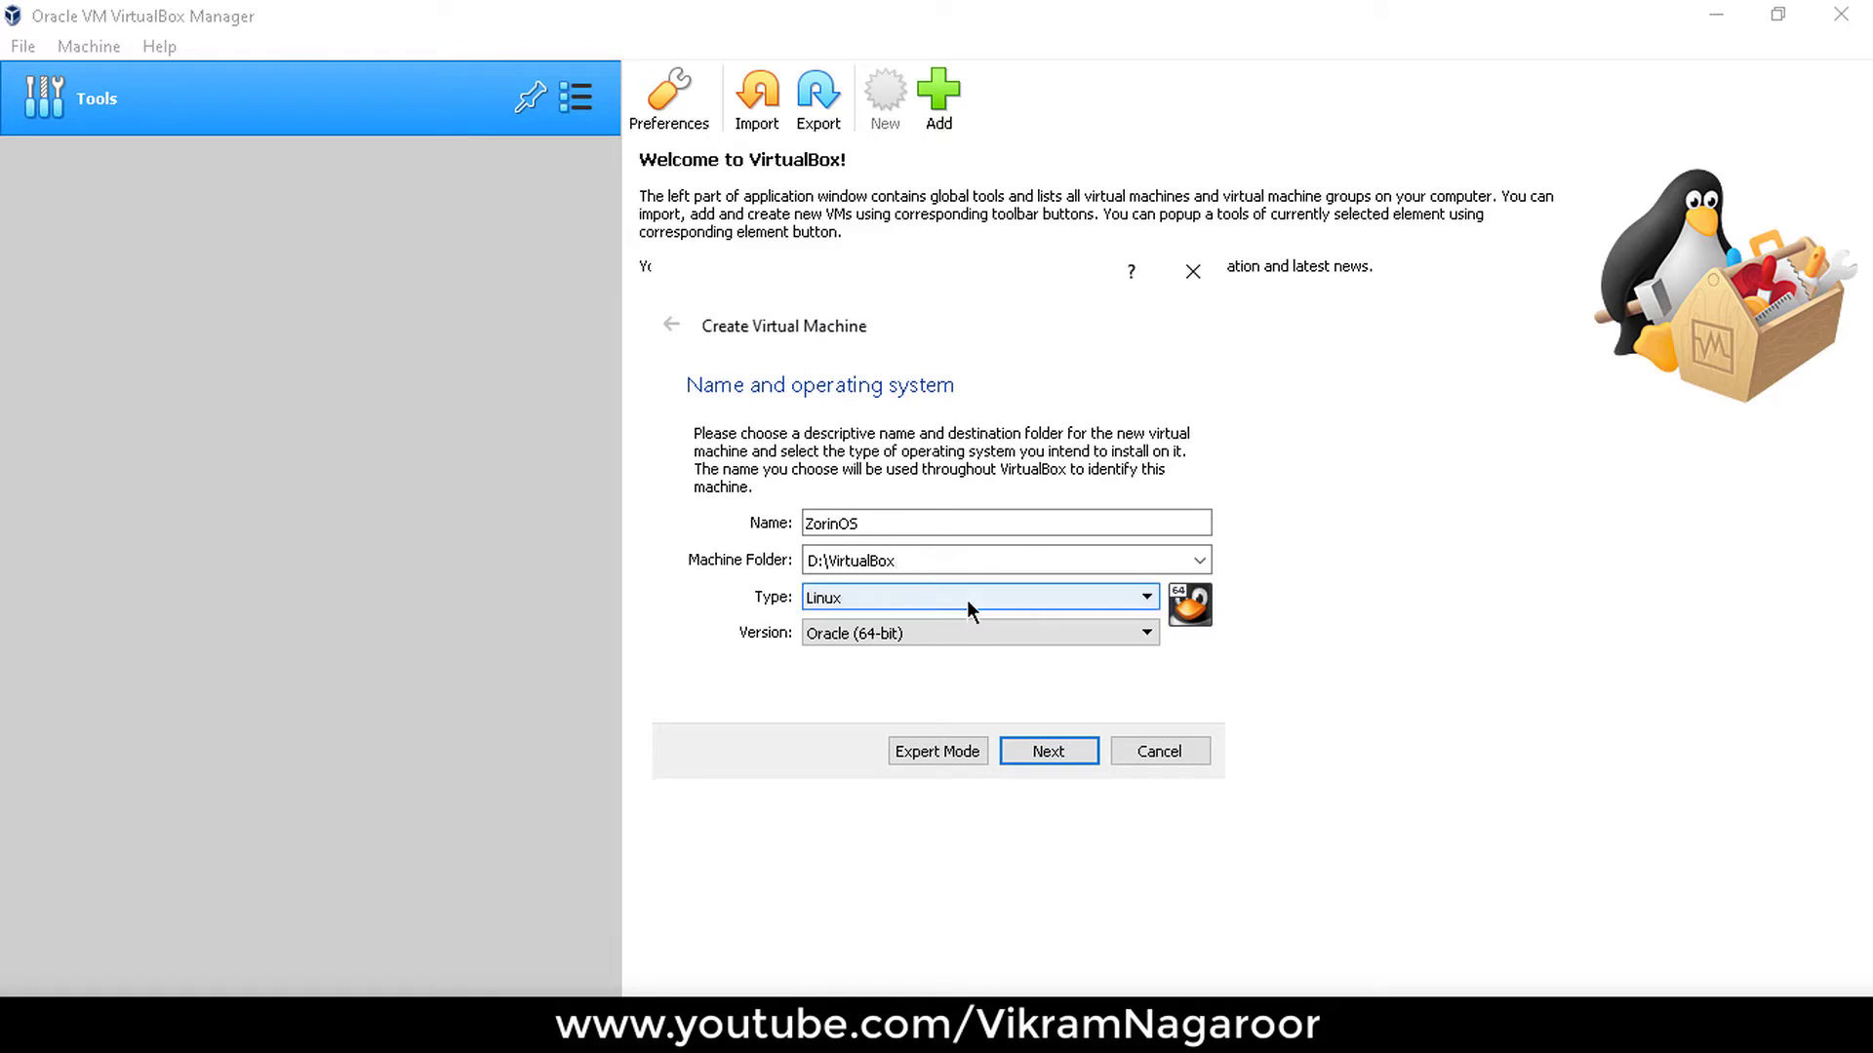
Set the version to Other Linux (32-bit) and continue to memory size.
left_click(964, 630)
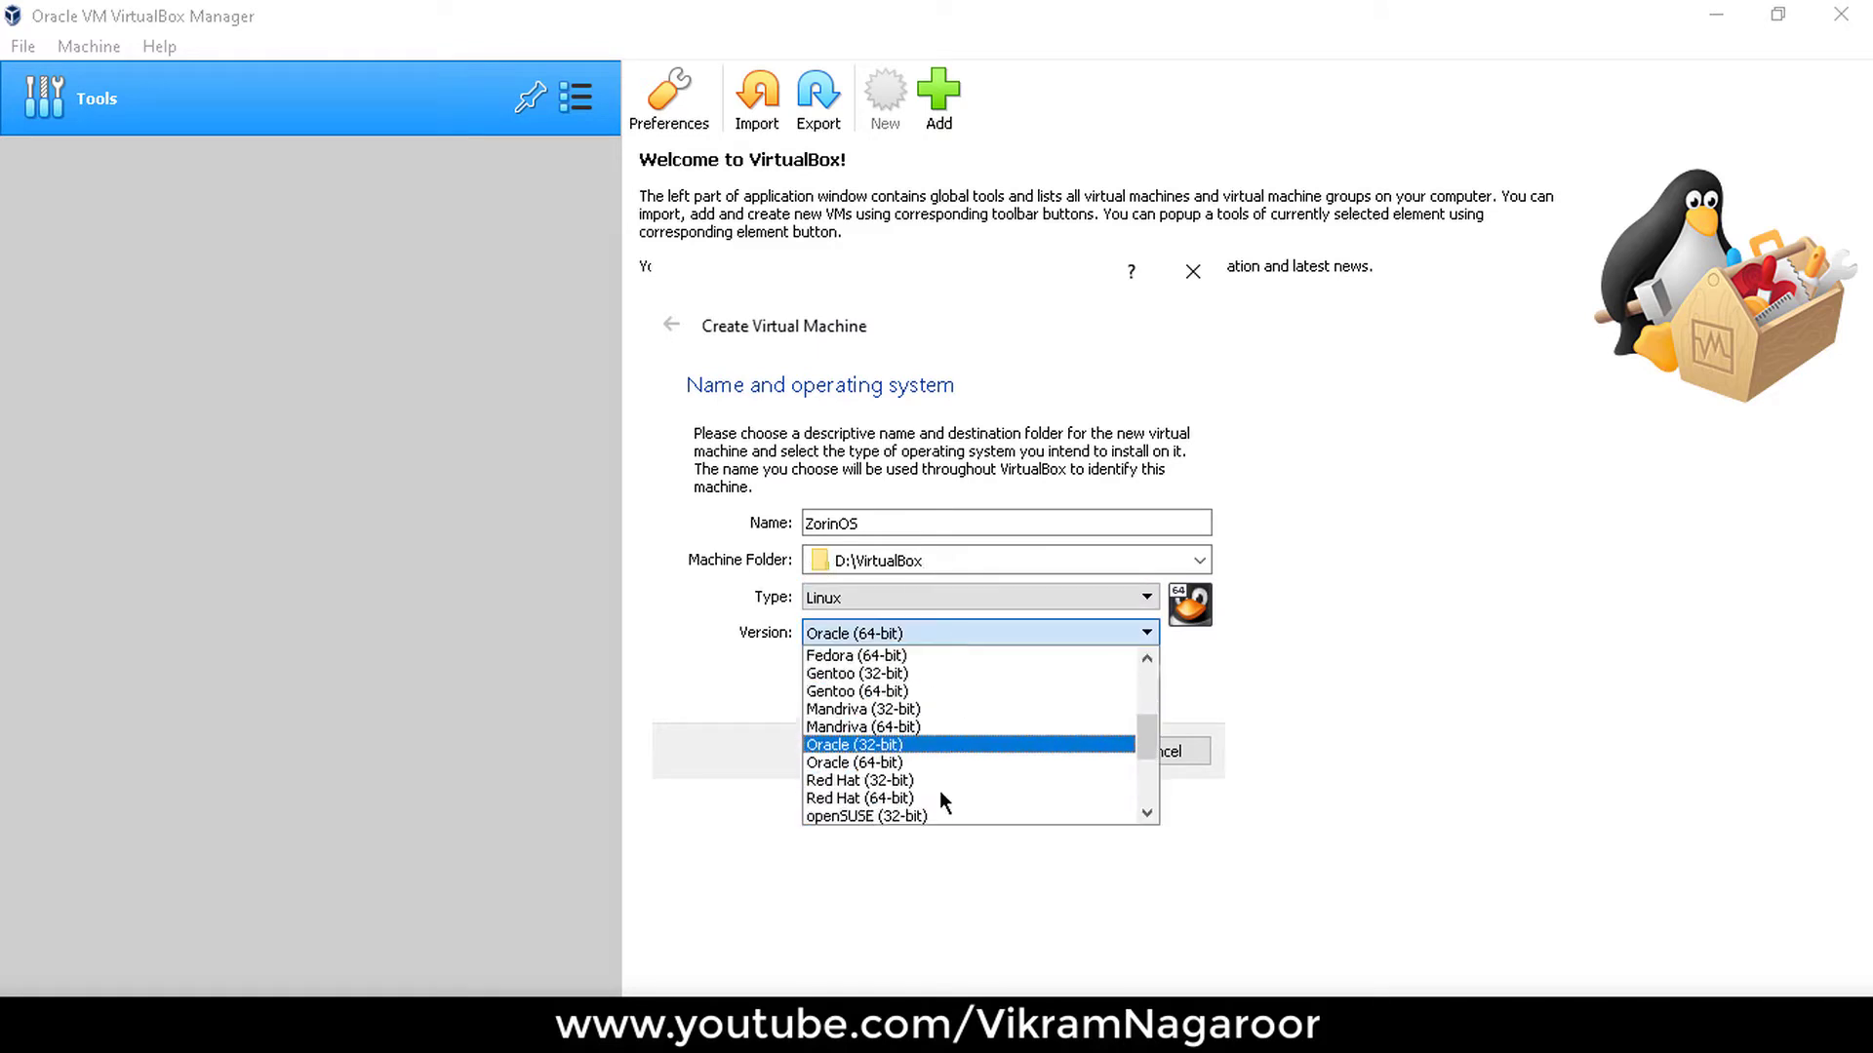
scroll(940, 790, "down", 3)
left_click(926, 797)
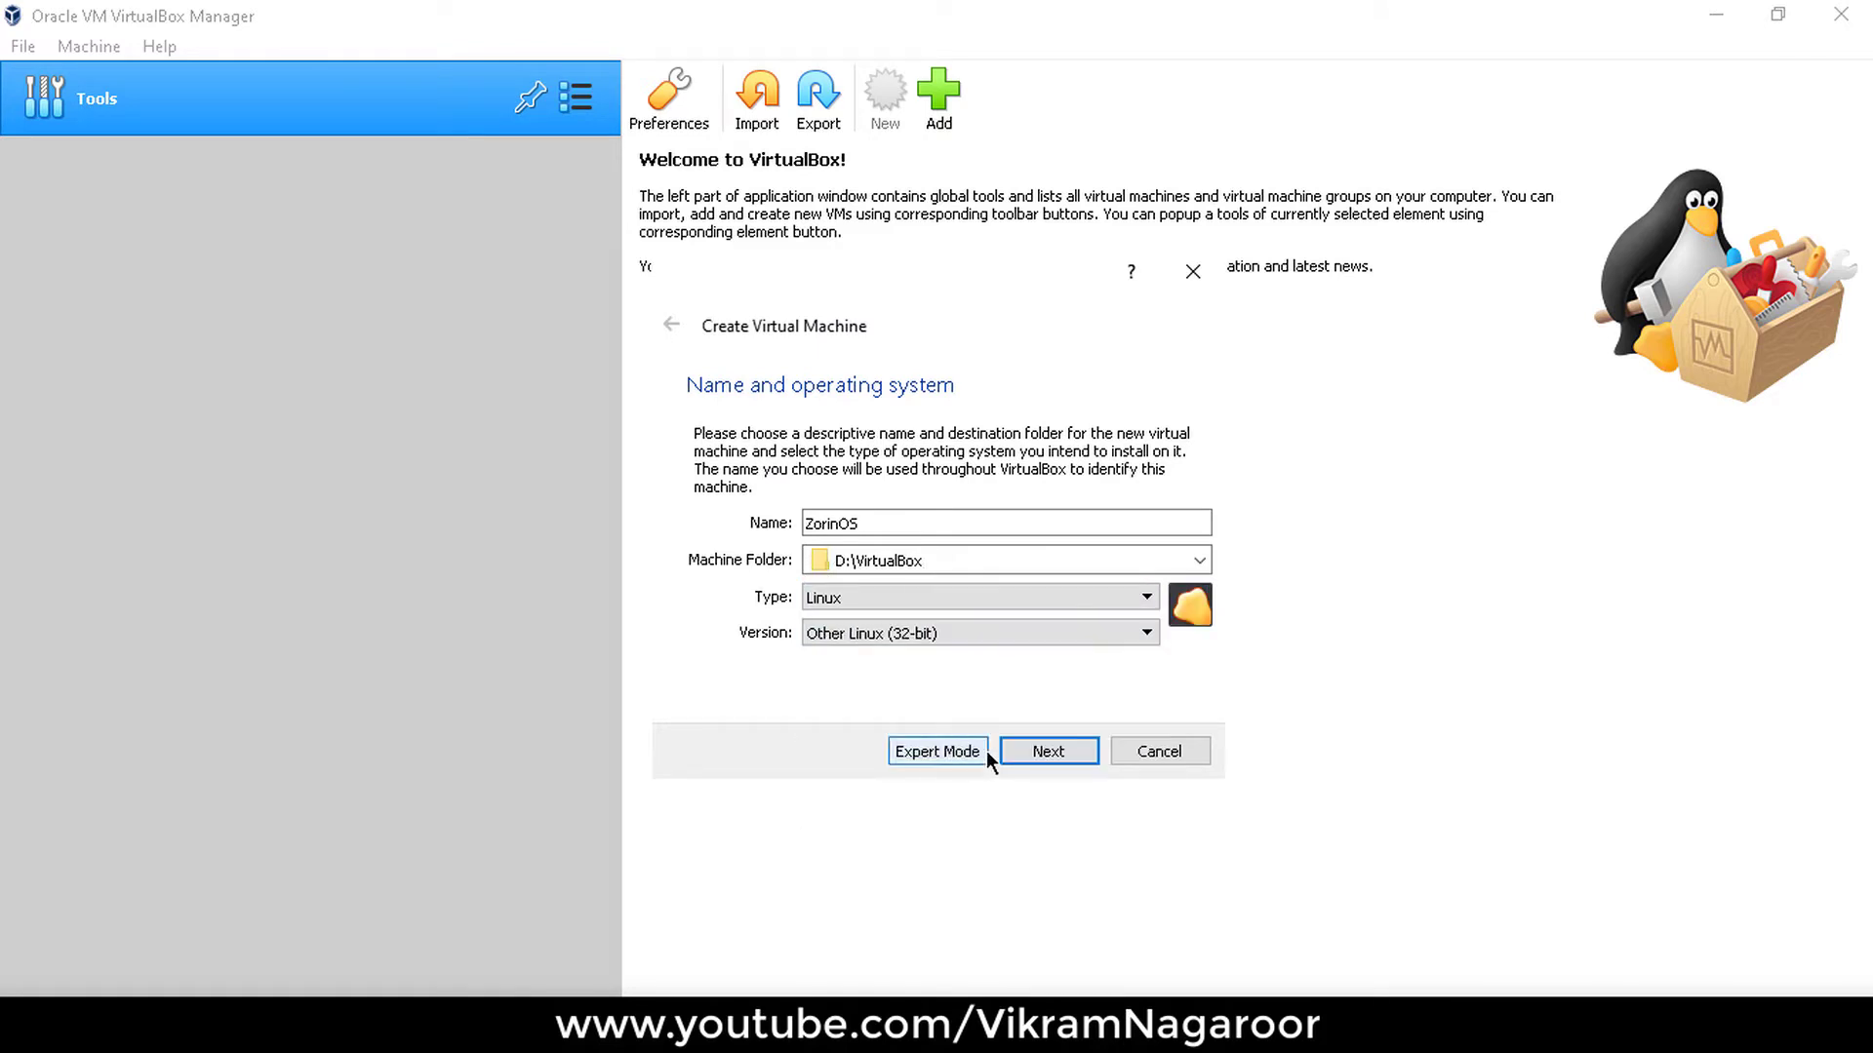
left_click(1066, 754)
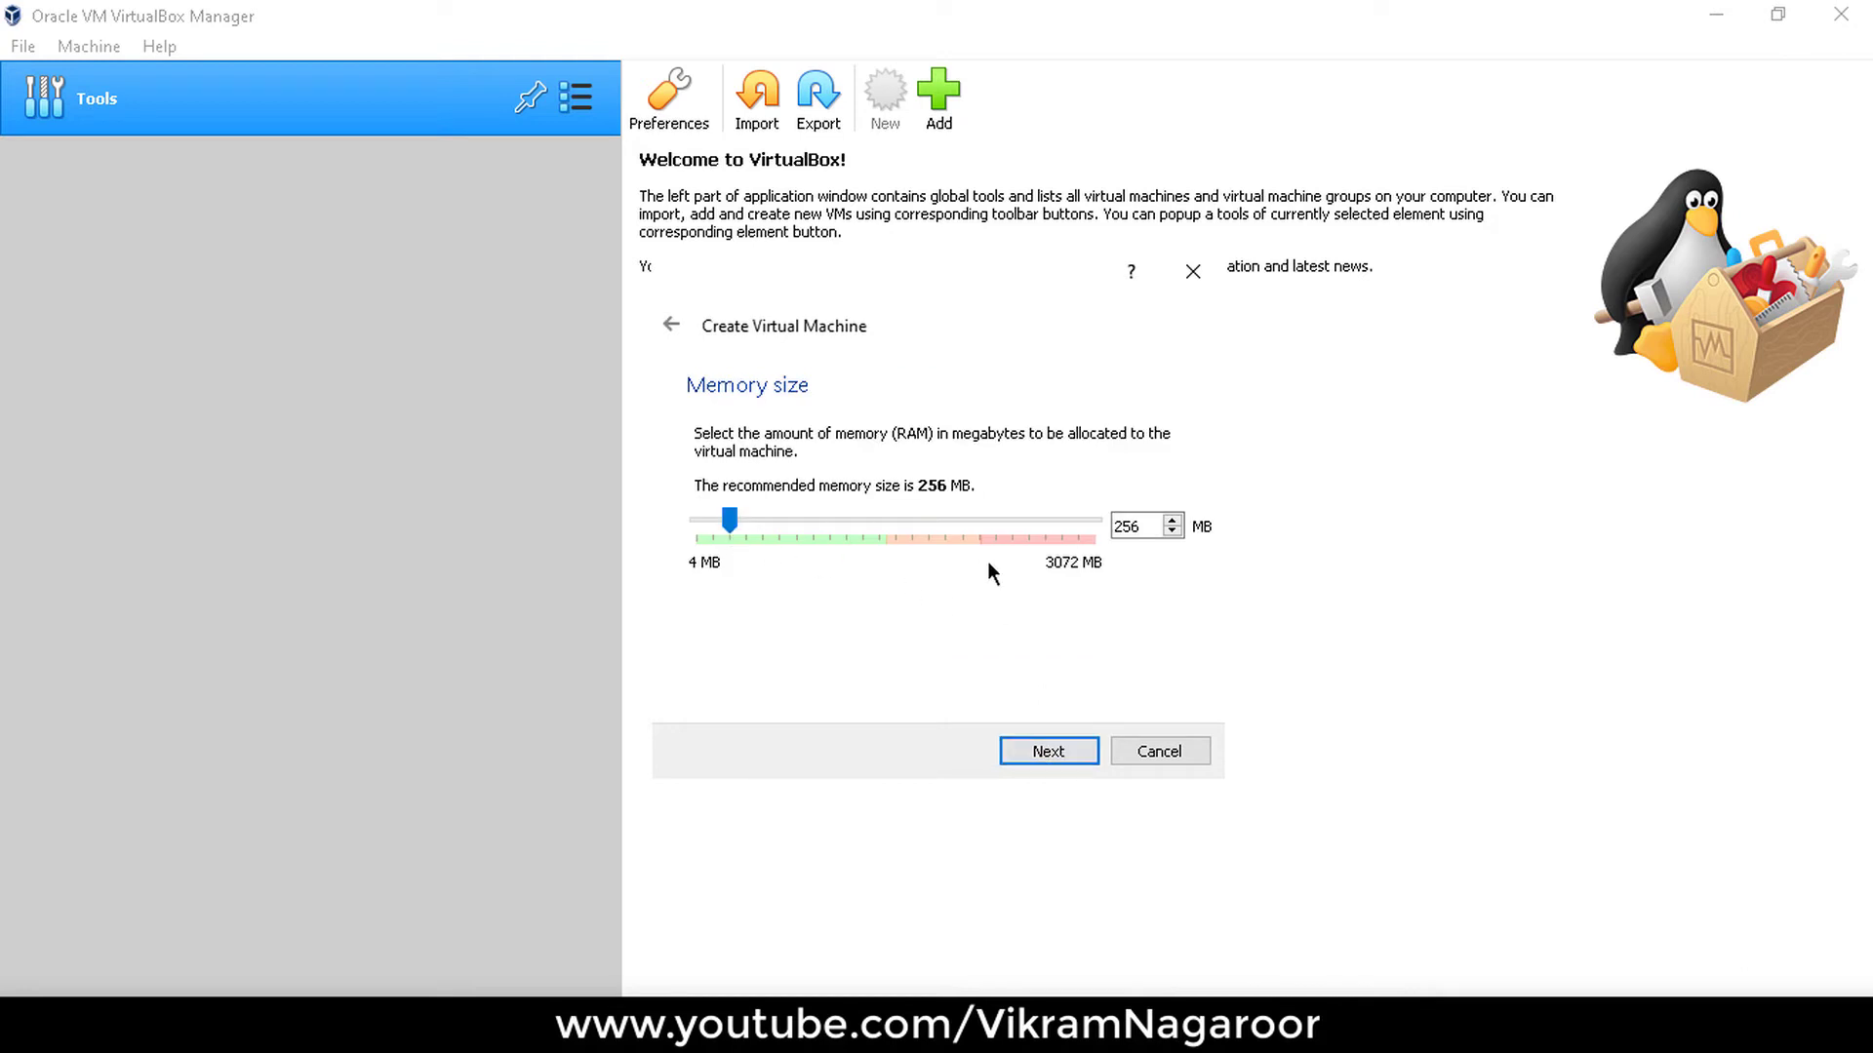
Give the machine 1536 MB of memory.
left_click_drag(1115, 527, 1134, 528)
key("BackSpace")
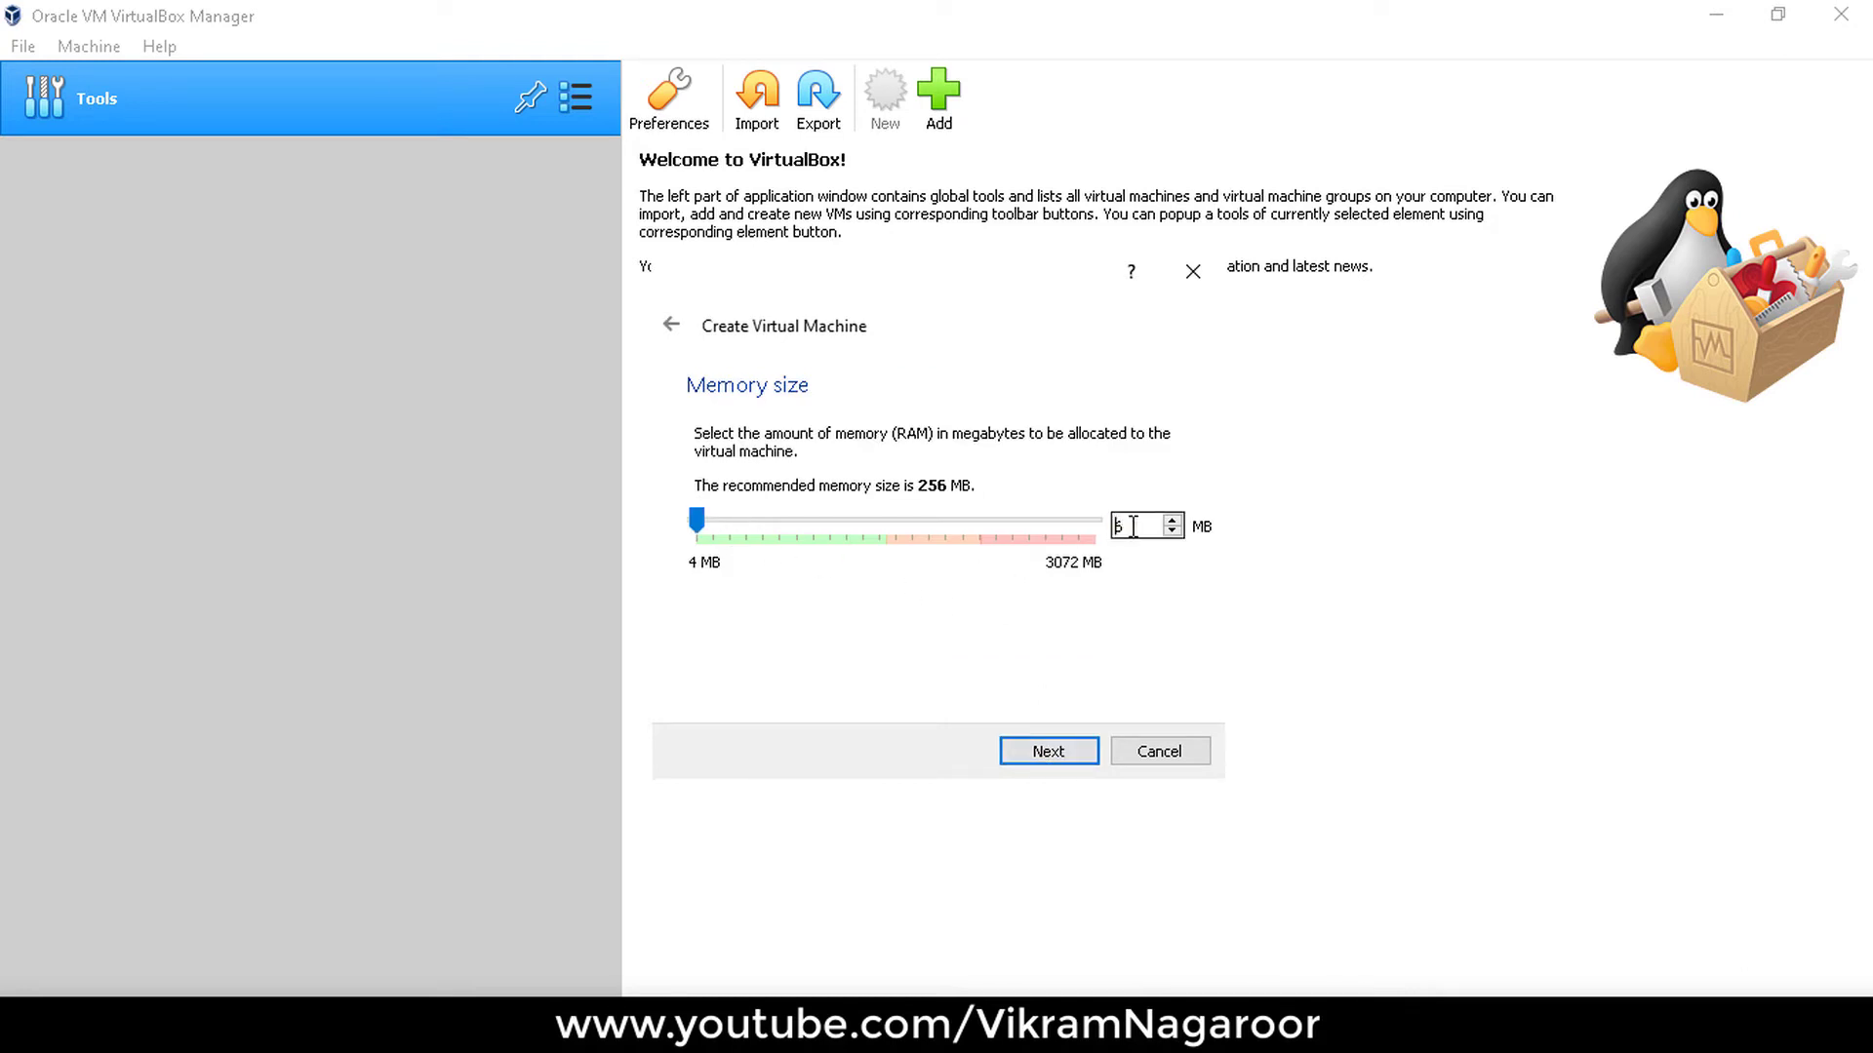
left_click(1133, 527)
key("BackSpace")
type("1536")
left_click(1048, 751)
Create a dynamically allocated 20 GB VDI hard disk and finish the machine.
left_click(1063, 751)
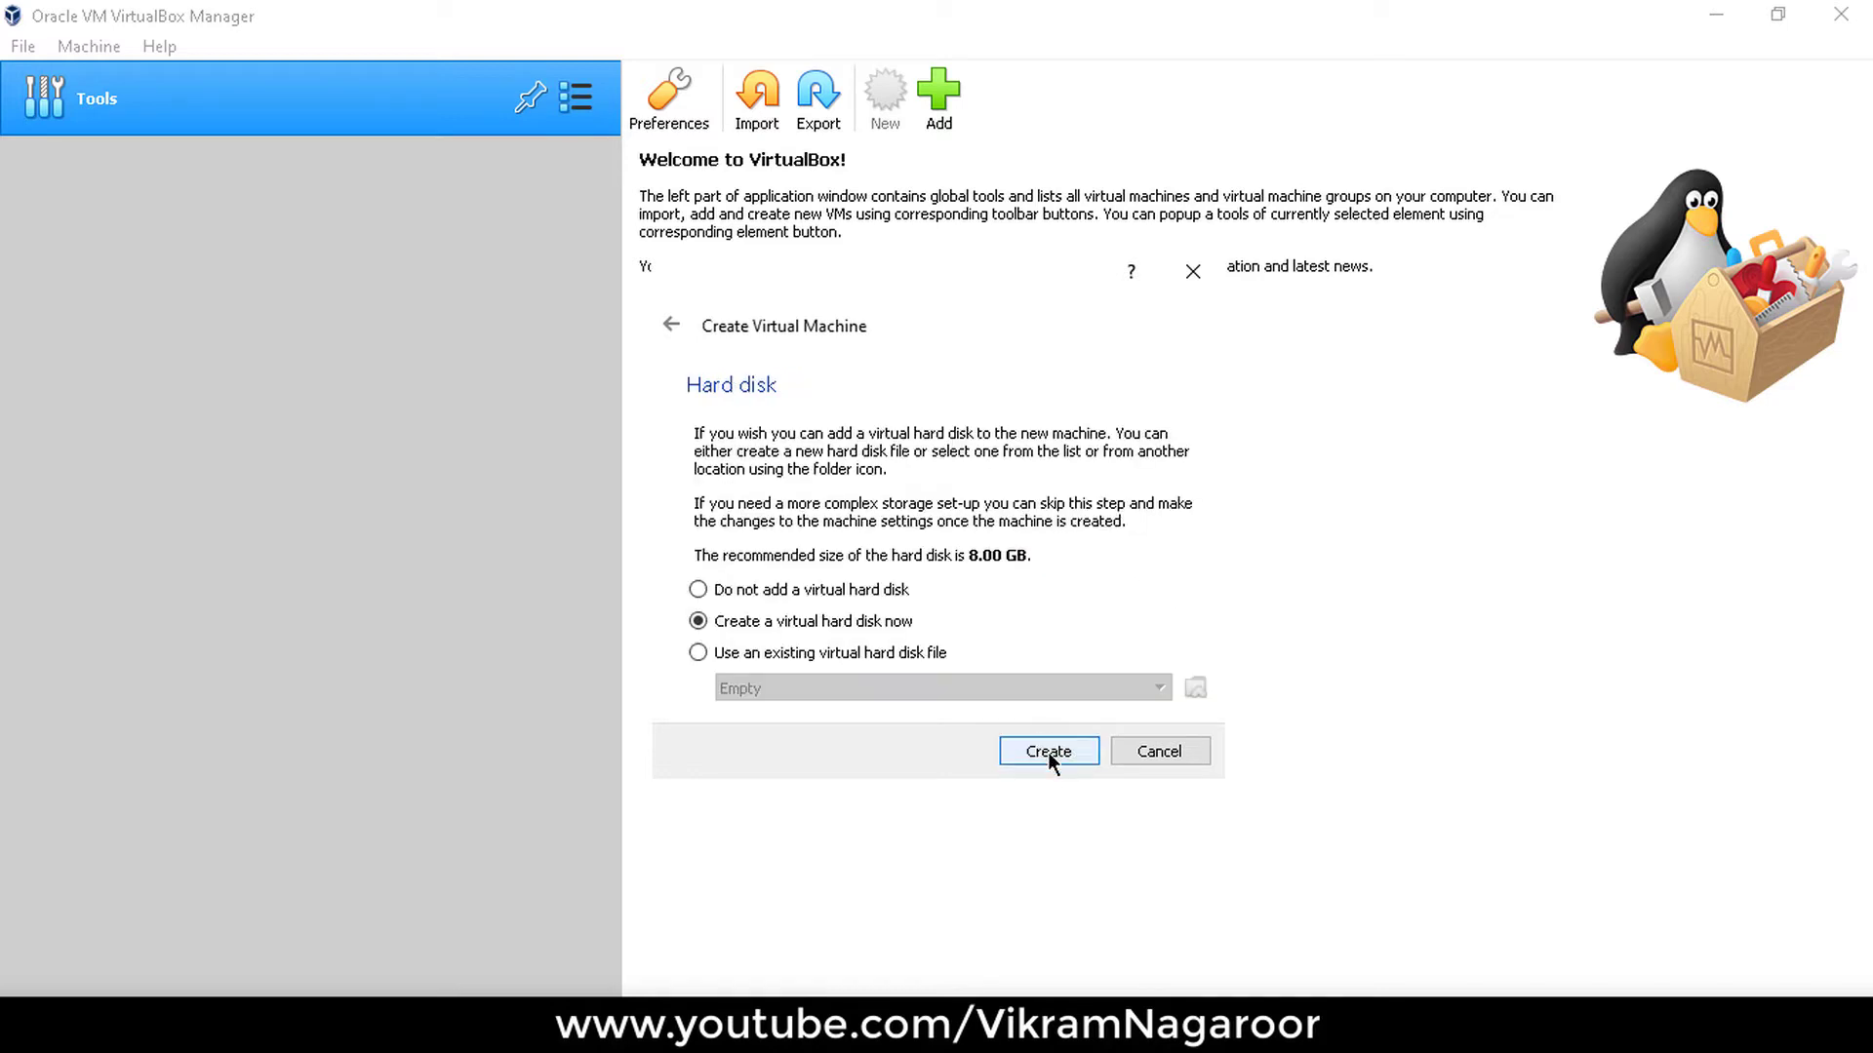
left_click(1061, 795)
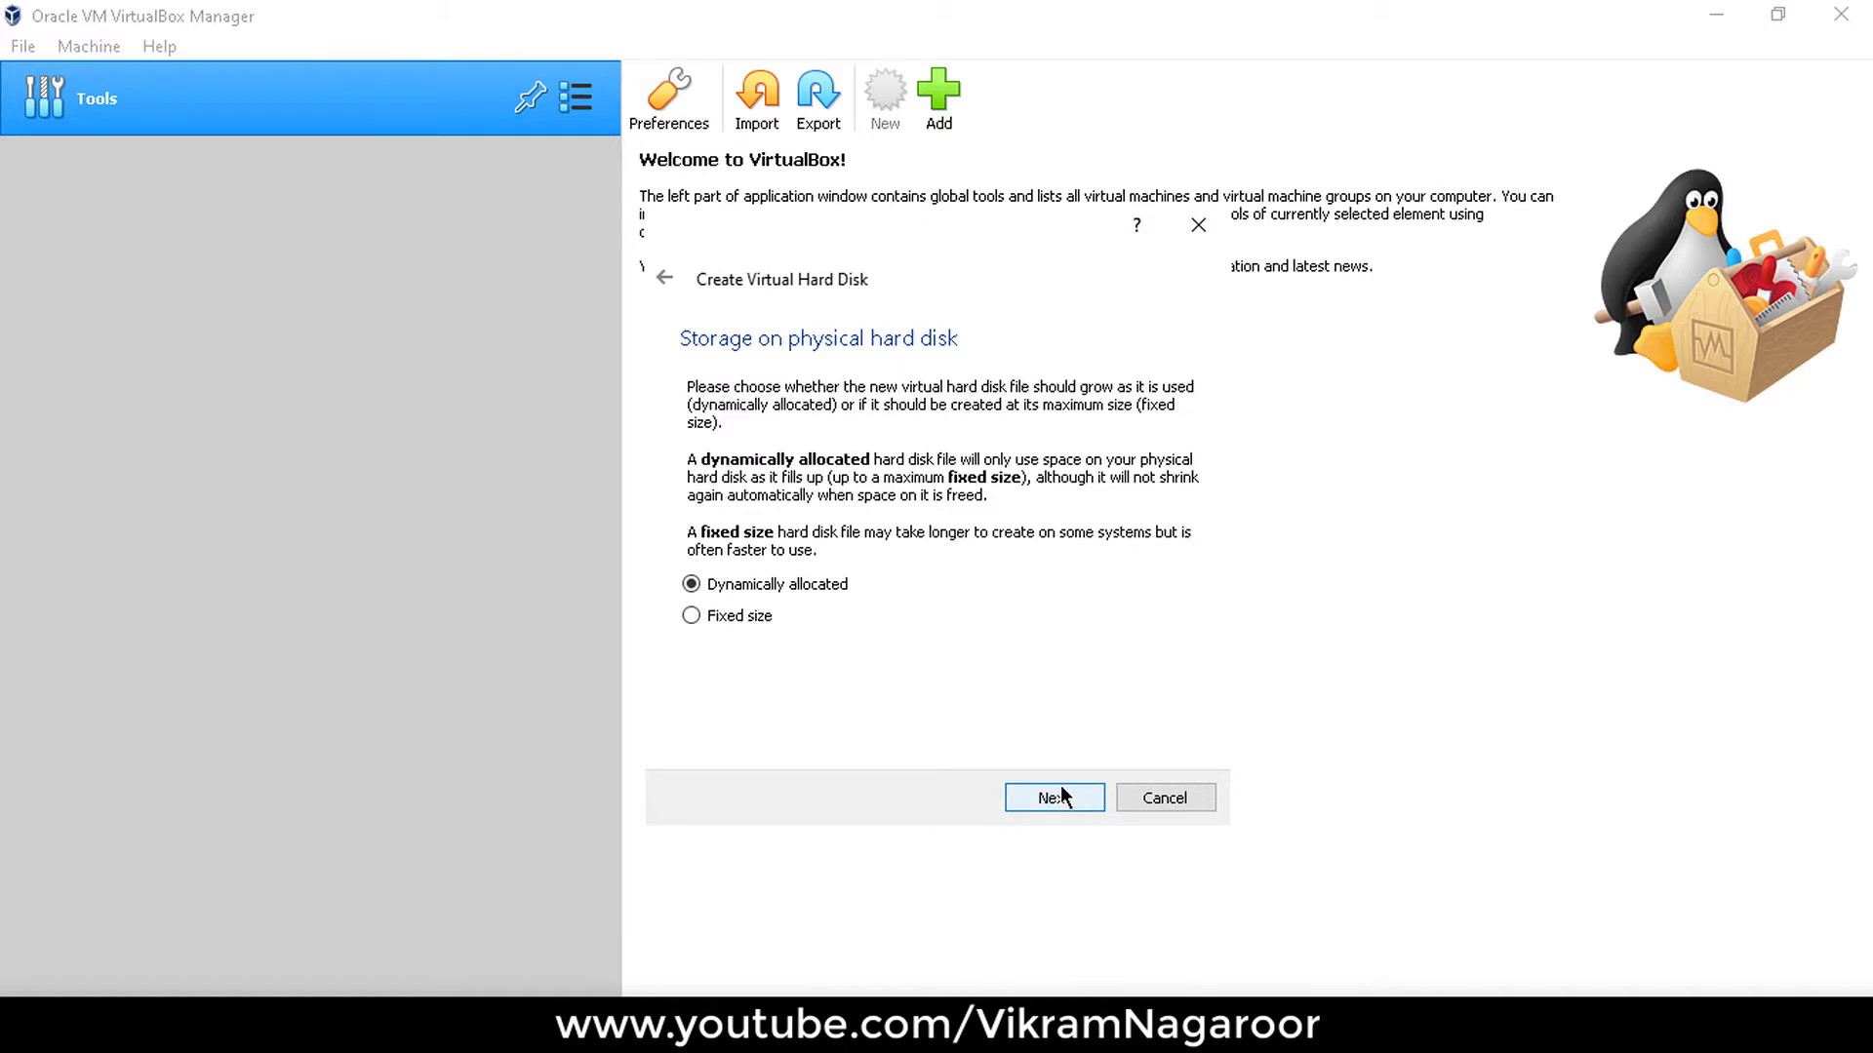
left_click(1058, 797)
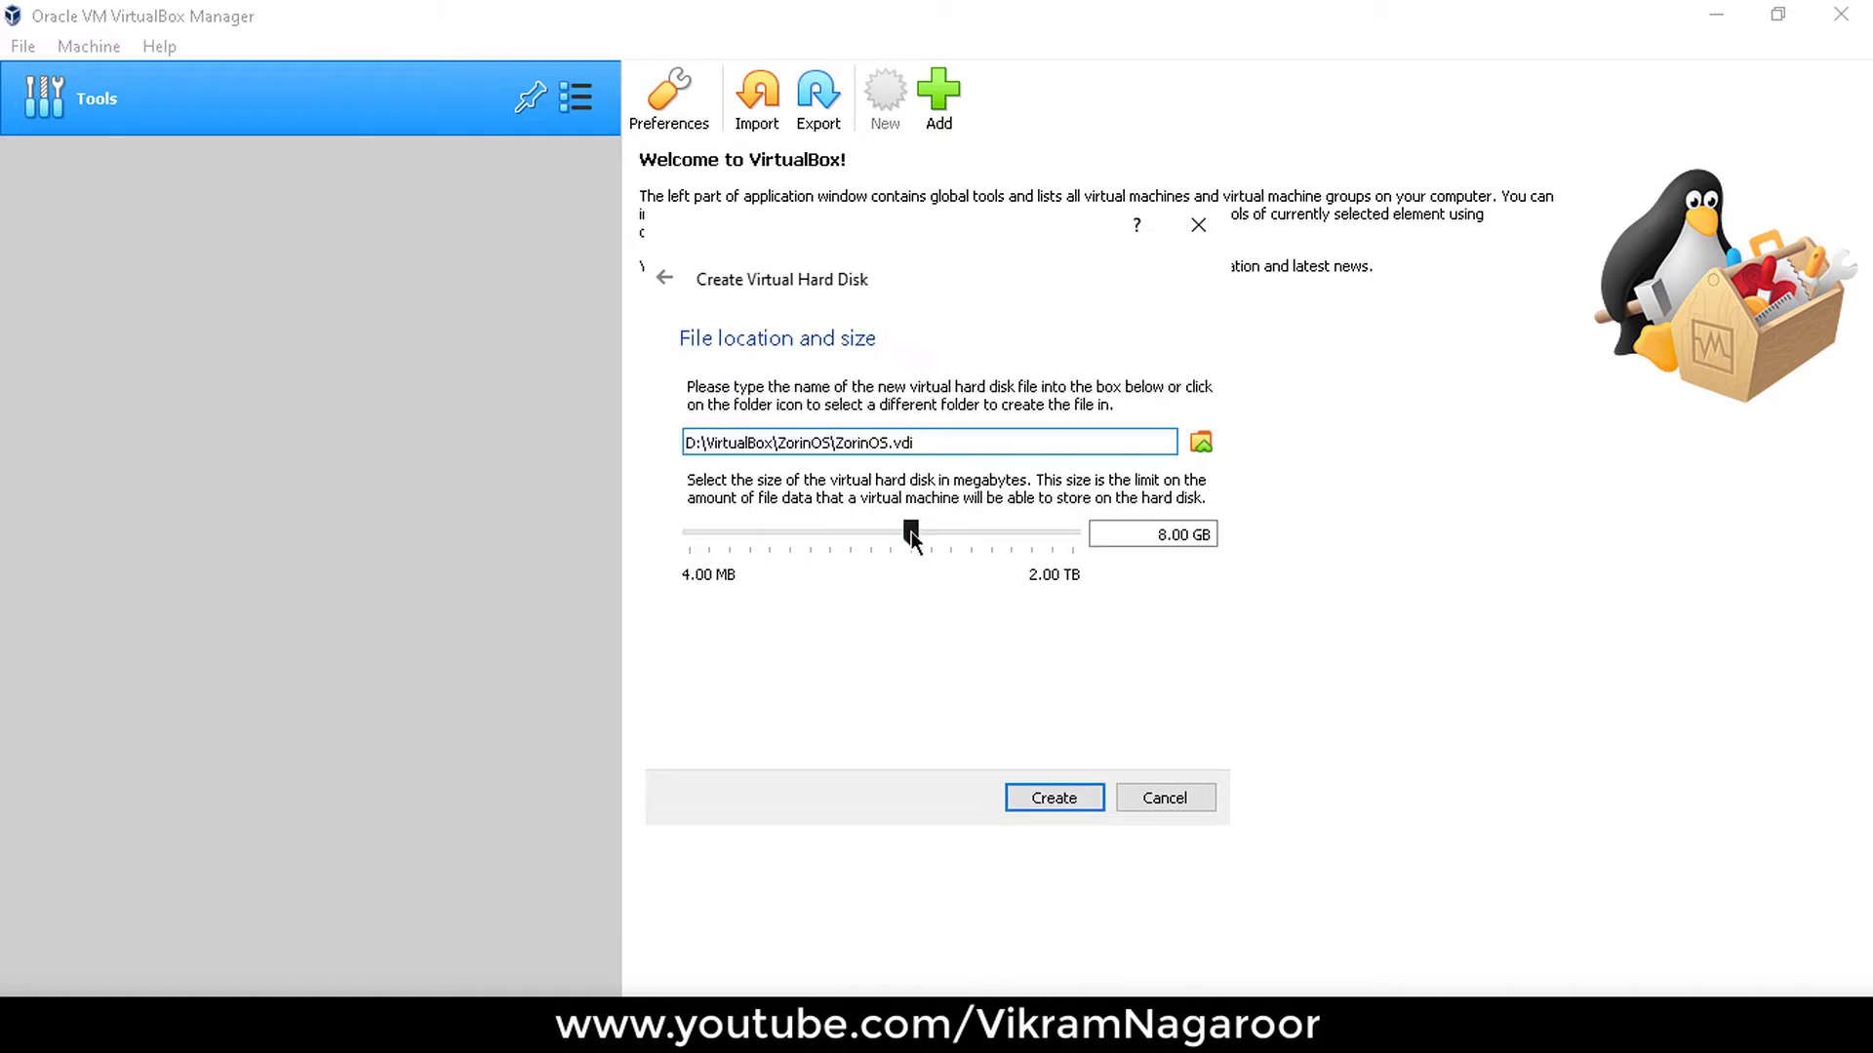
left_click(1170, 535)
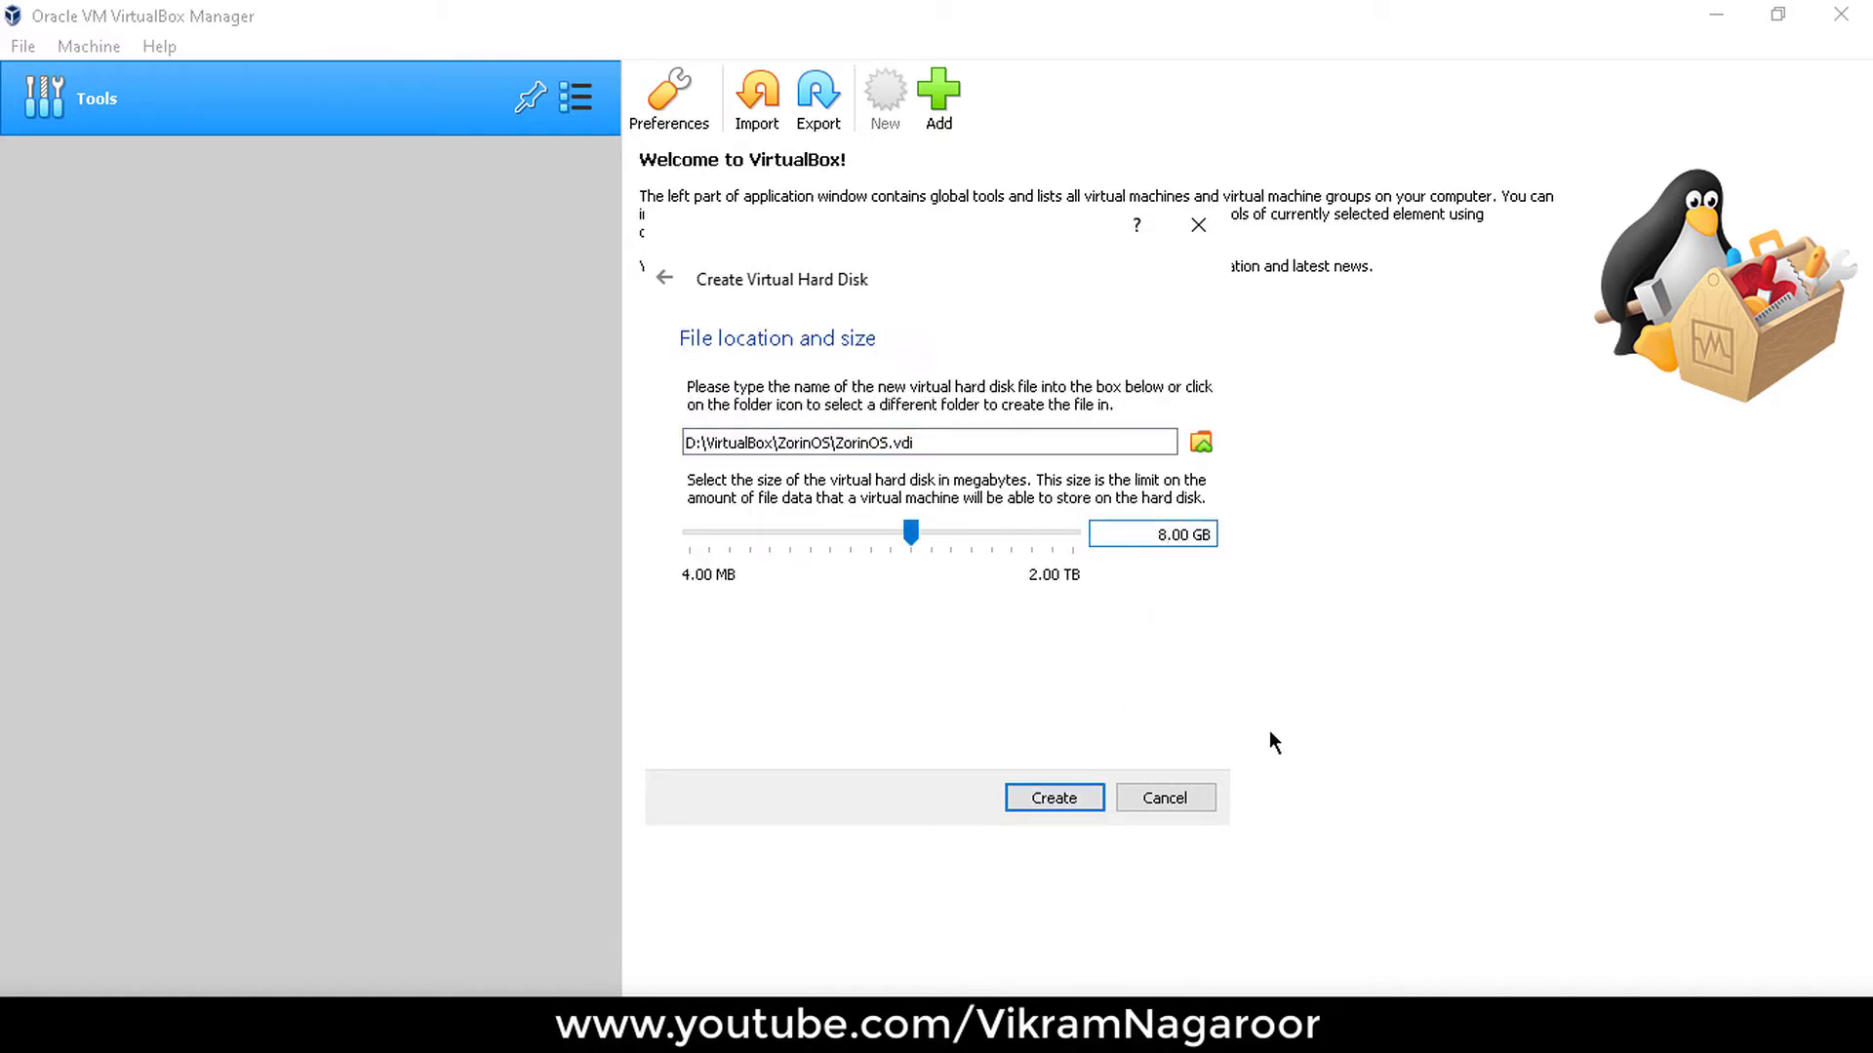
key("BackSpace")
type("20")
left_click(1081, 799)
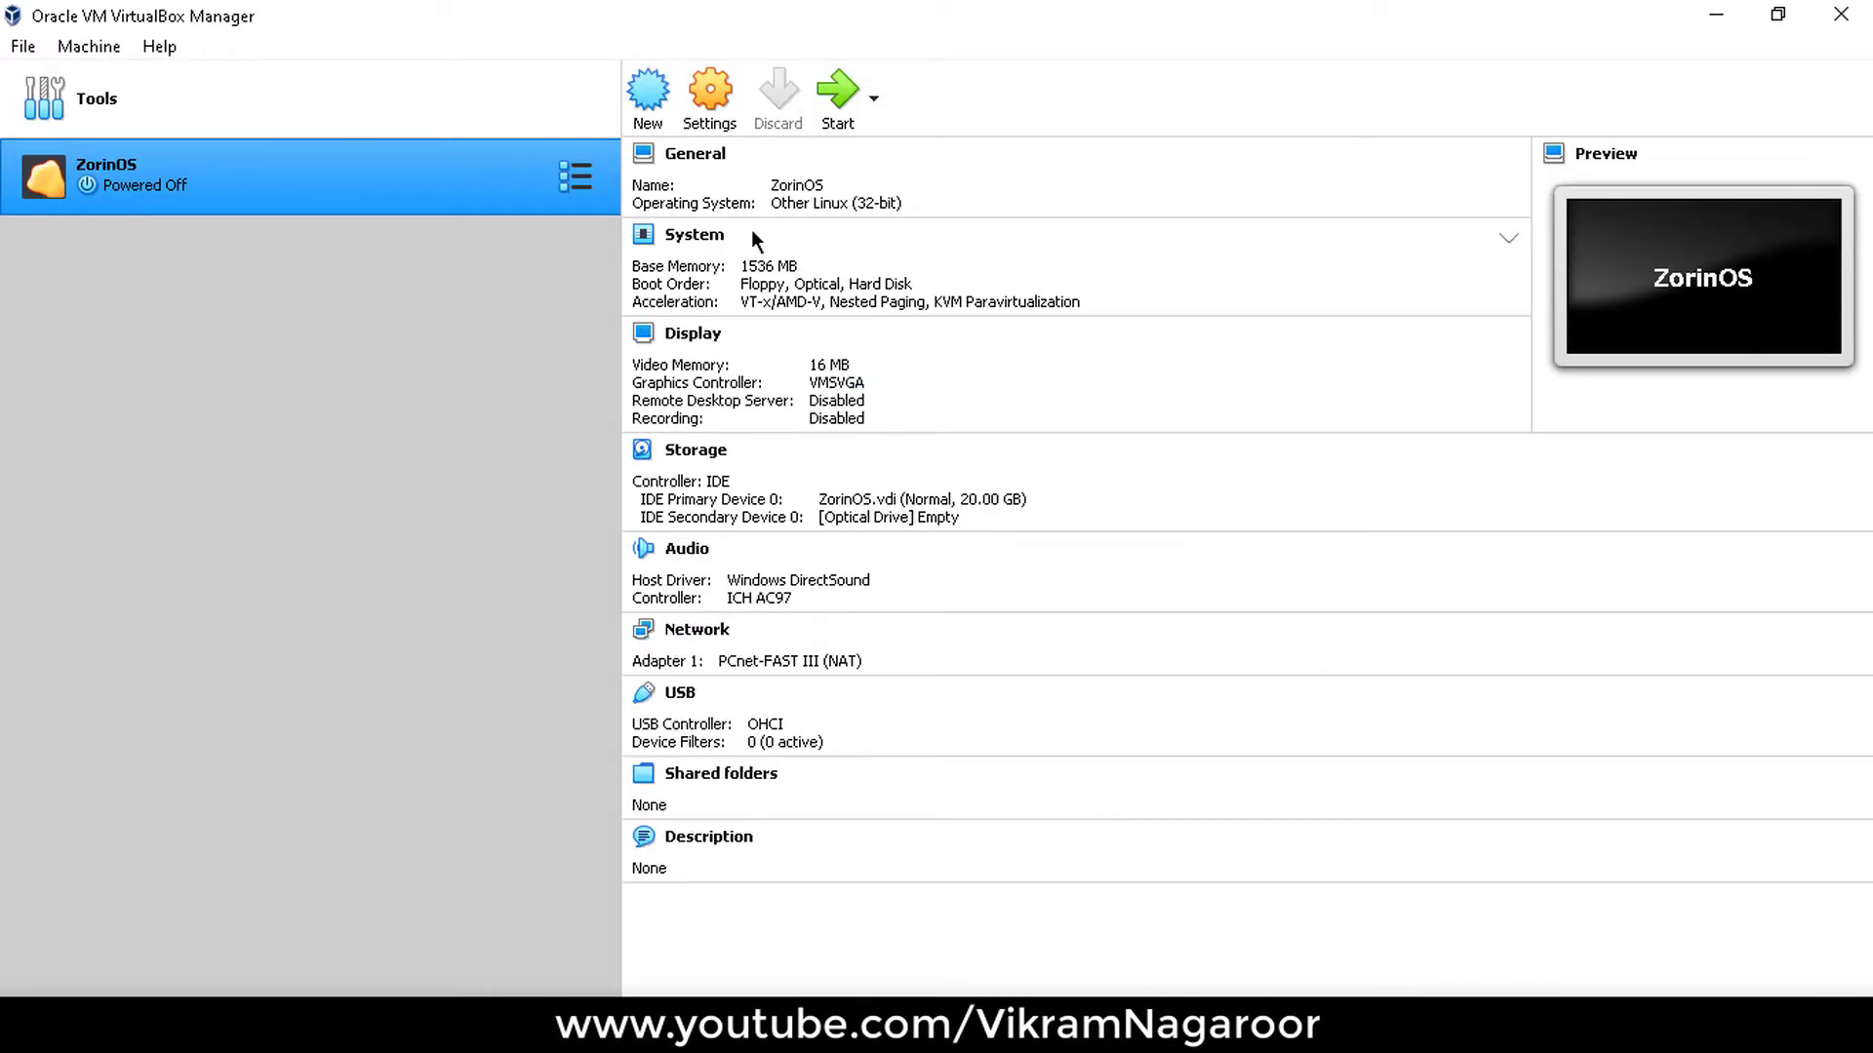
In Storage settings, choose a disk file for the empty optical drive.
left_click(717, 127)
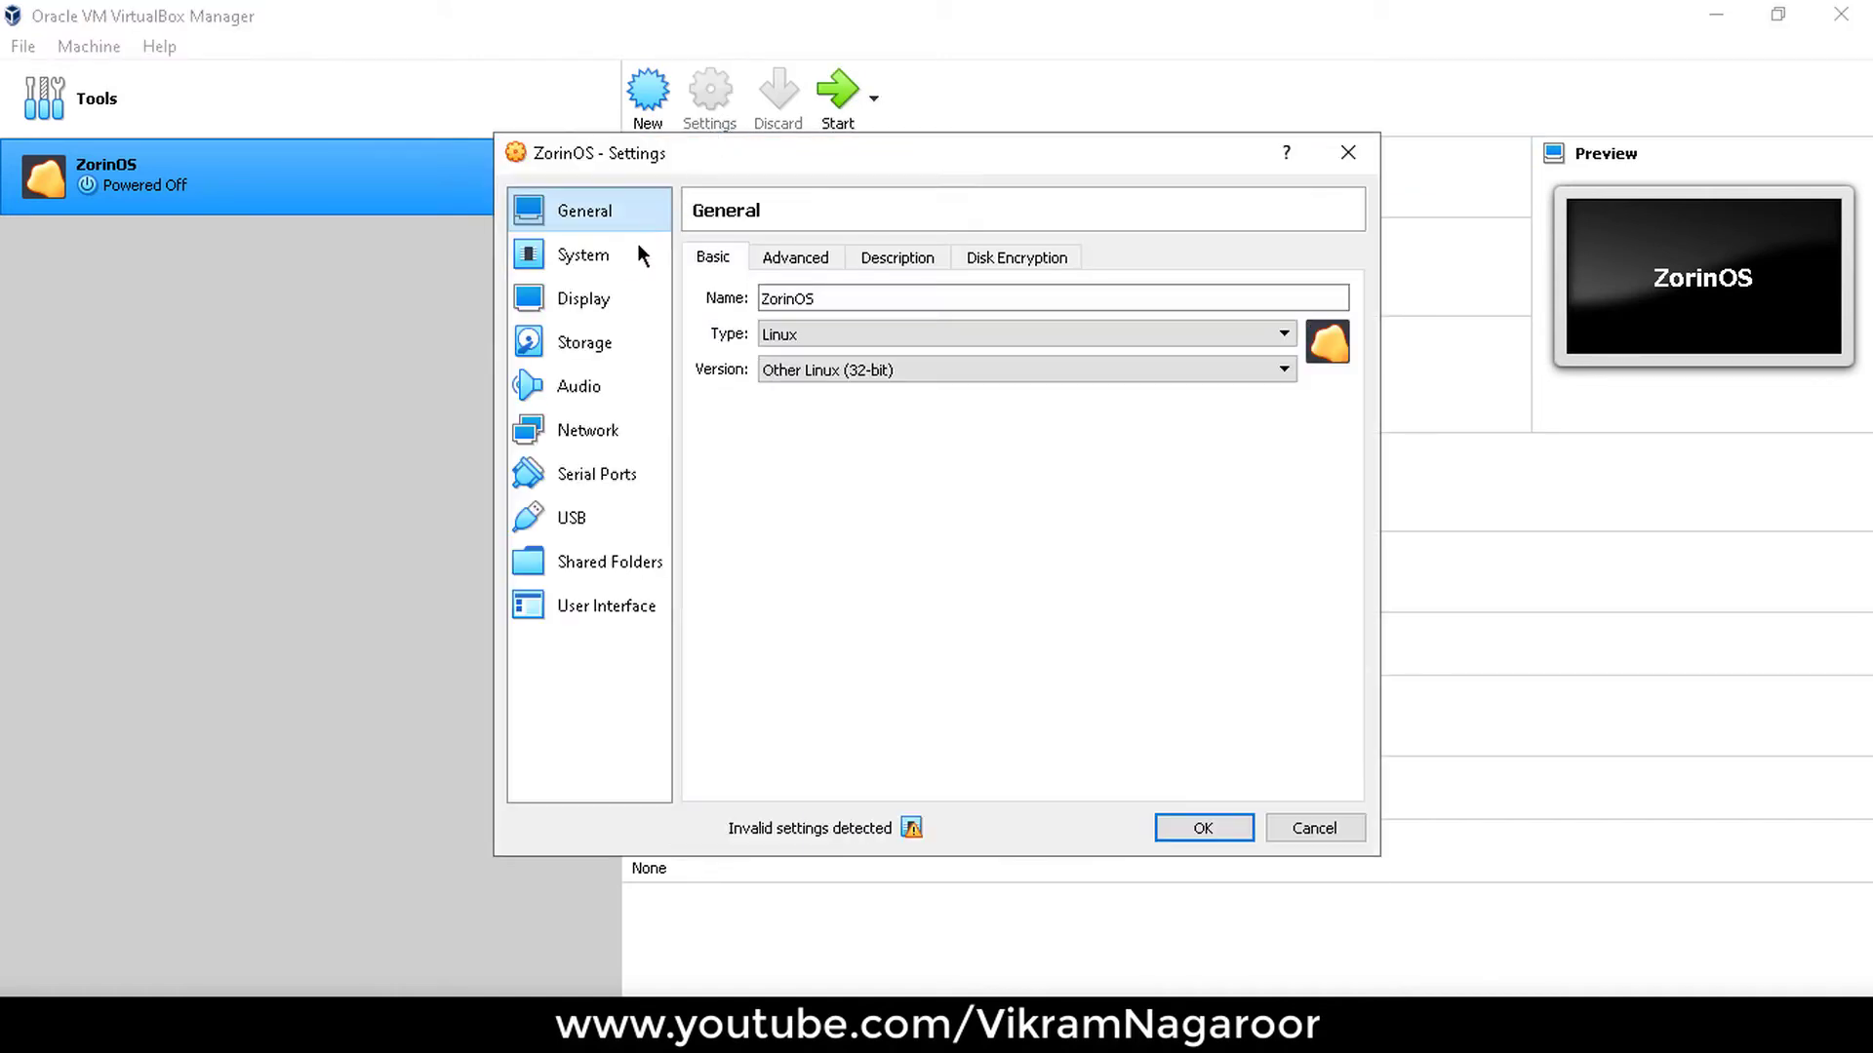
left_click(593, 344)
left_click(785, 353)
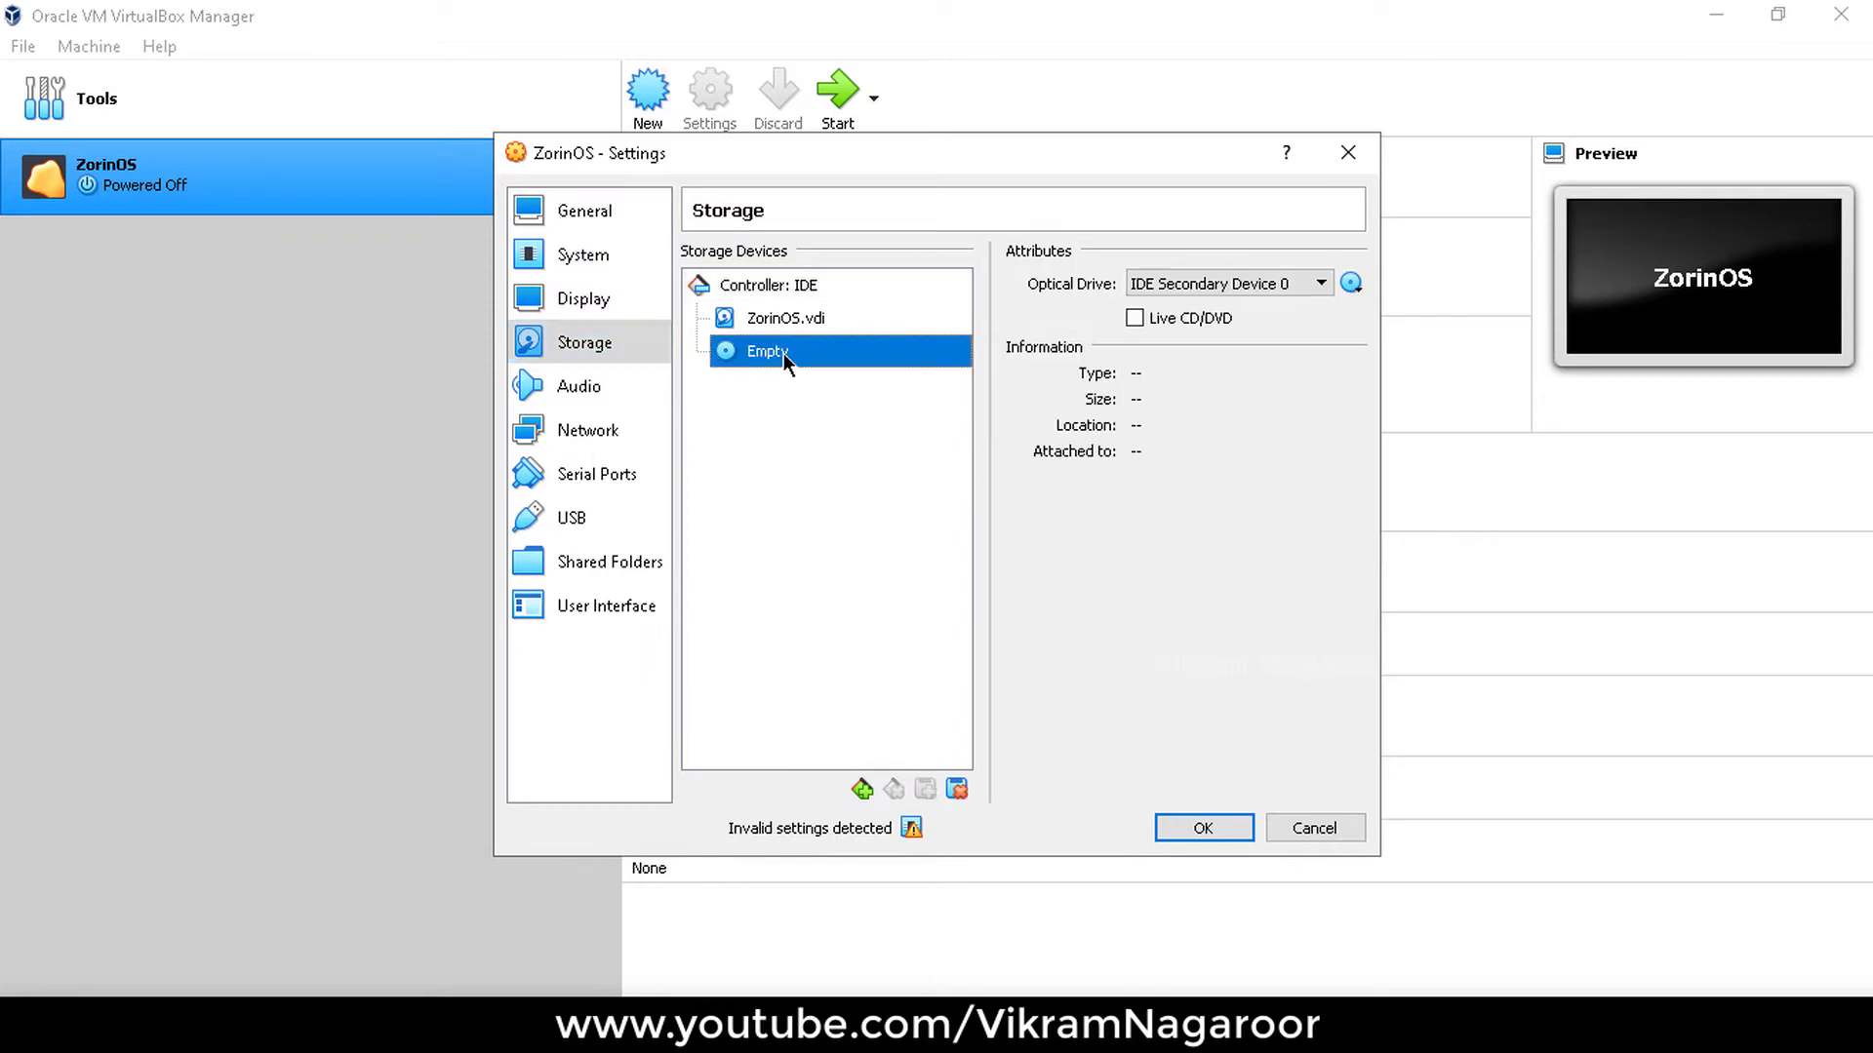
left_click(1351, 283)
left_click(1374, 347)
Load Zorin-OS-15.3-Lite-32-bit.iso from drive F:, save settings, and start the machine.
scroll(602, 598, "down", 1)
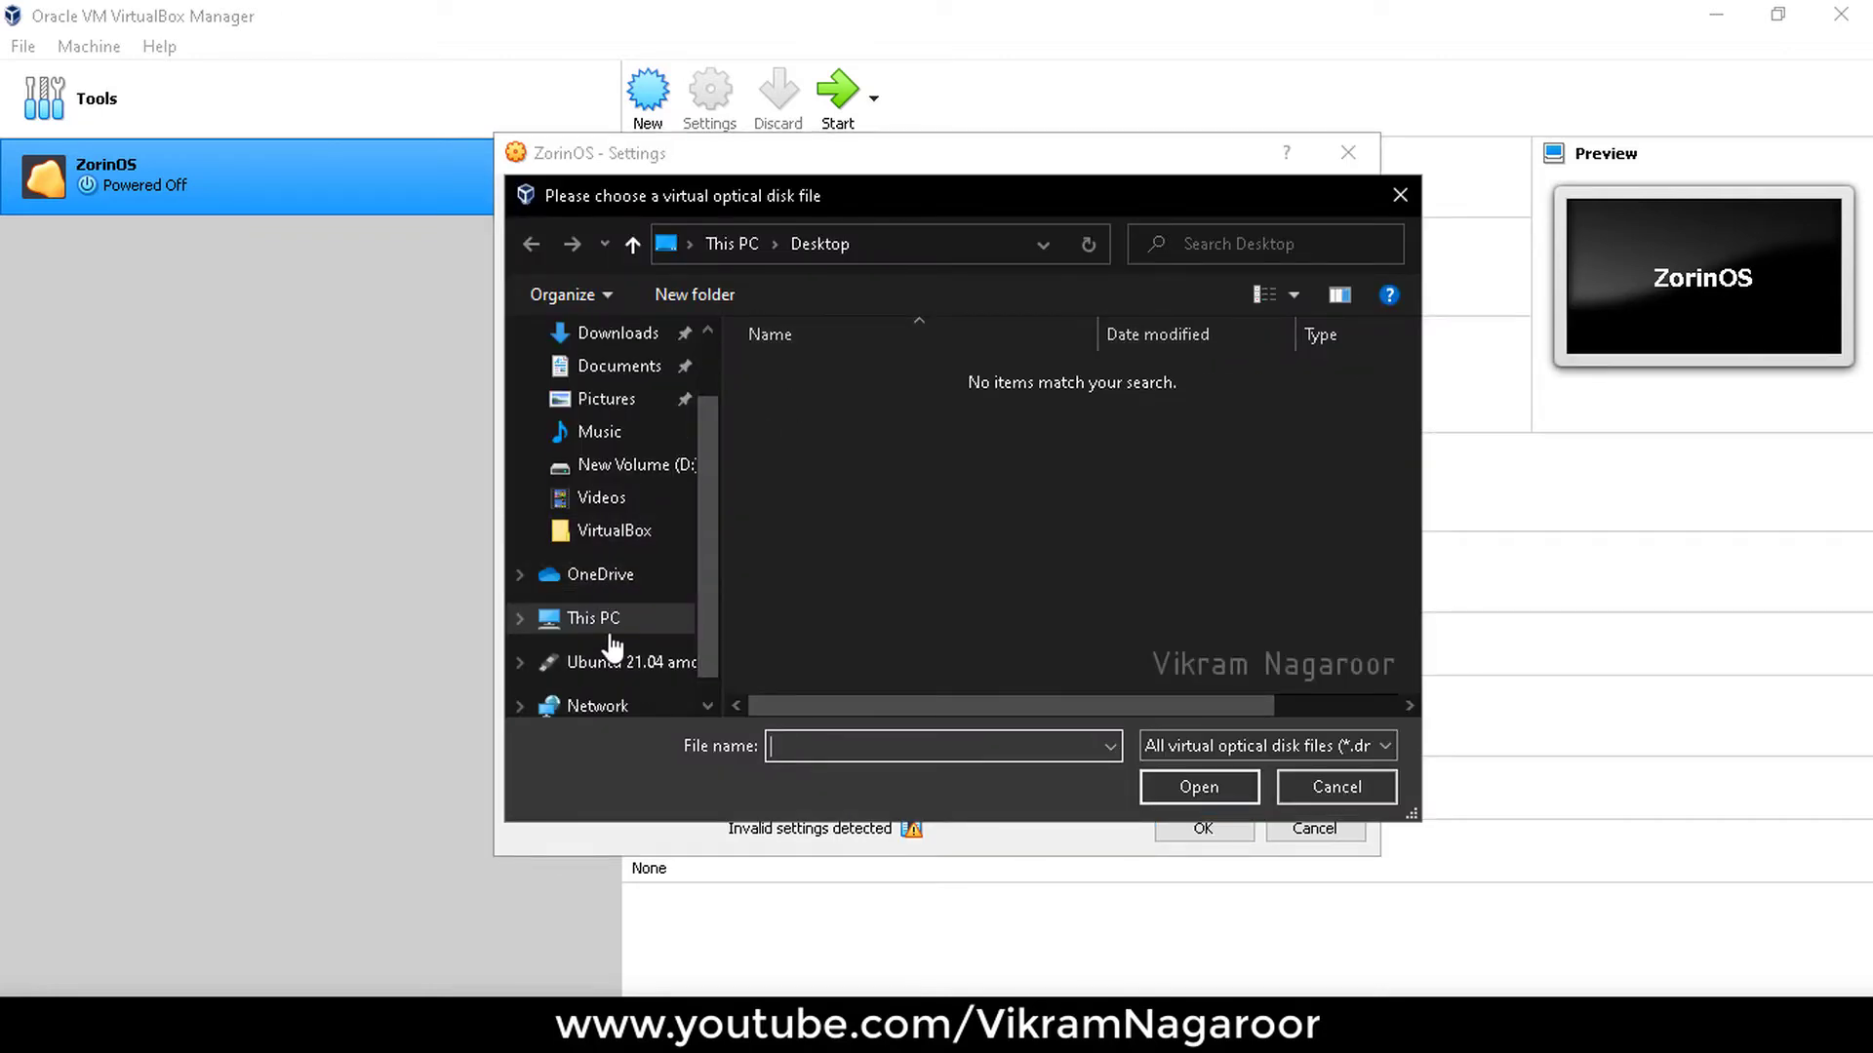
left_click(605, 620)
scroll(771, 598, "down", 5)
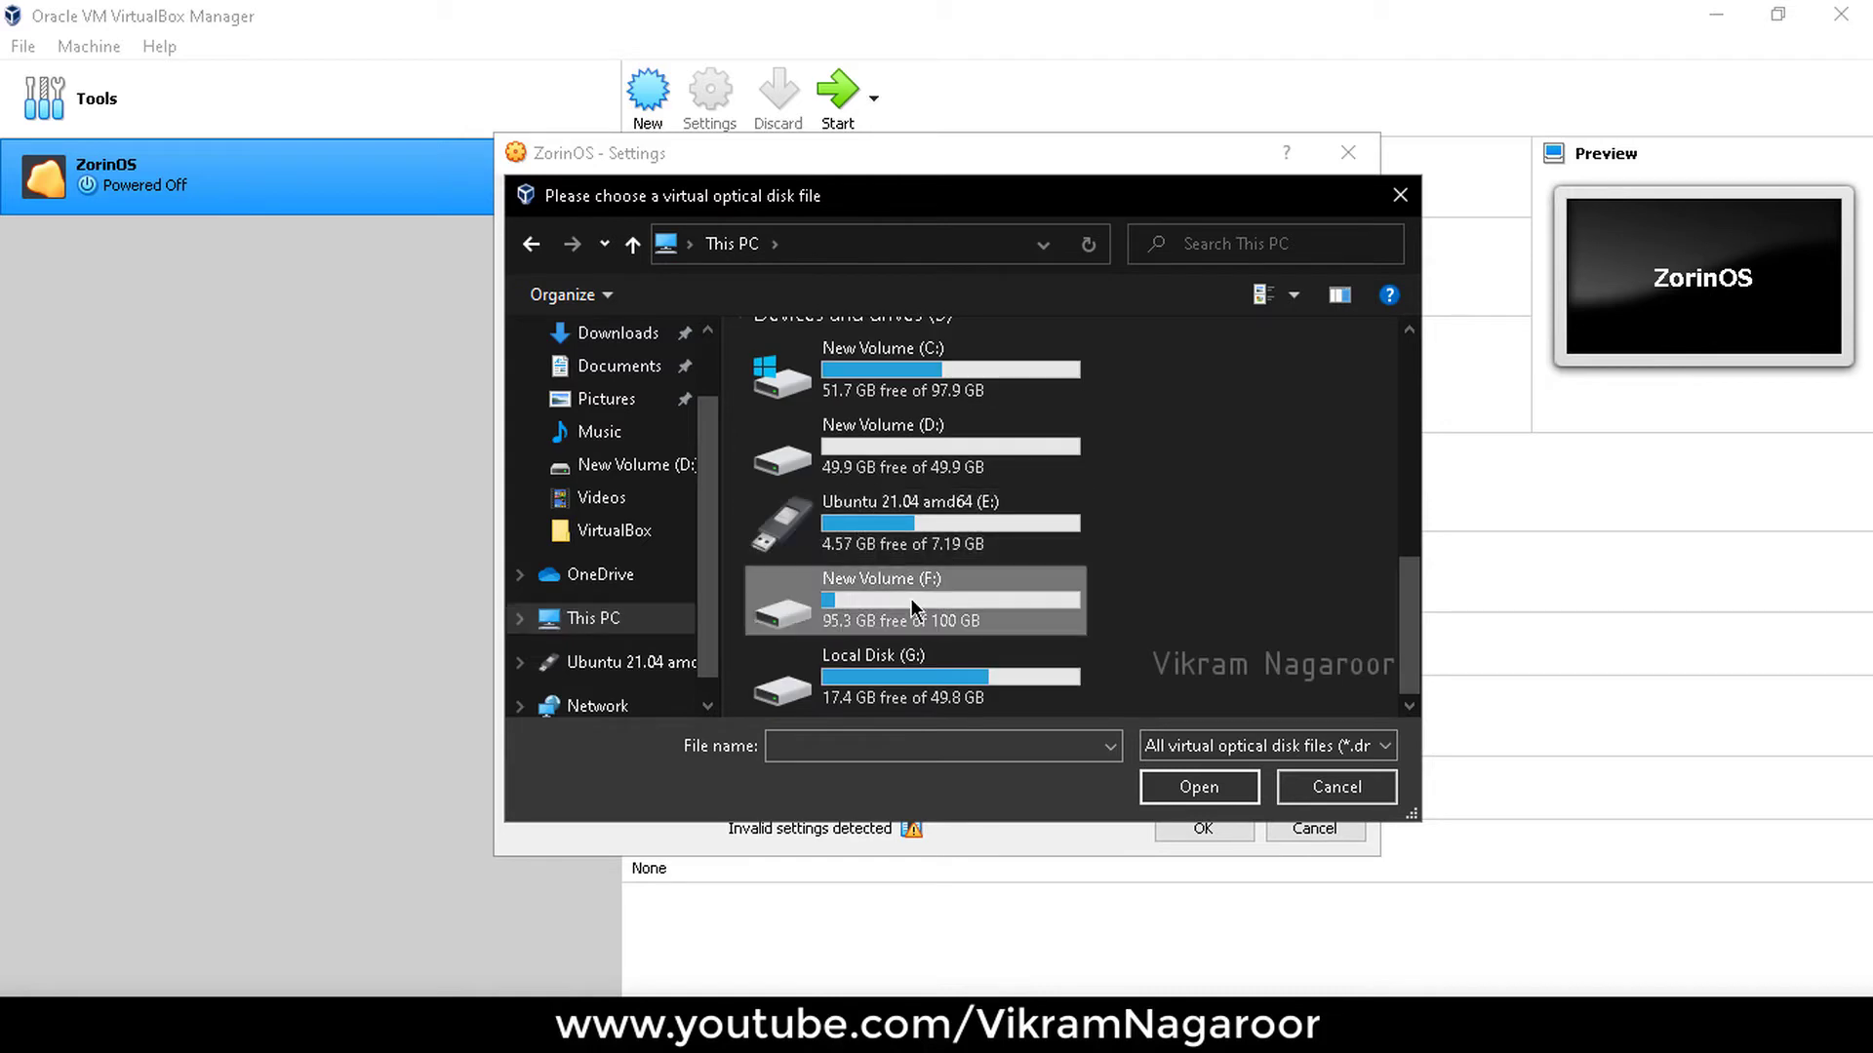
double_click(913, 612)
left_click(860, 405)
left_click(1157, 786)
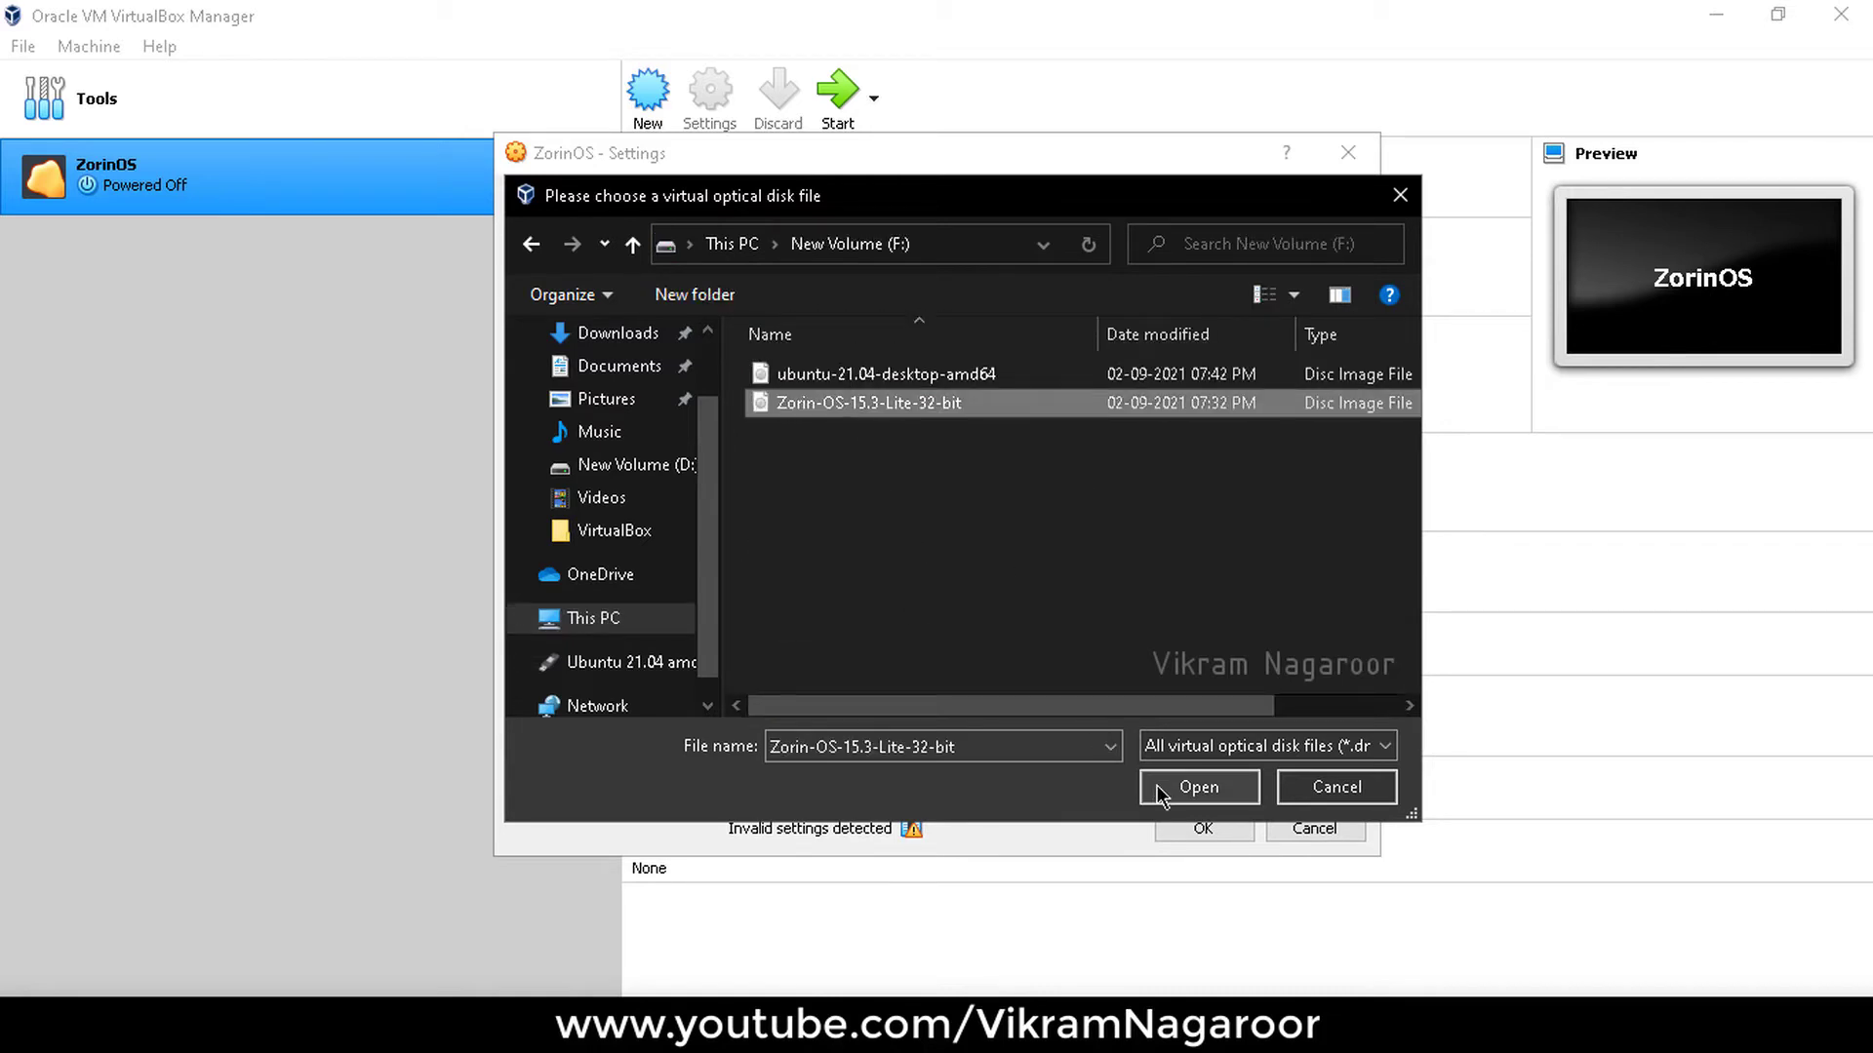
left_click(1178, 827)
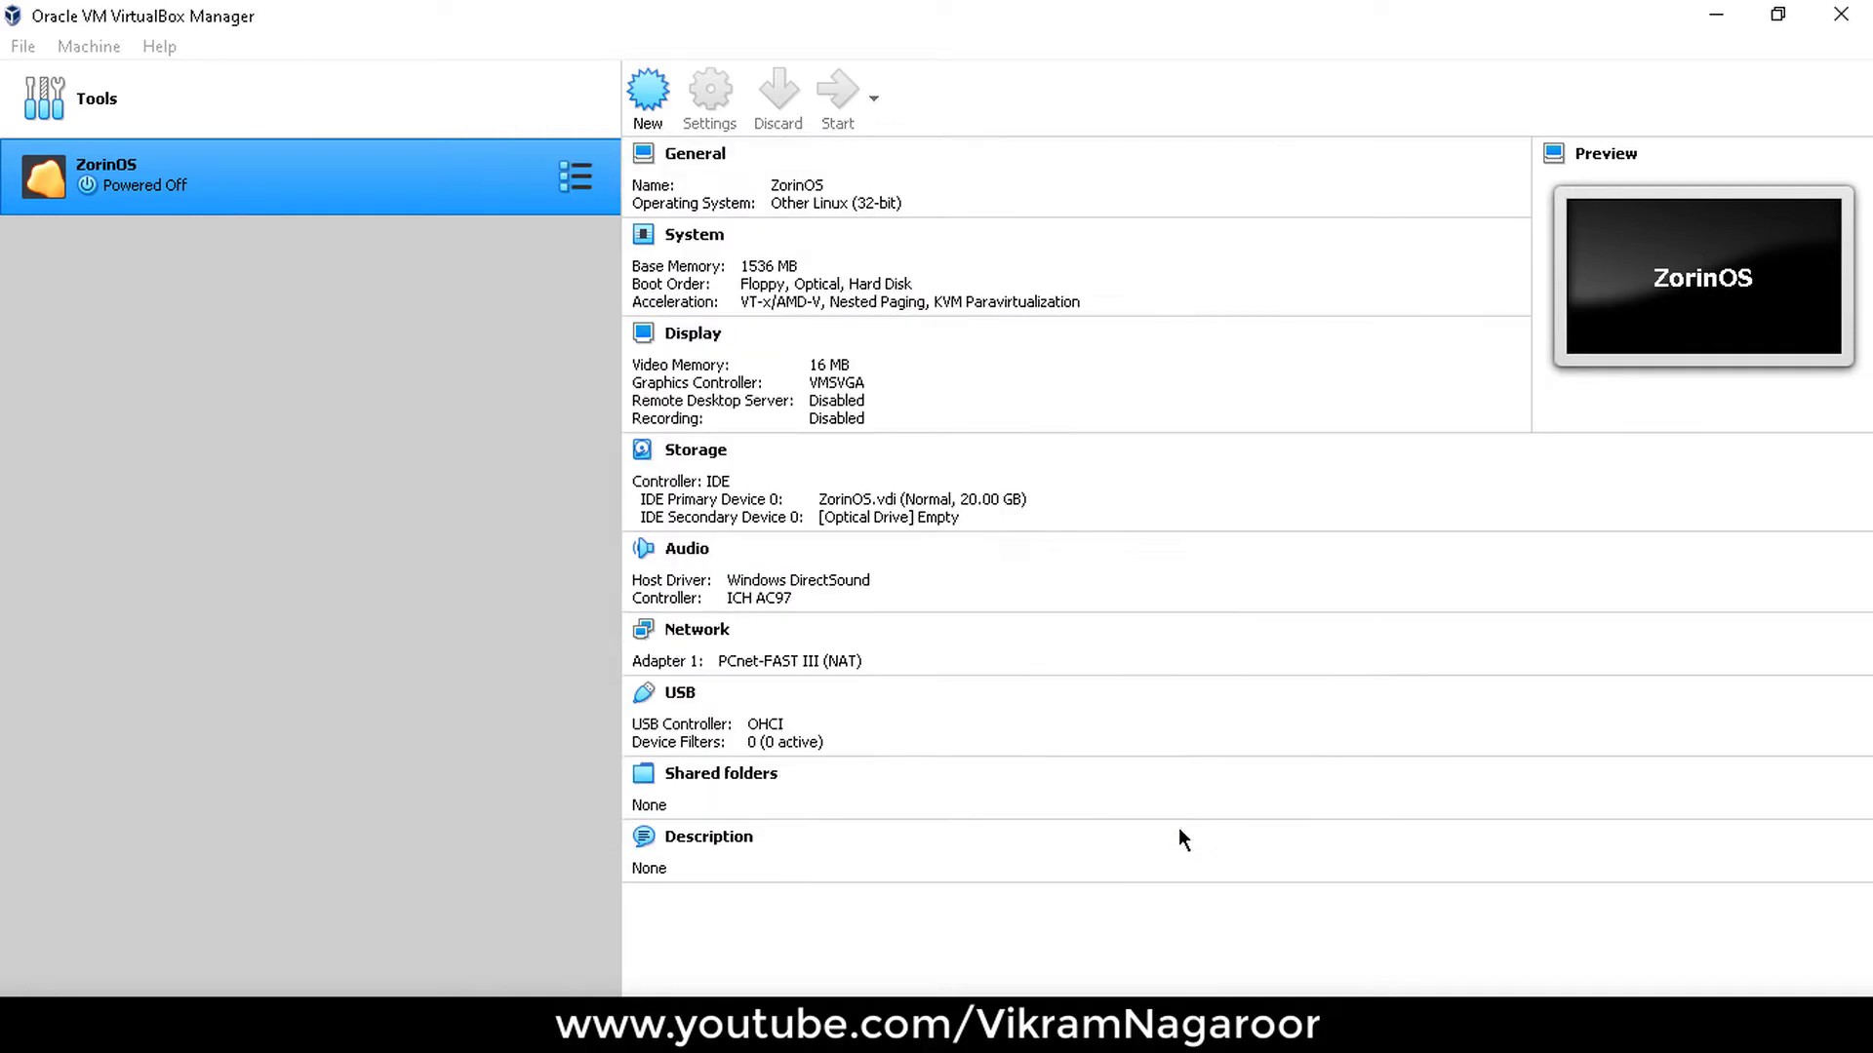
left_click(836, 97)
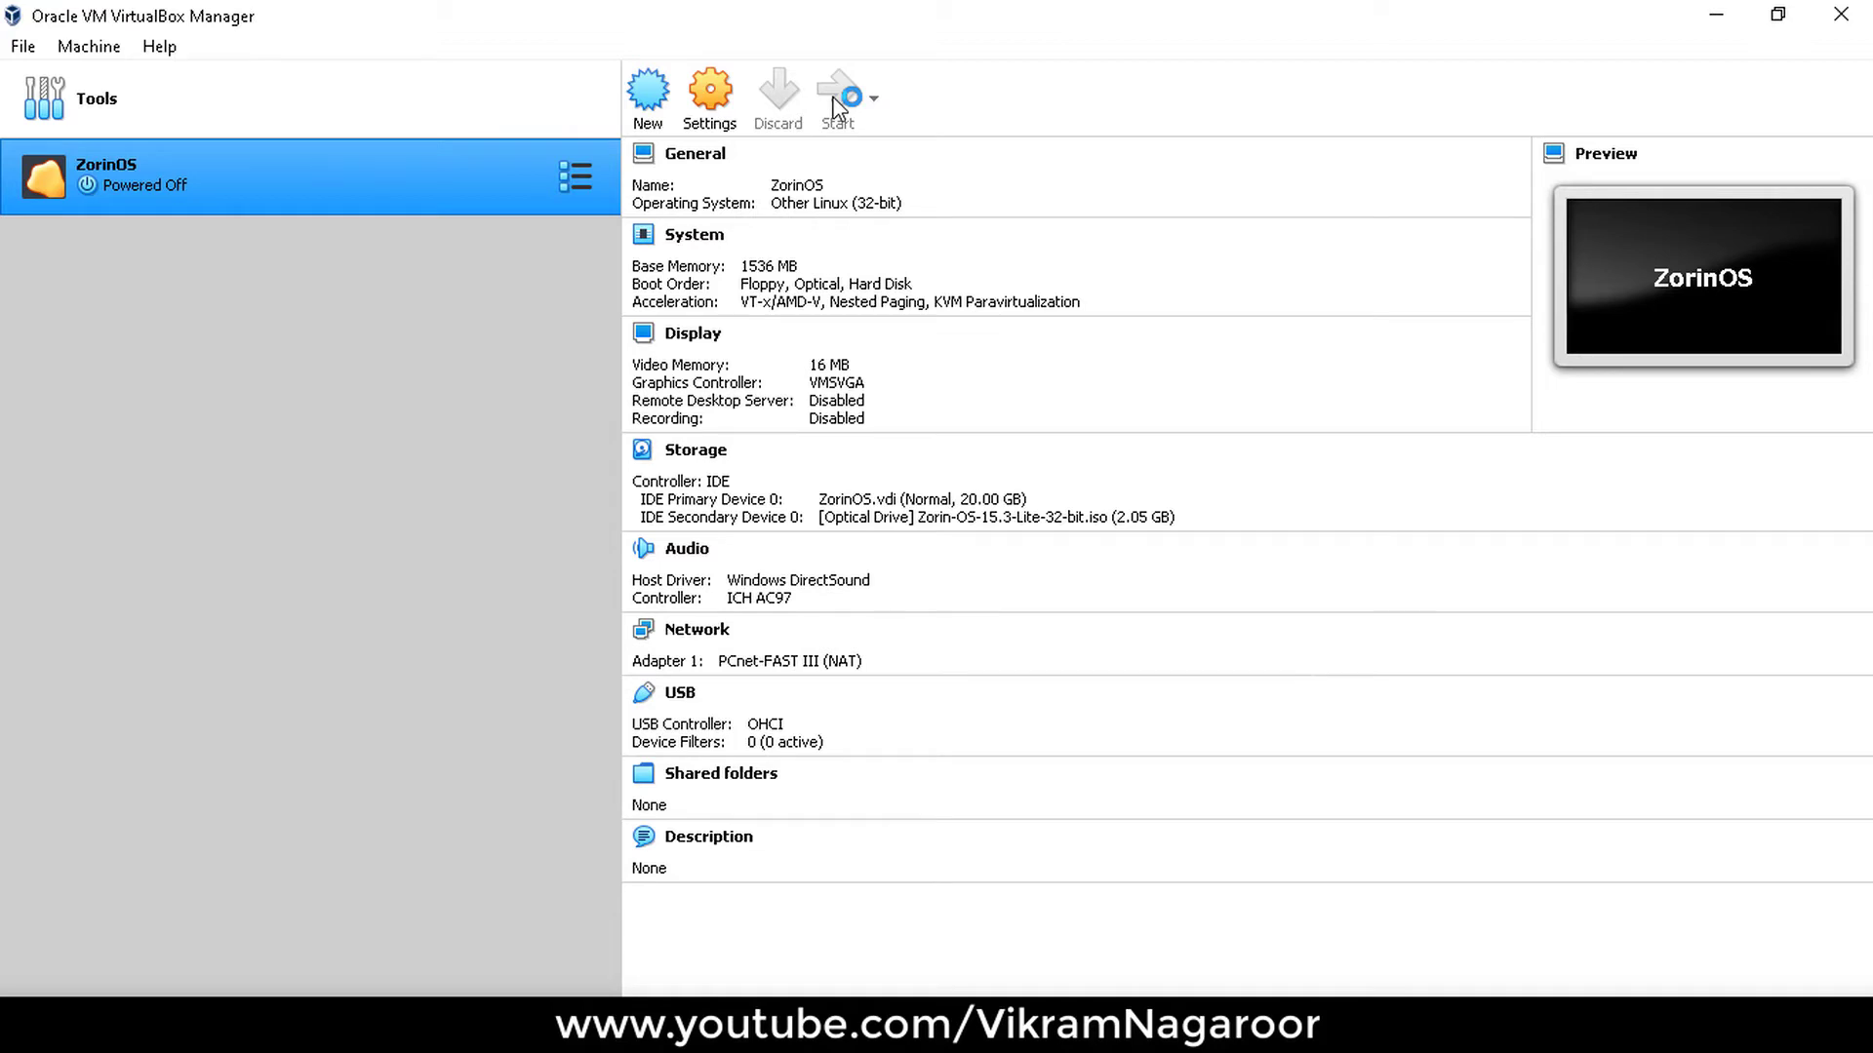
Start ZorinOS and boot the Try or Install Zorin OS entry.
left_click(836, 98)
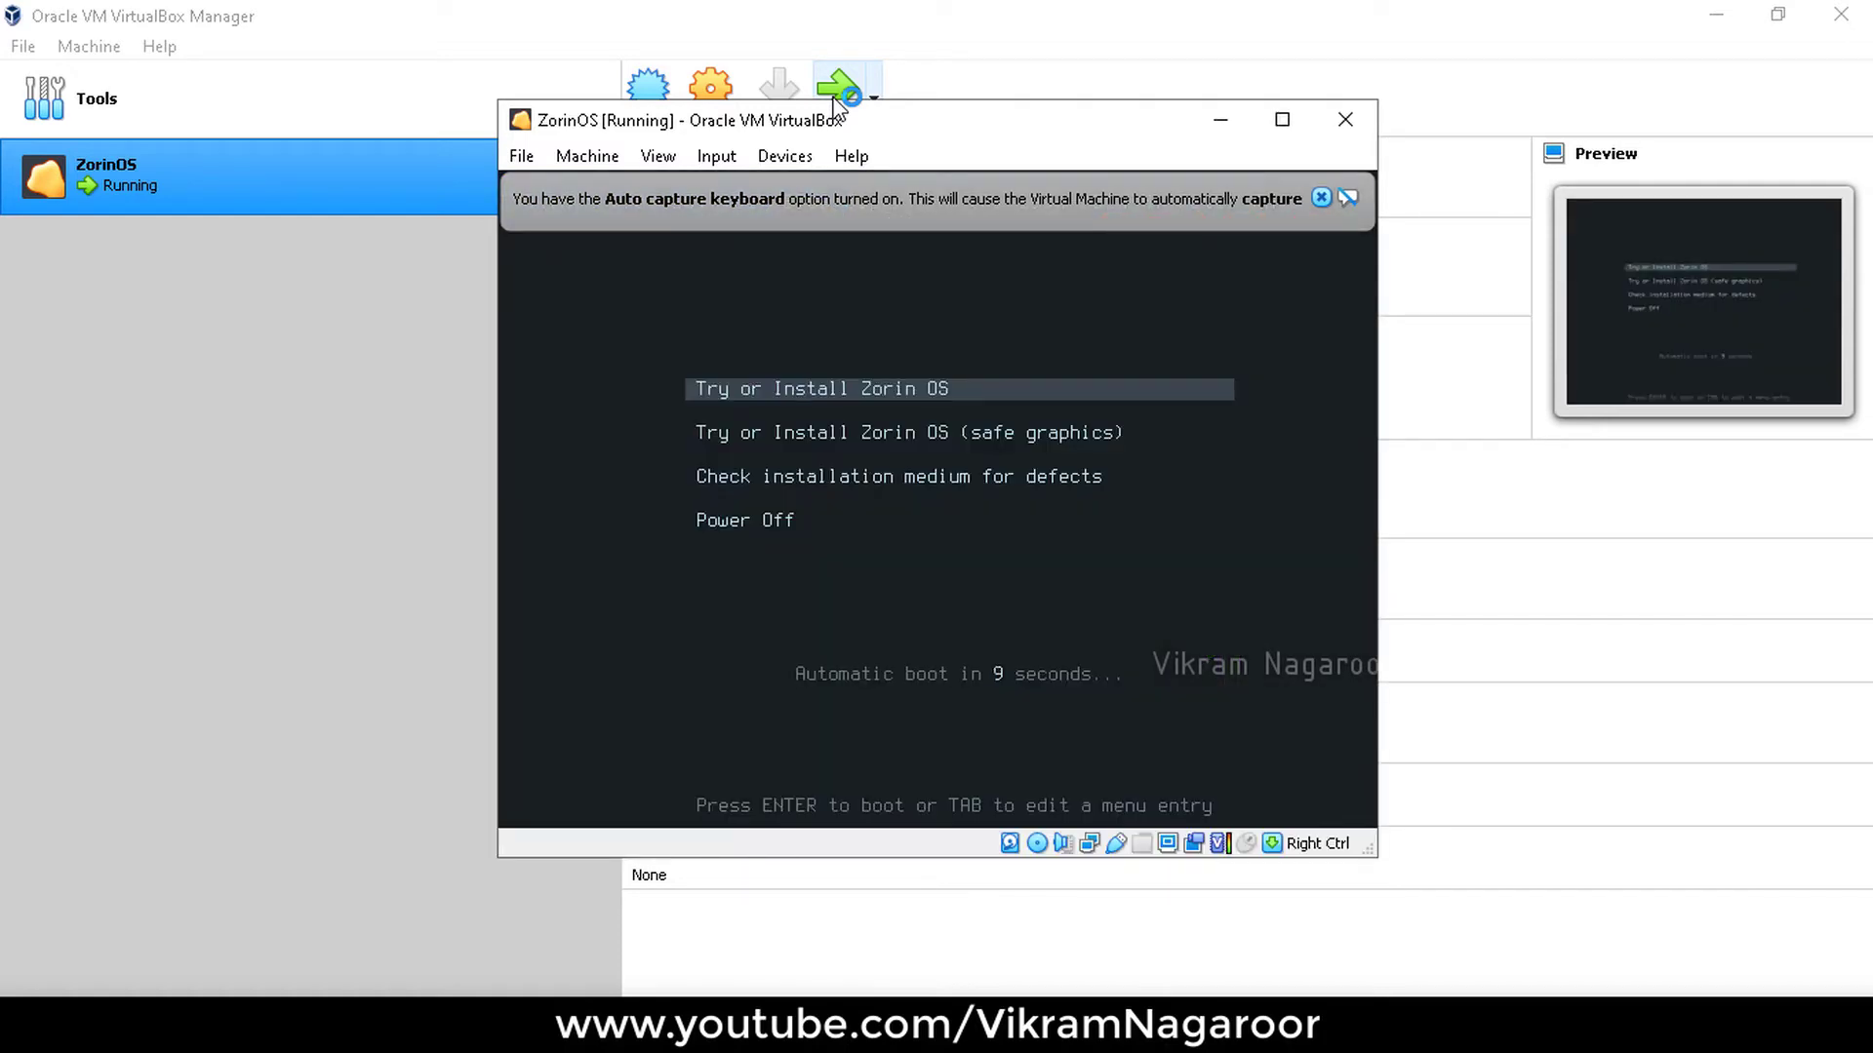
key("Down")
key("Up")
key("Return")
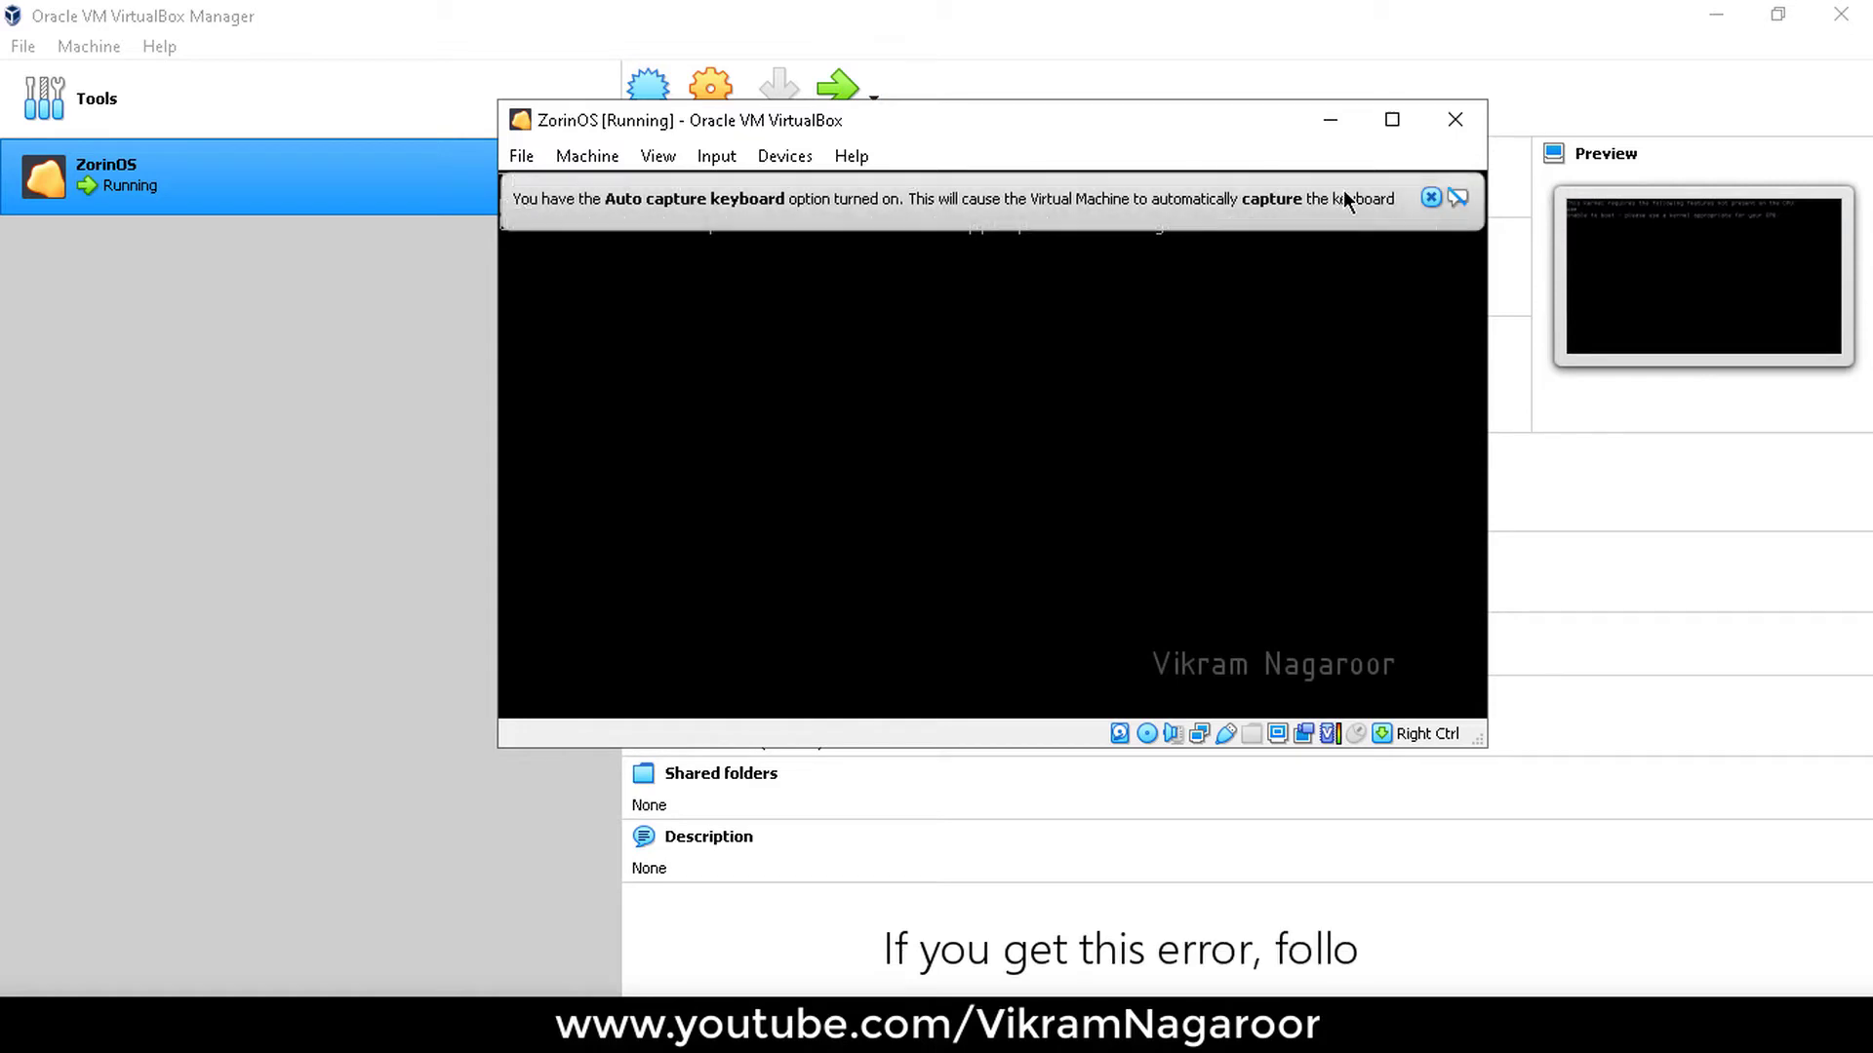
Power off the machine after the missing-PAE boot error.
left_click(1430, 198)
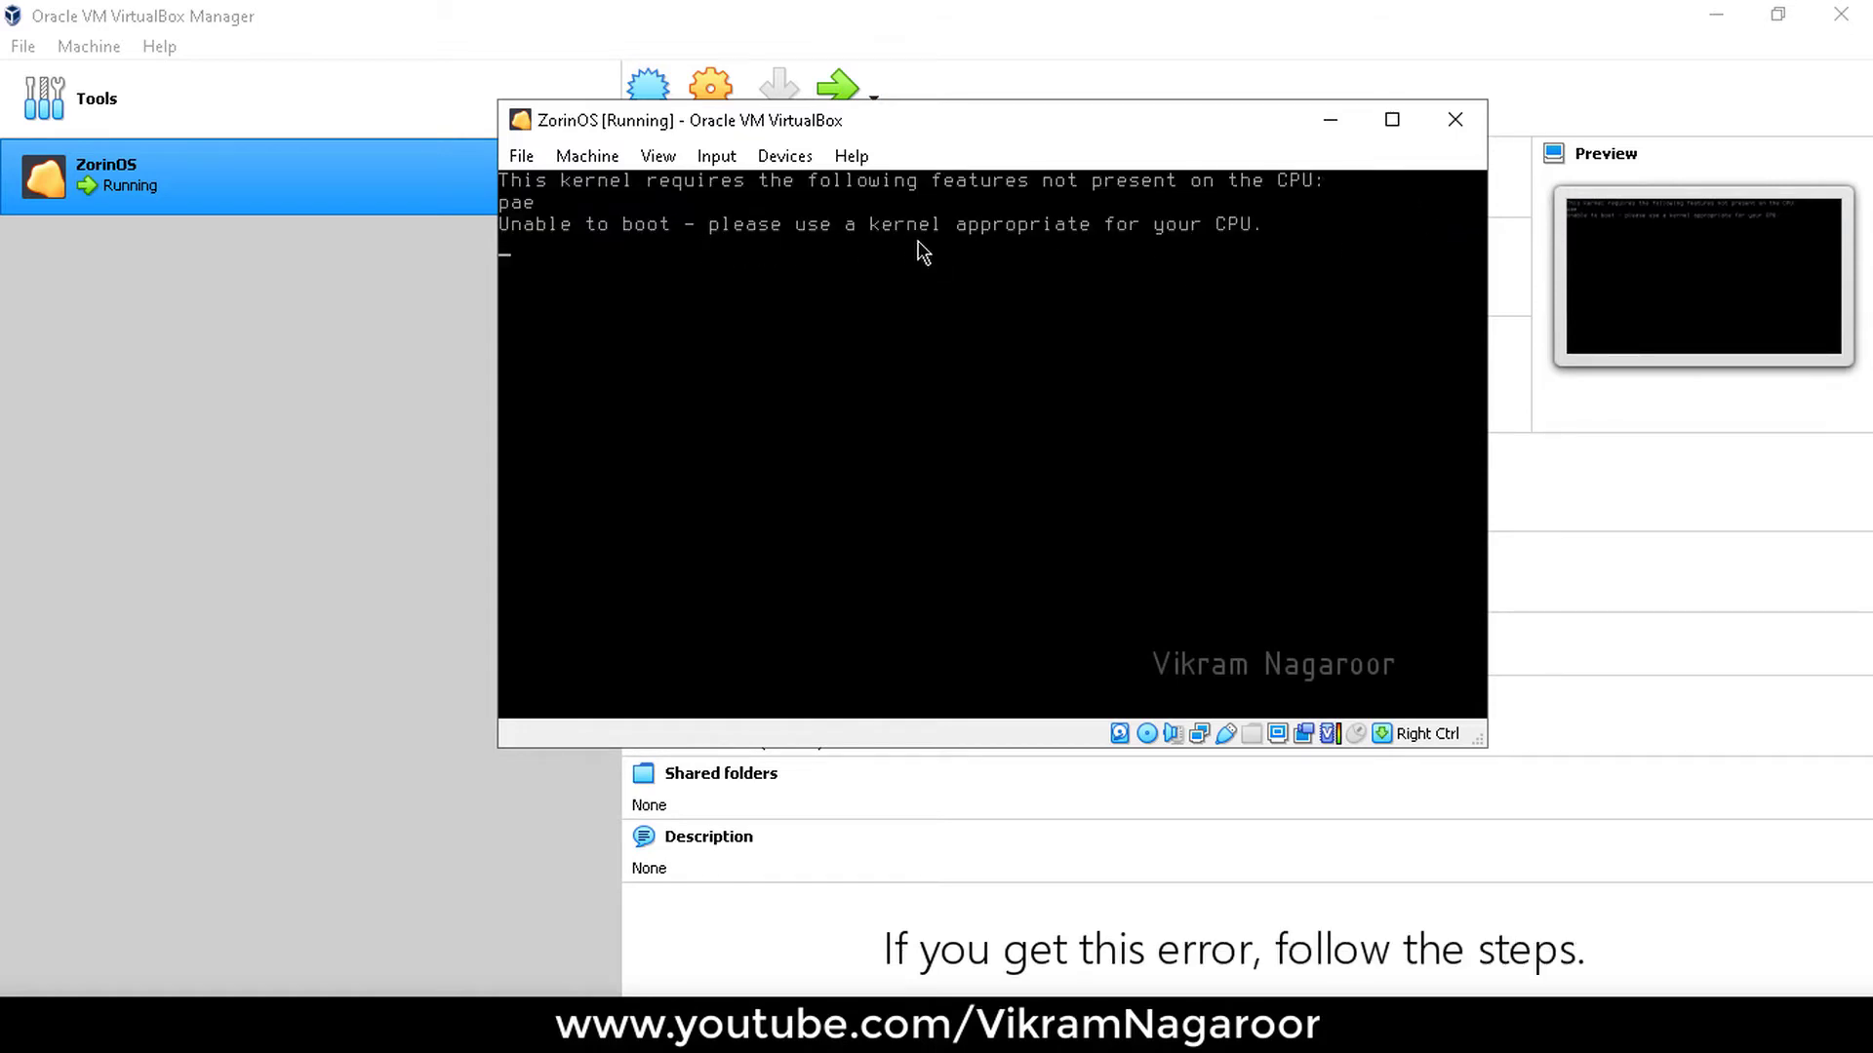
left_click(1449, 121)
left_click(993, 468)
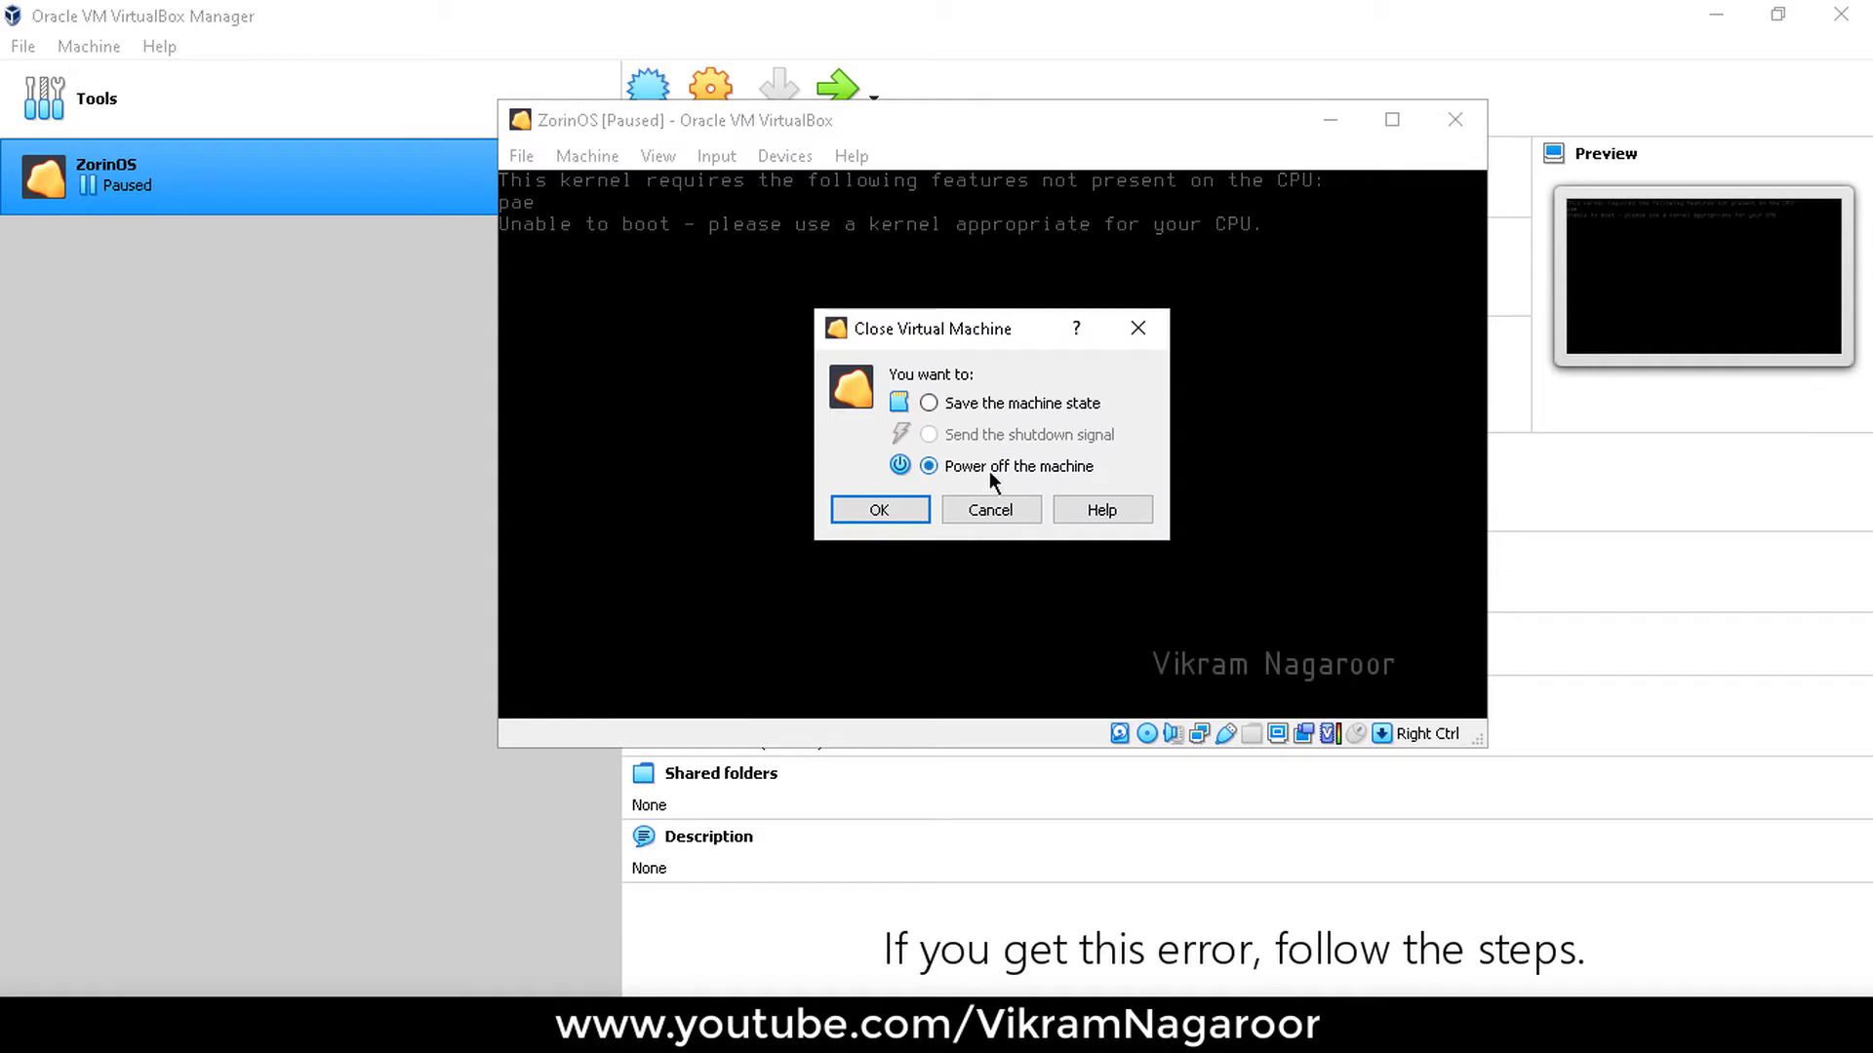
left_click(880, 510)
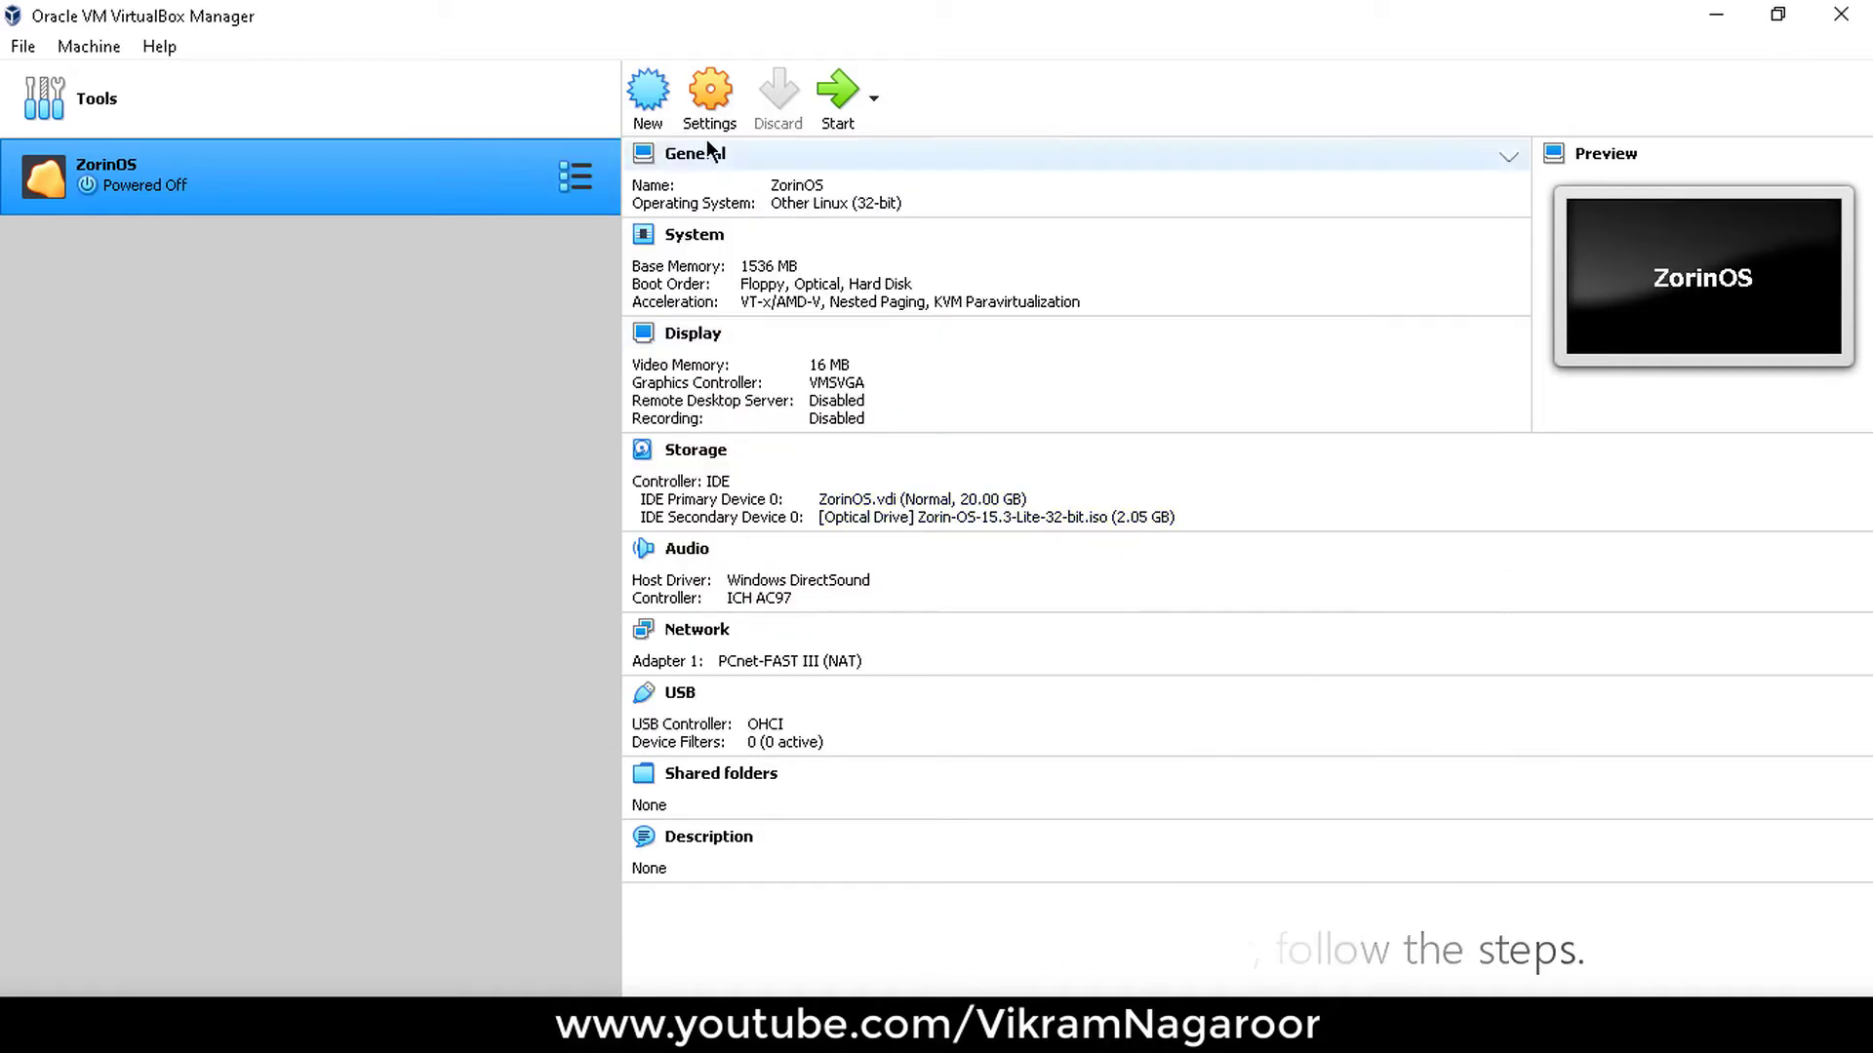
Enable PAE/NX under System > Processor, save, and start the ZorinOS machine.
left_click(699, 115)
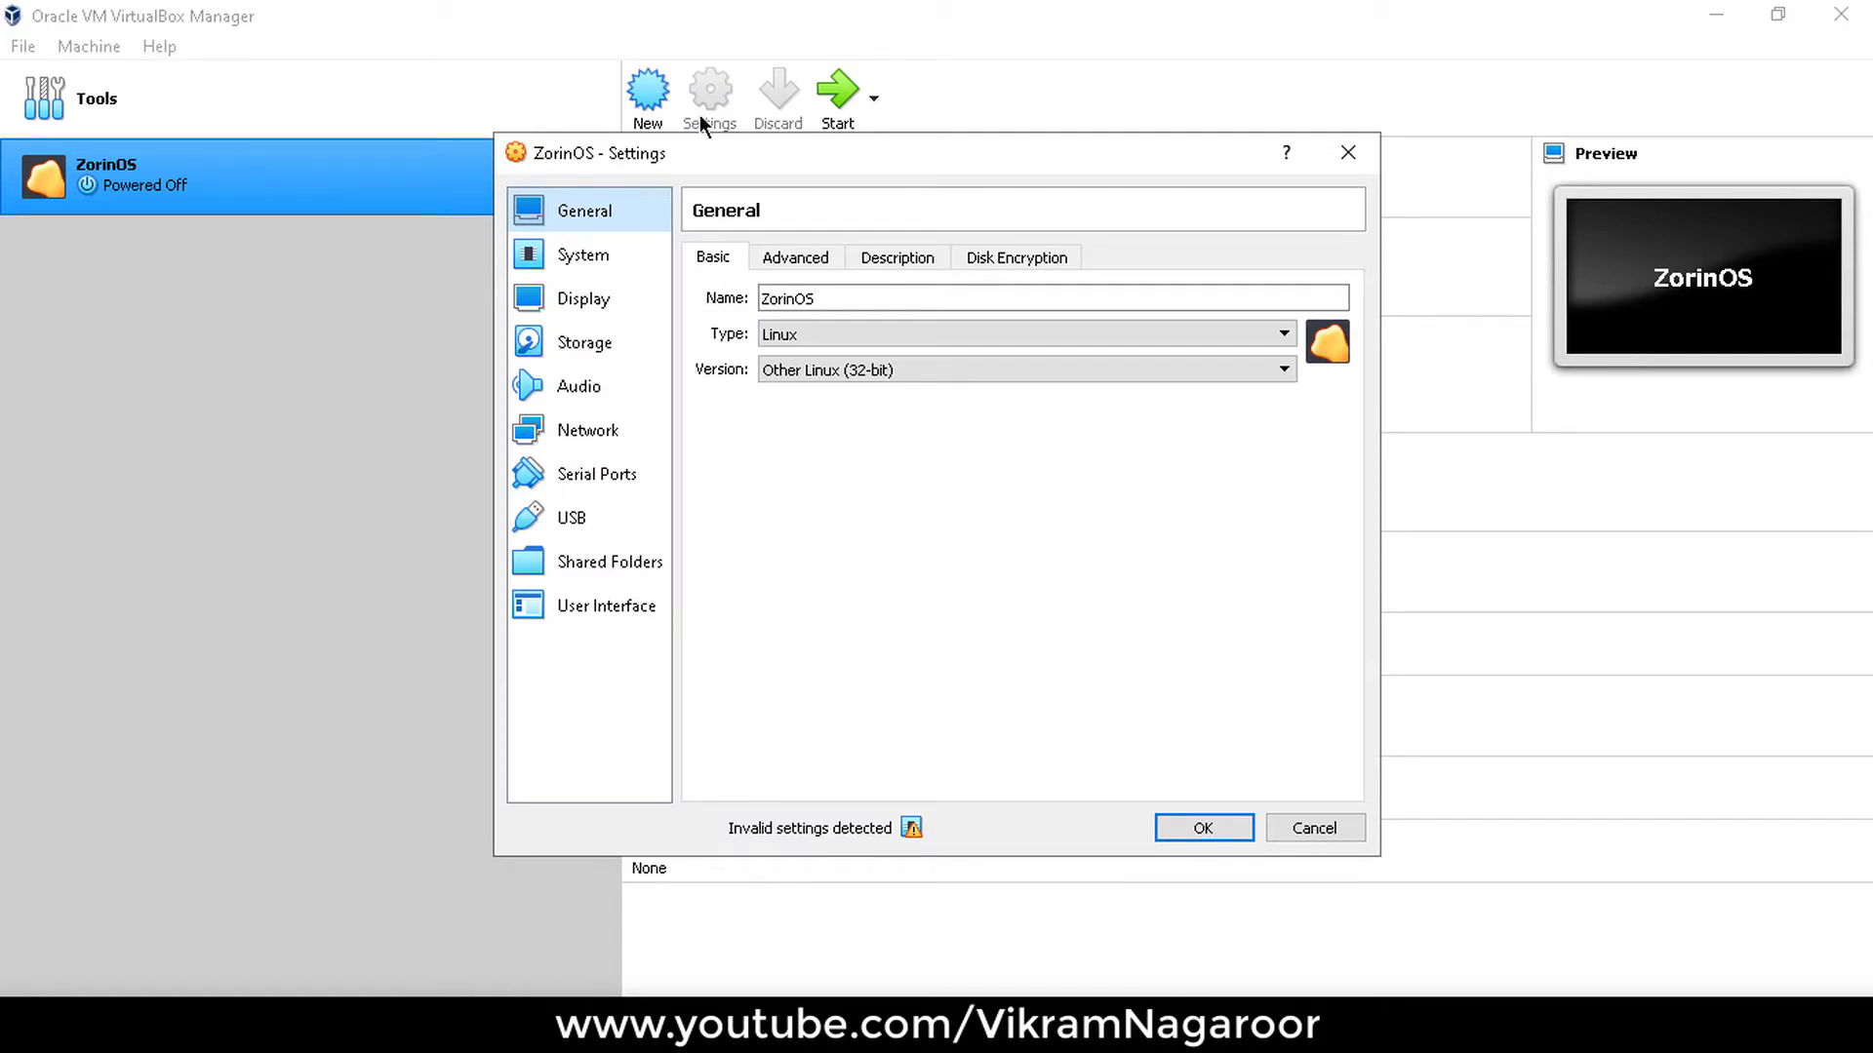
left_click(777, 255)
left_click(878, 257)
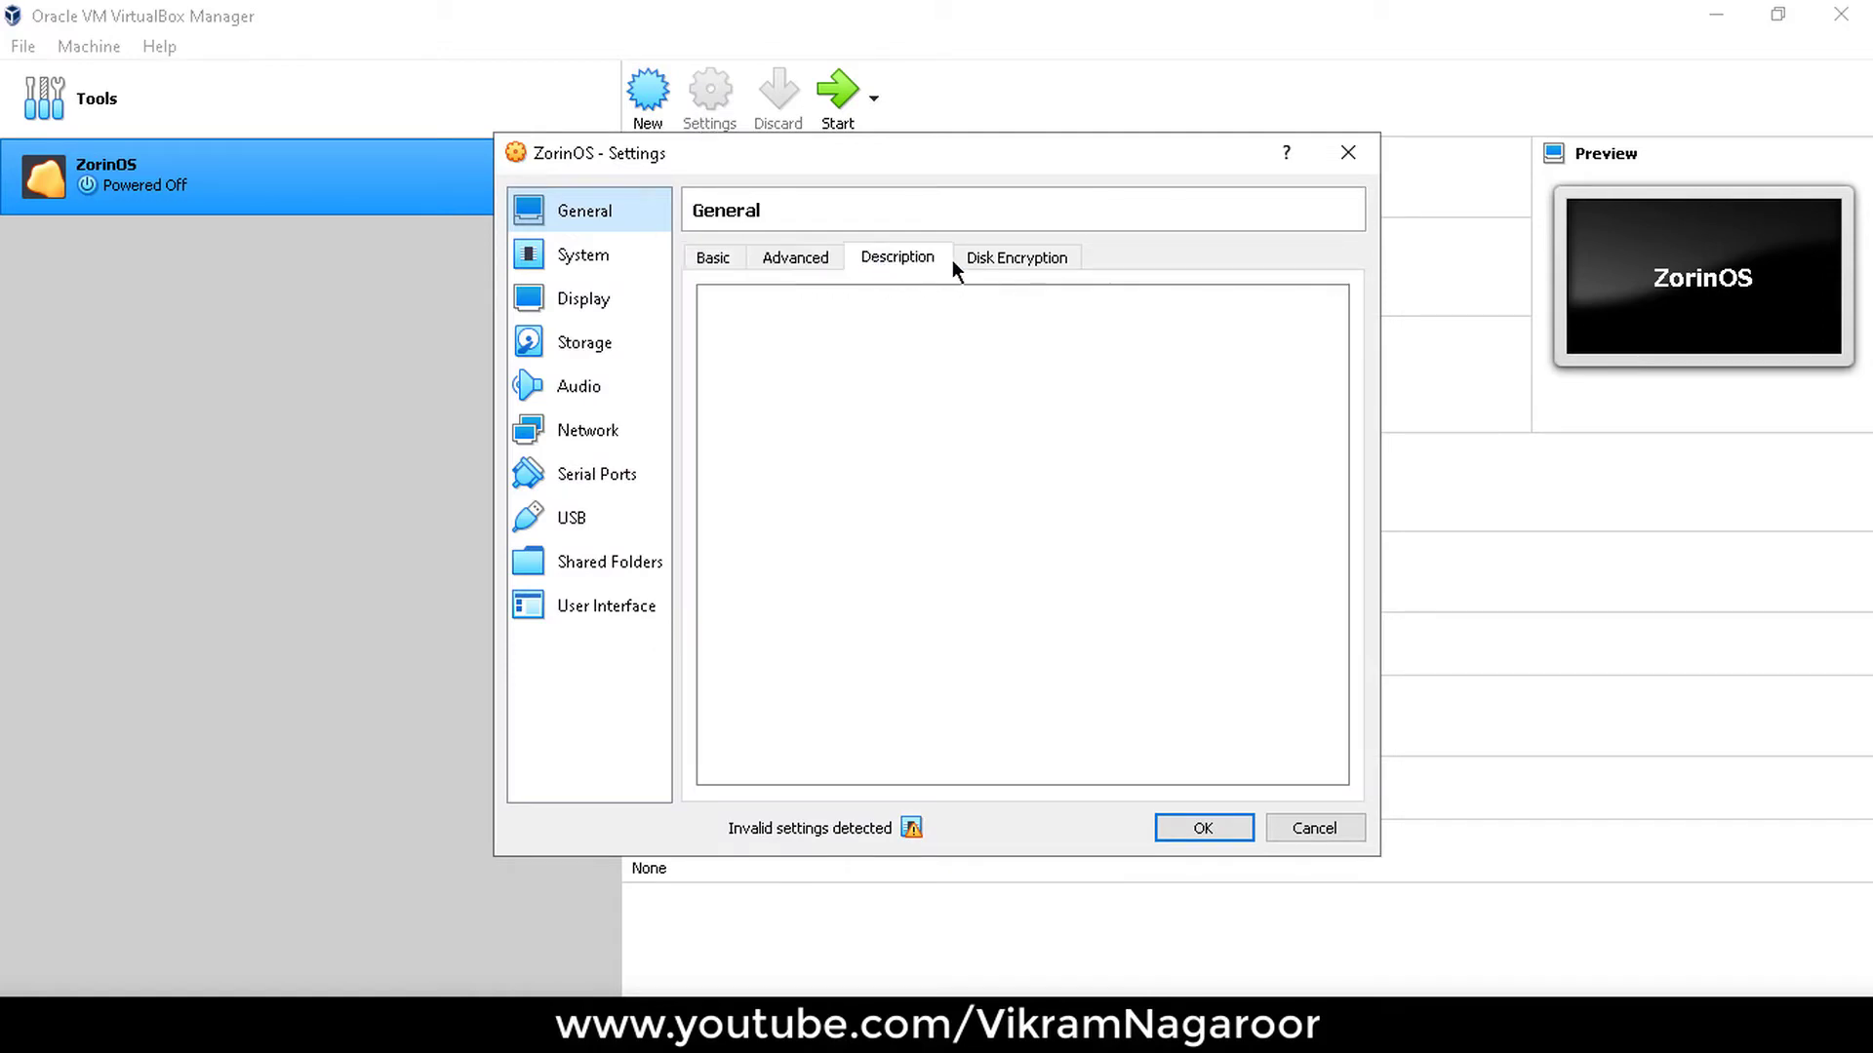
left_click(975, 257)
left_click(727, 256)
left_click(618, 255)
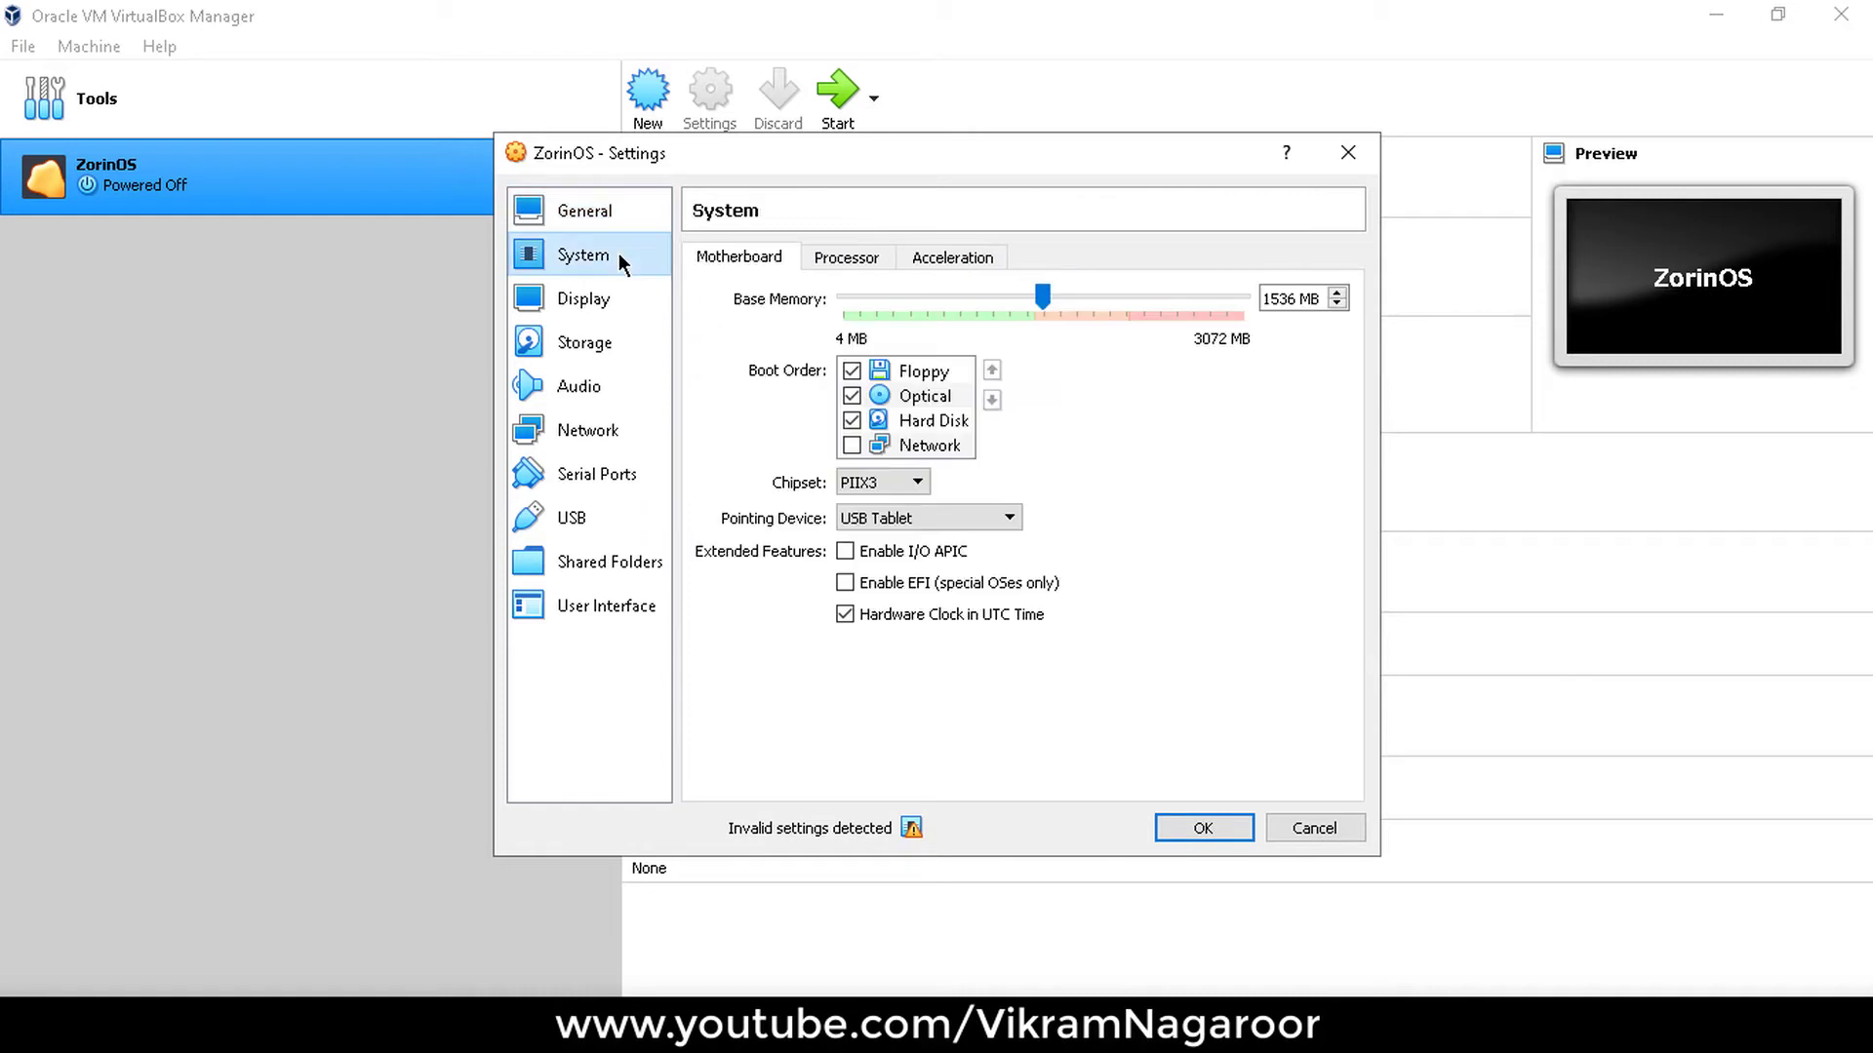
left_click(814, 261)
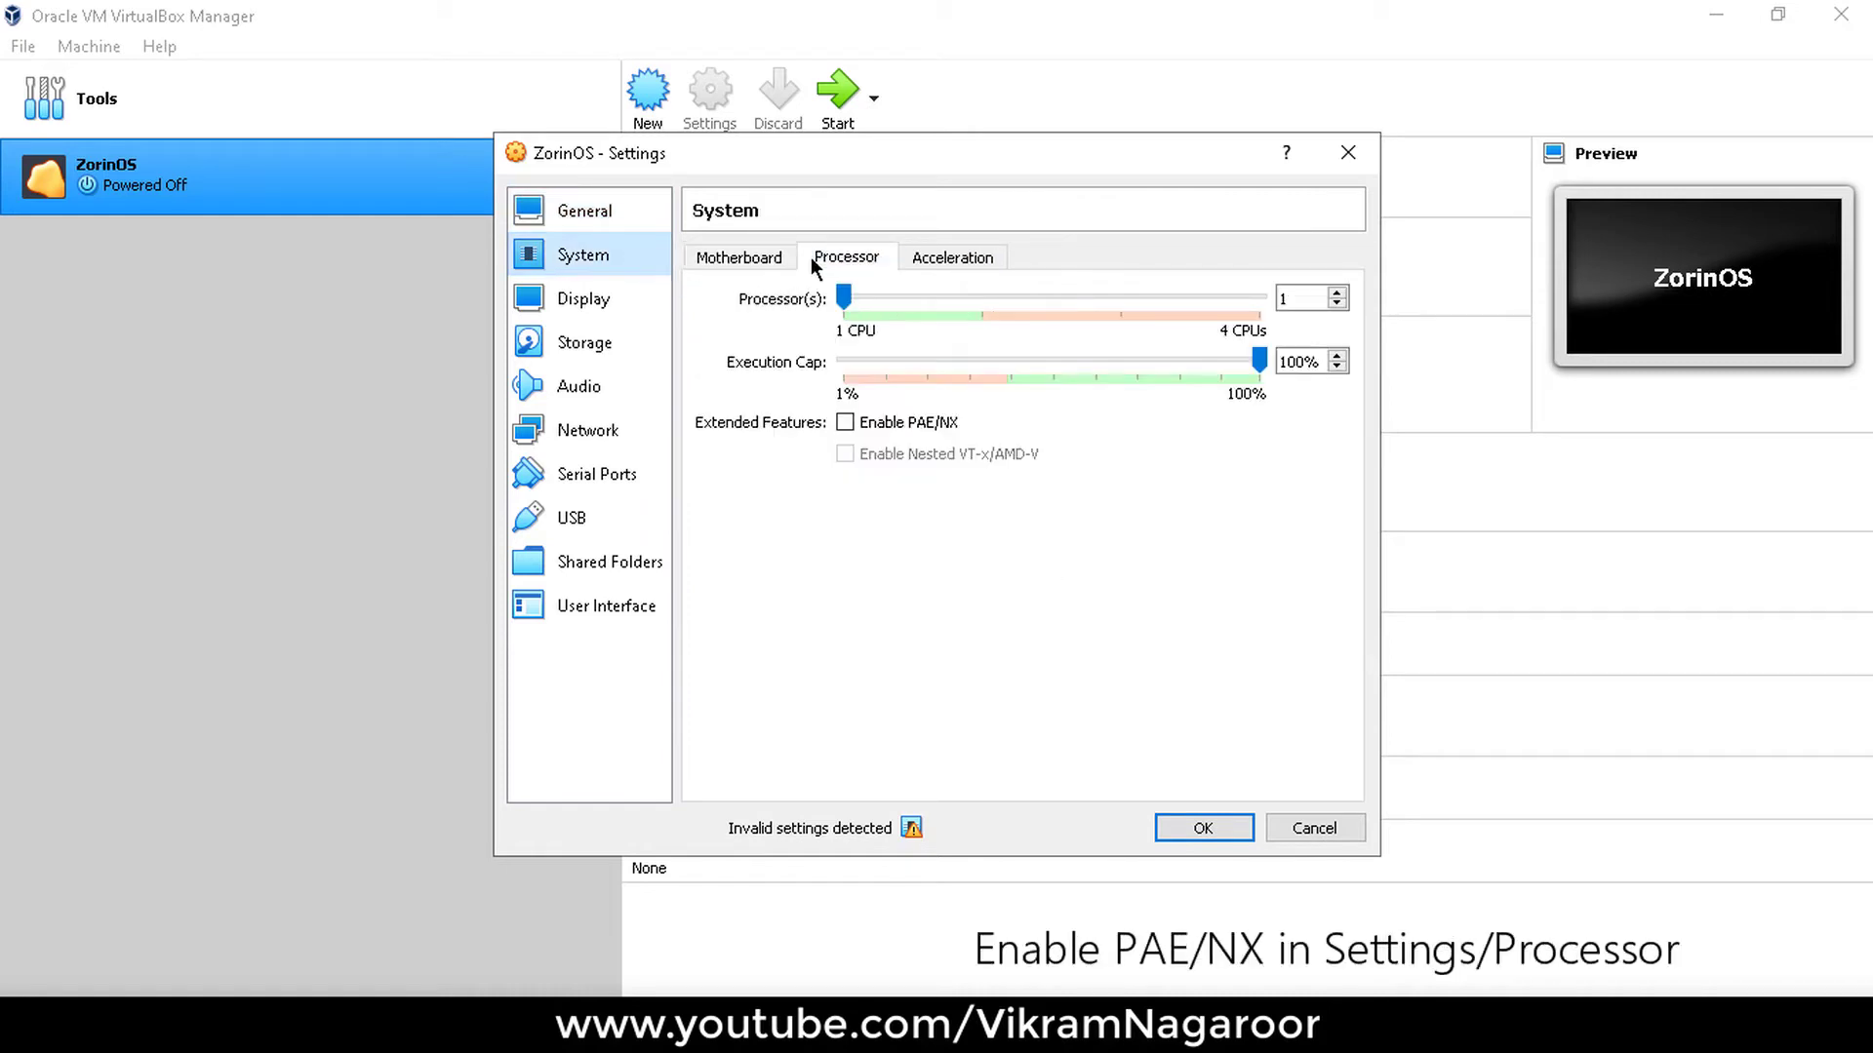
left_click(847, 422)
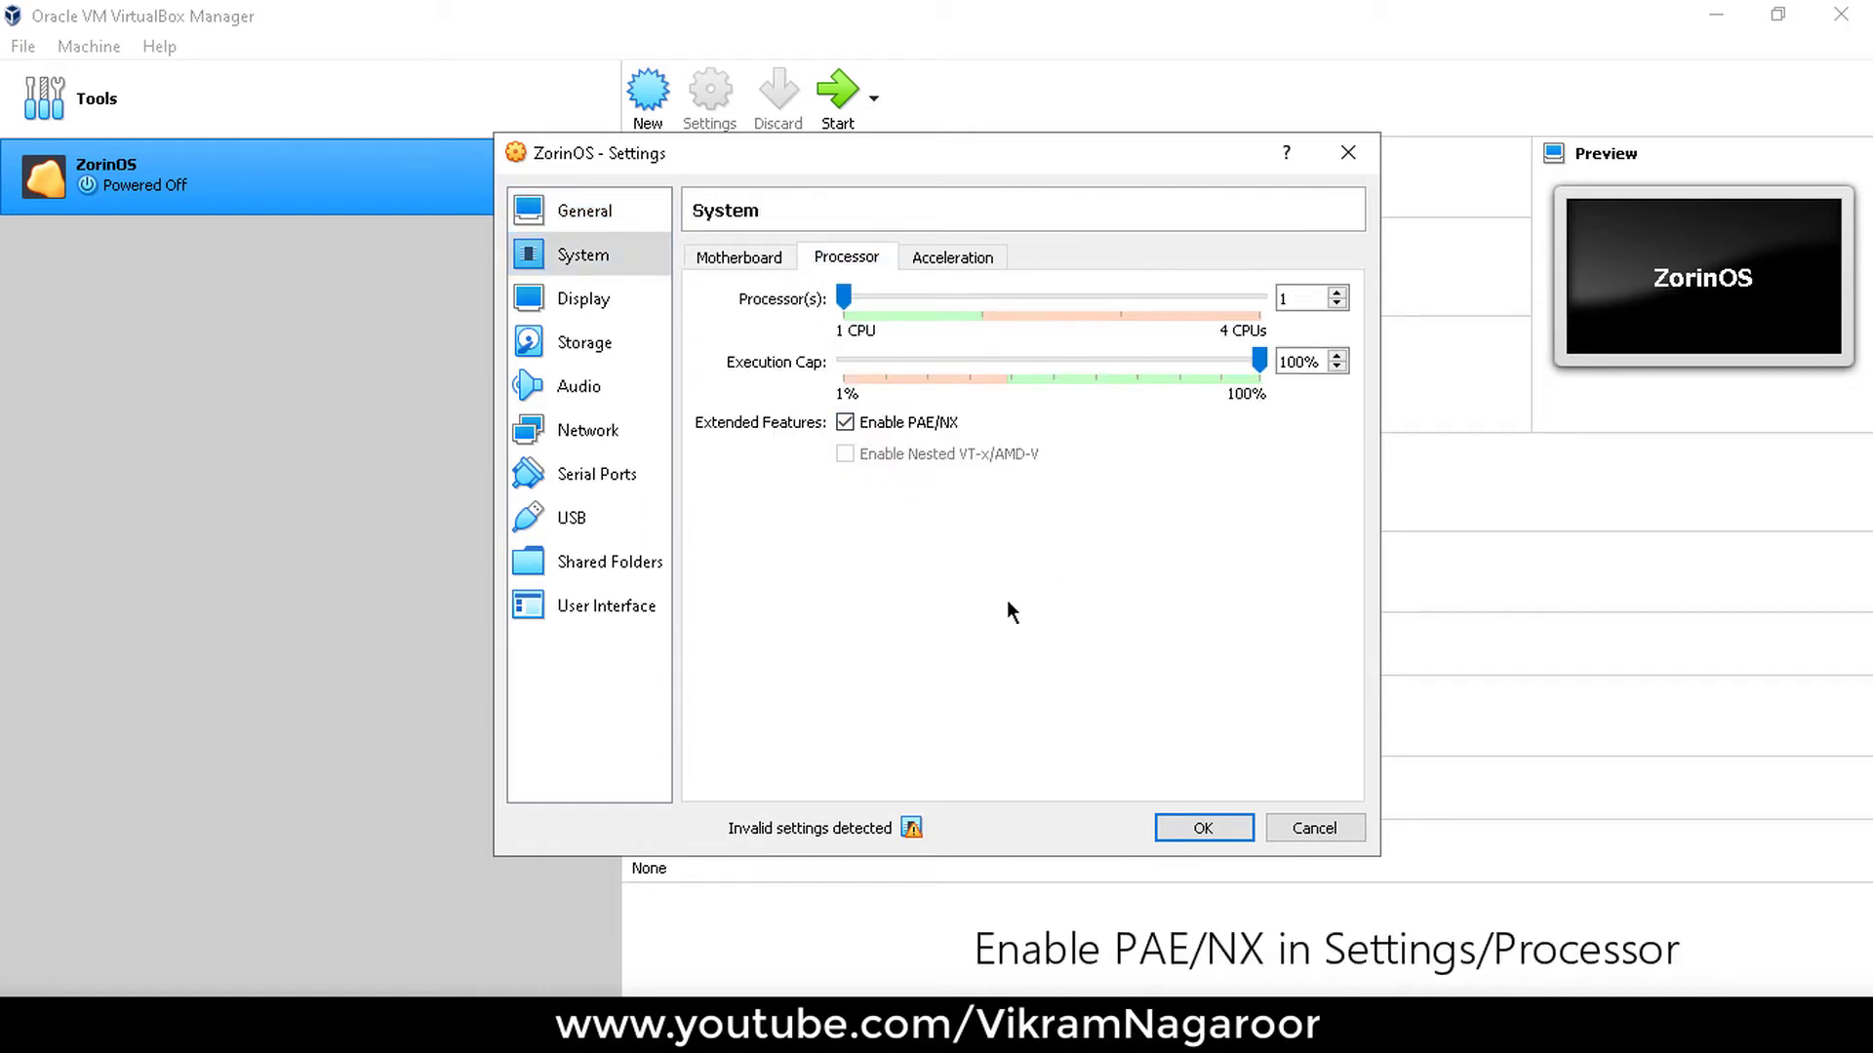
left_click(1192, 828)
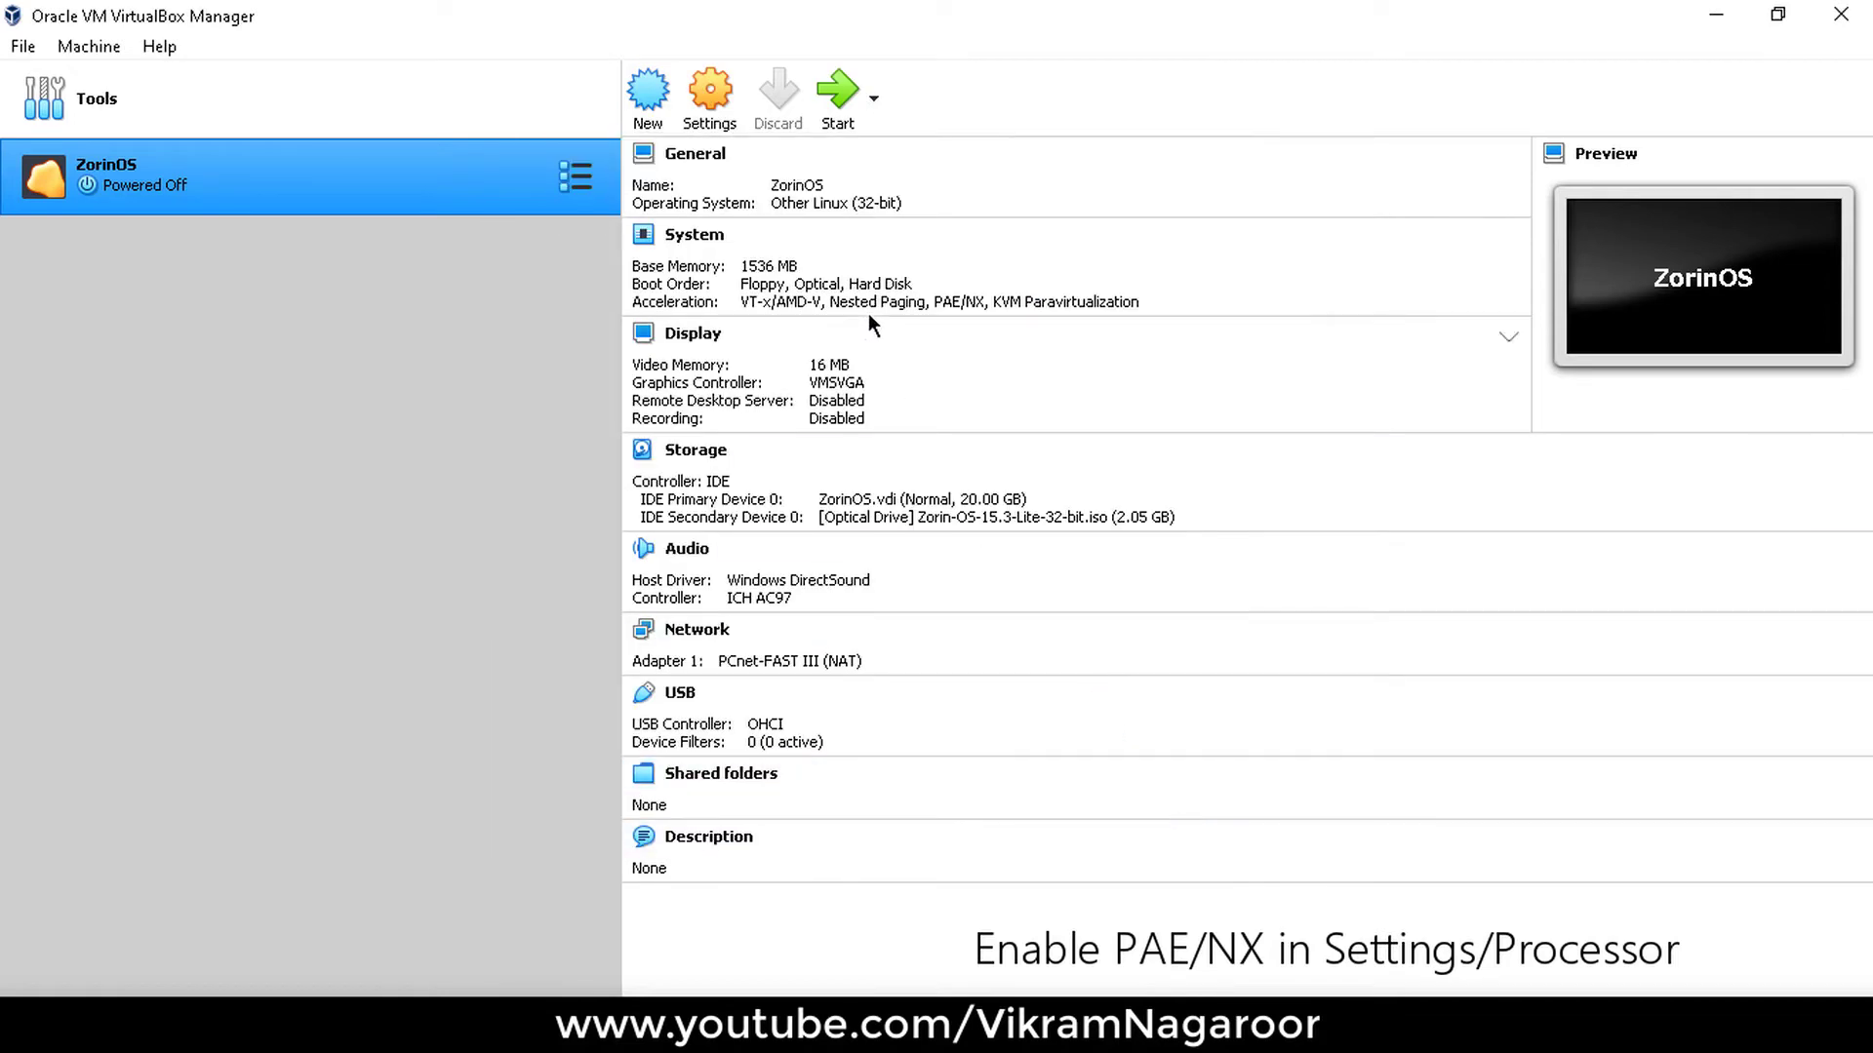
left_click(834, 110)
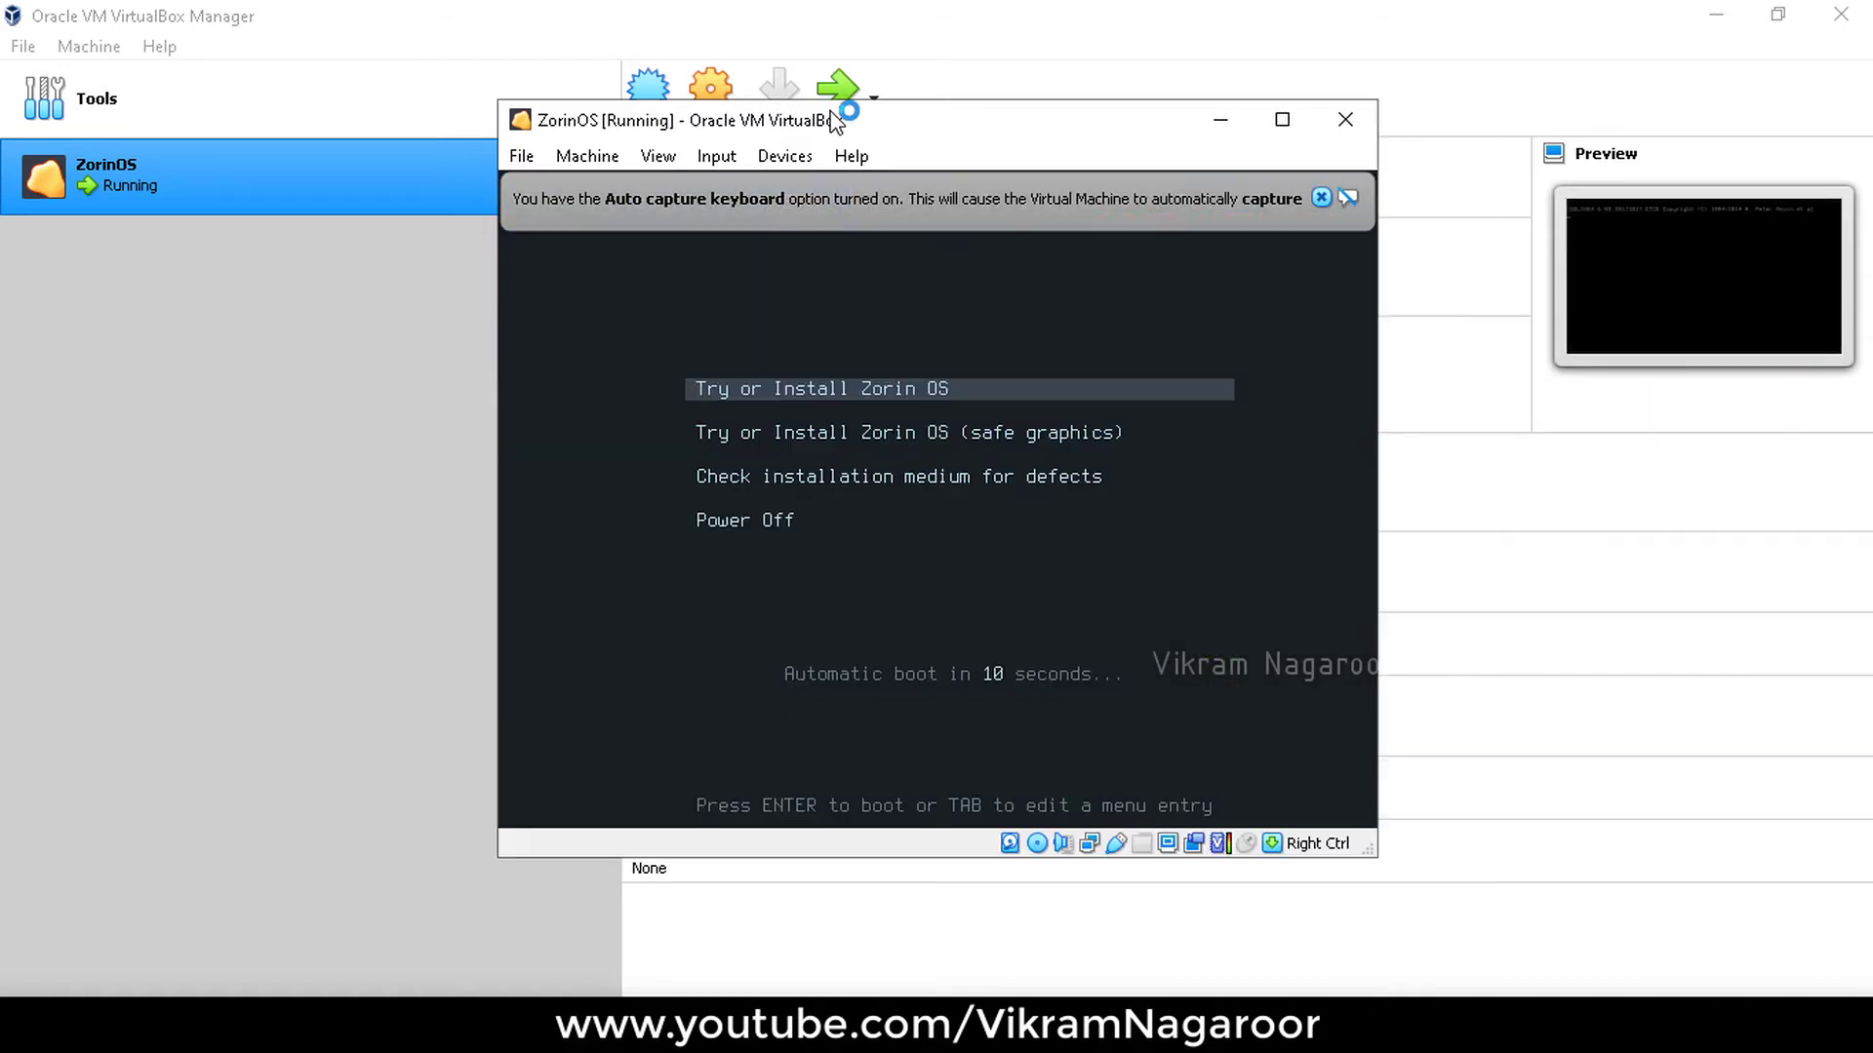
Boot Zorin OS from the safe graphics GRUB entry.
key("Down")
key("Up")
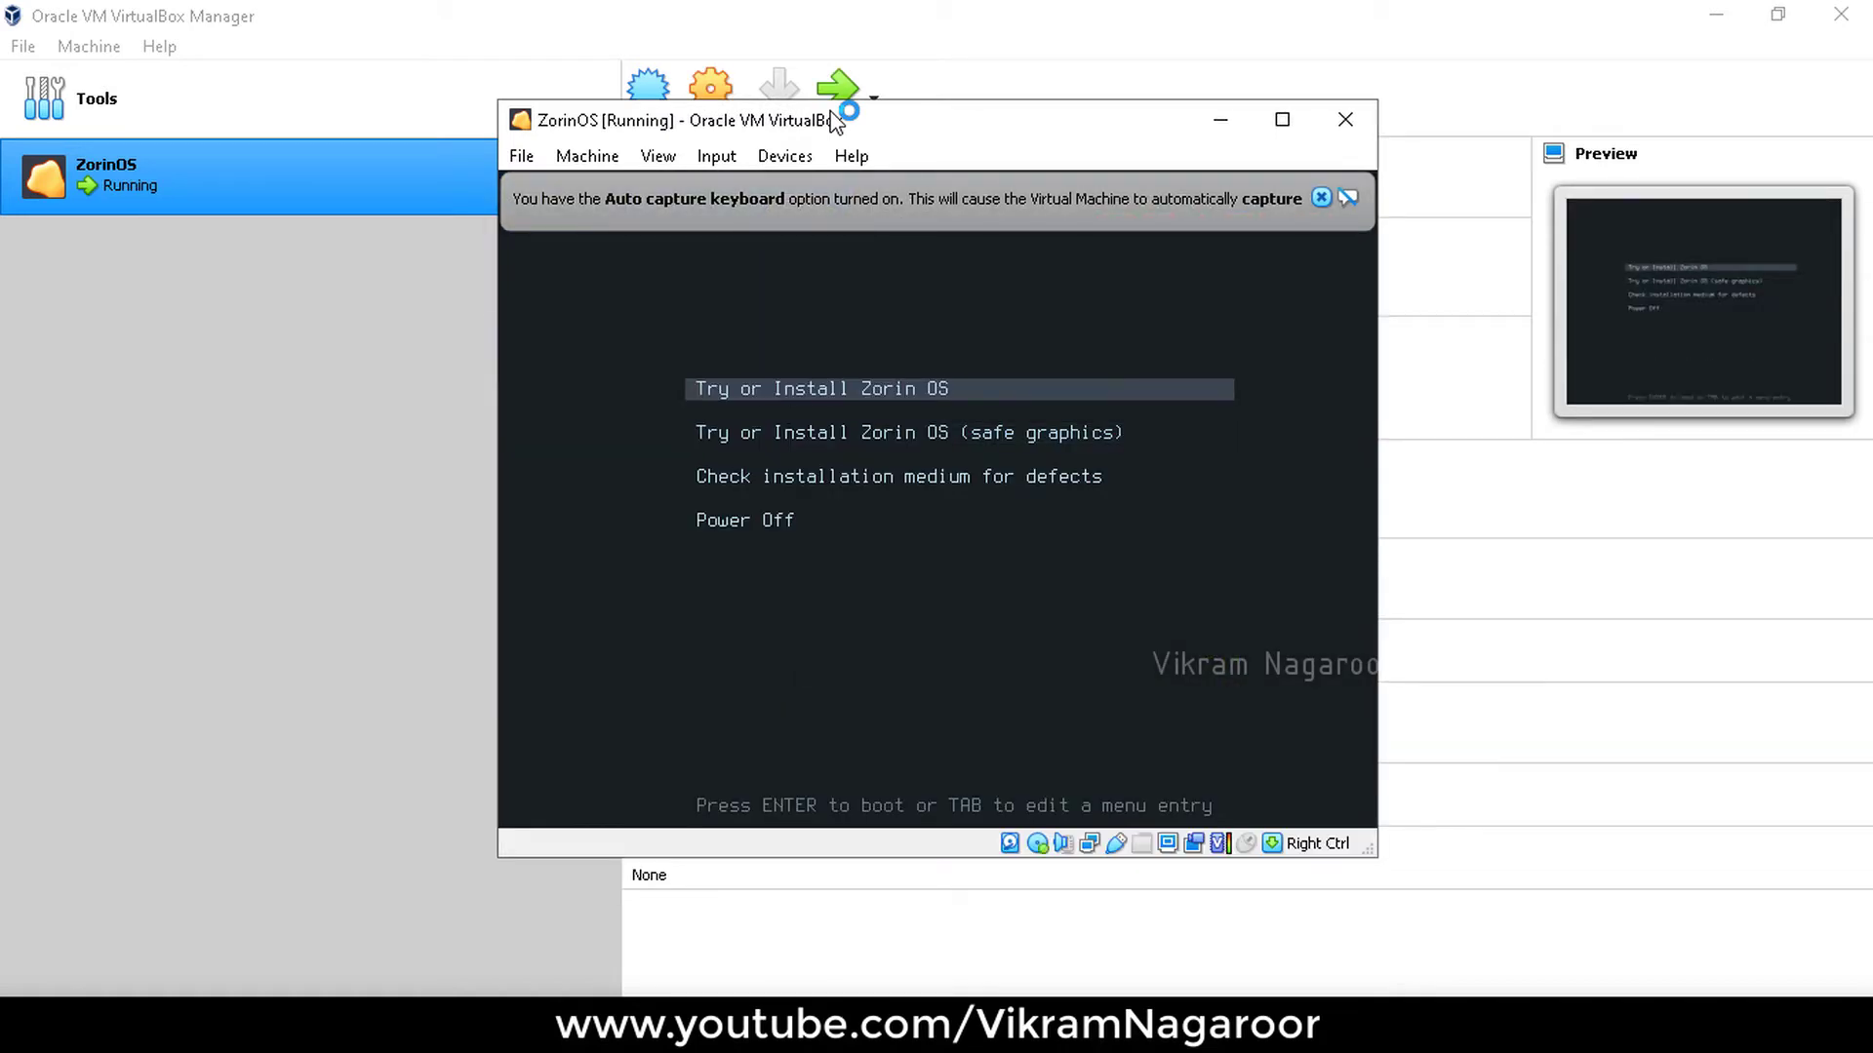
key("Down")
key("Return")
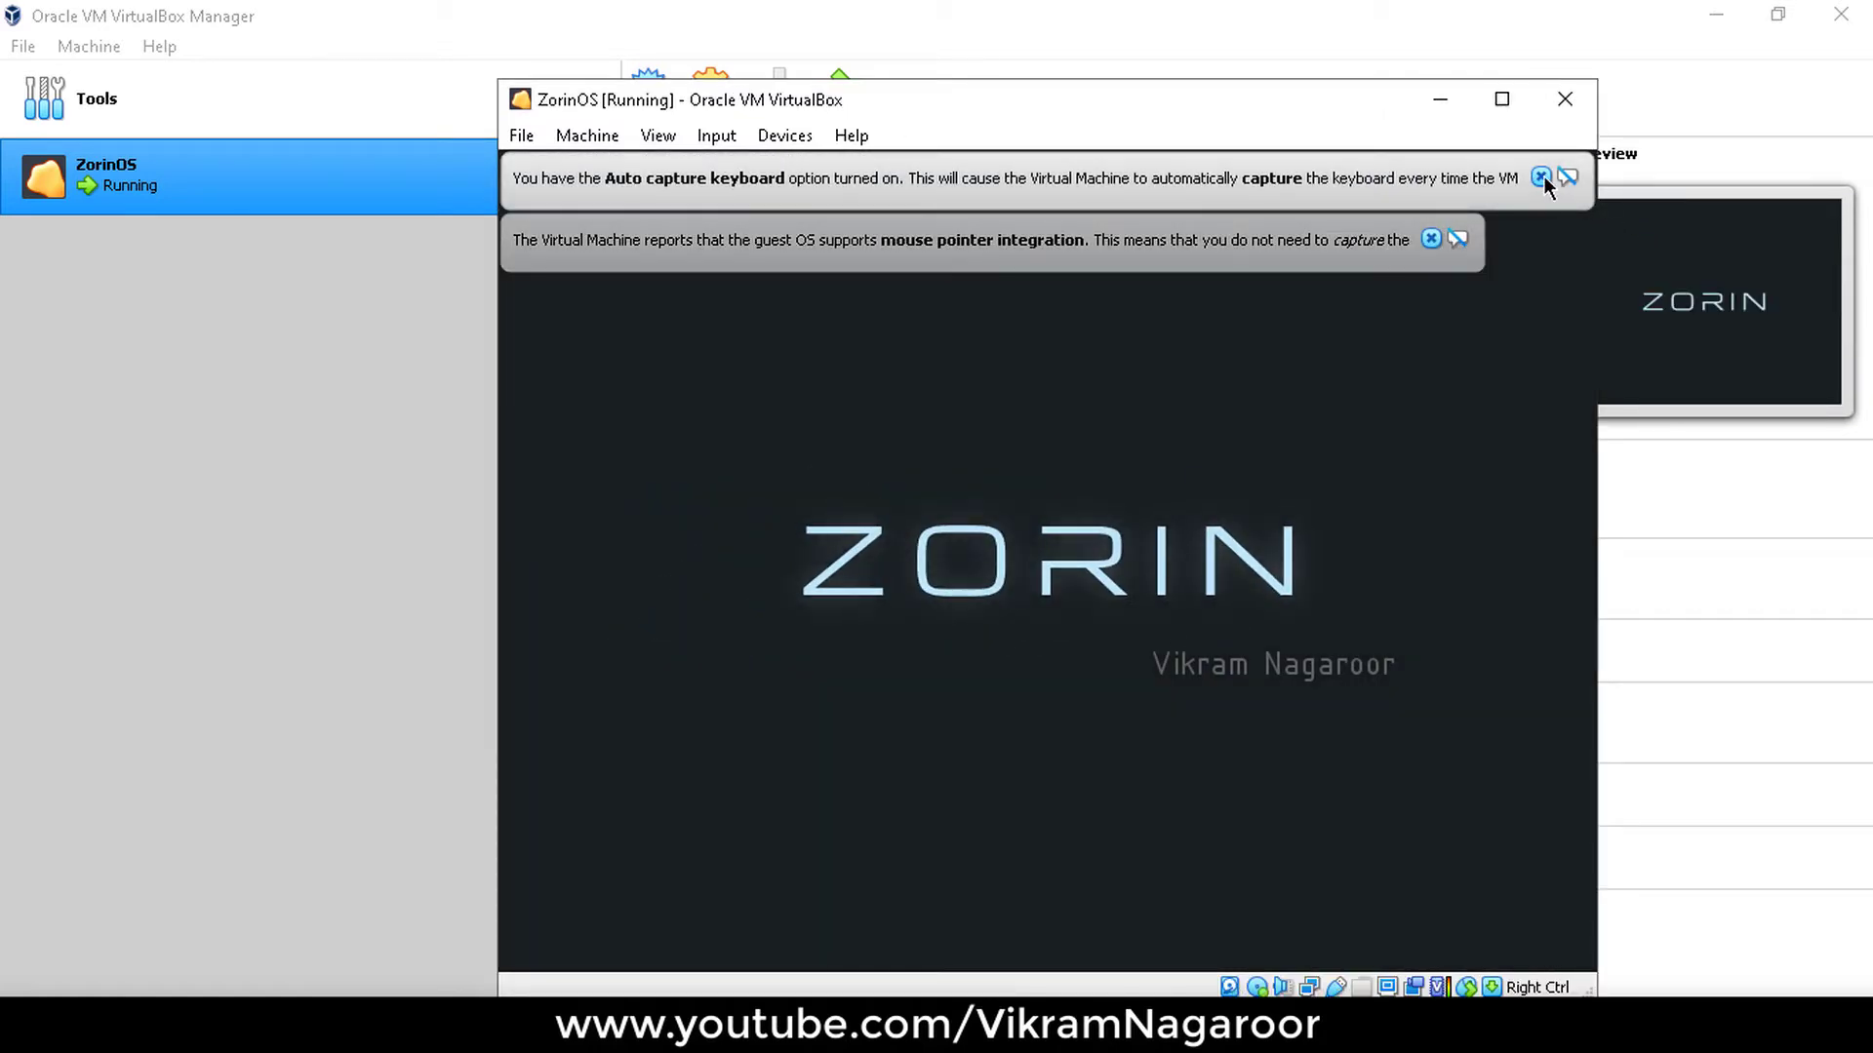
Dismiss the keyboard and pointer notices and maximize the VM window.
left_click(1541, 176)
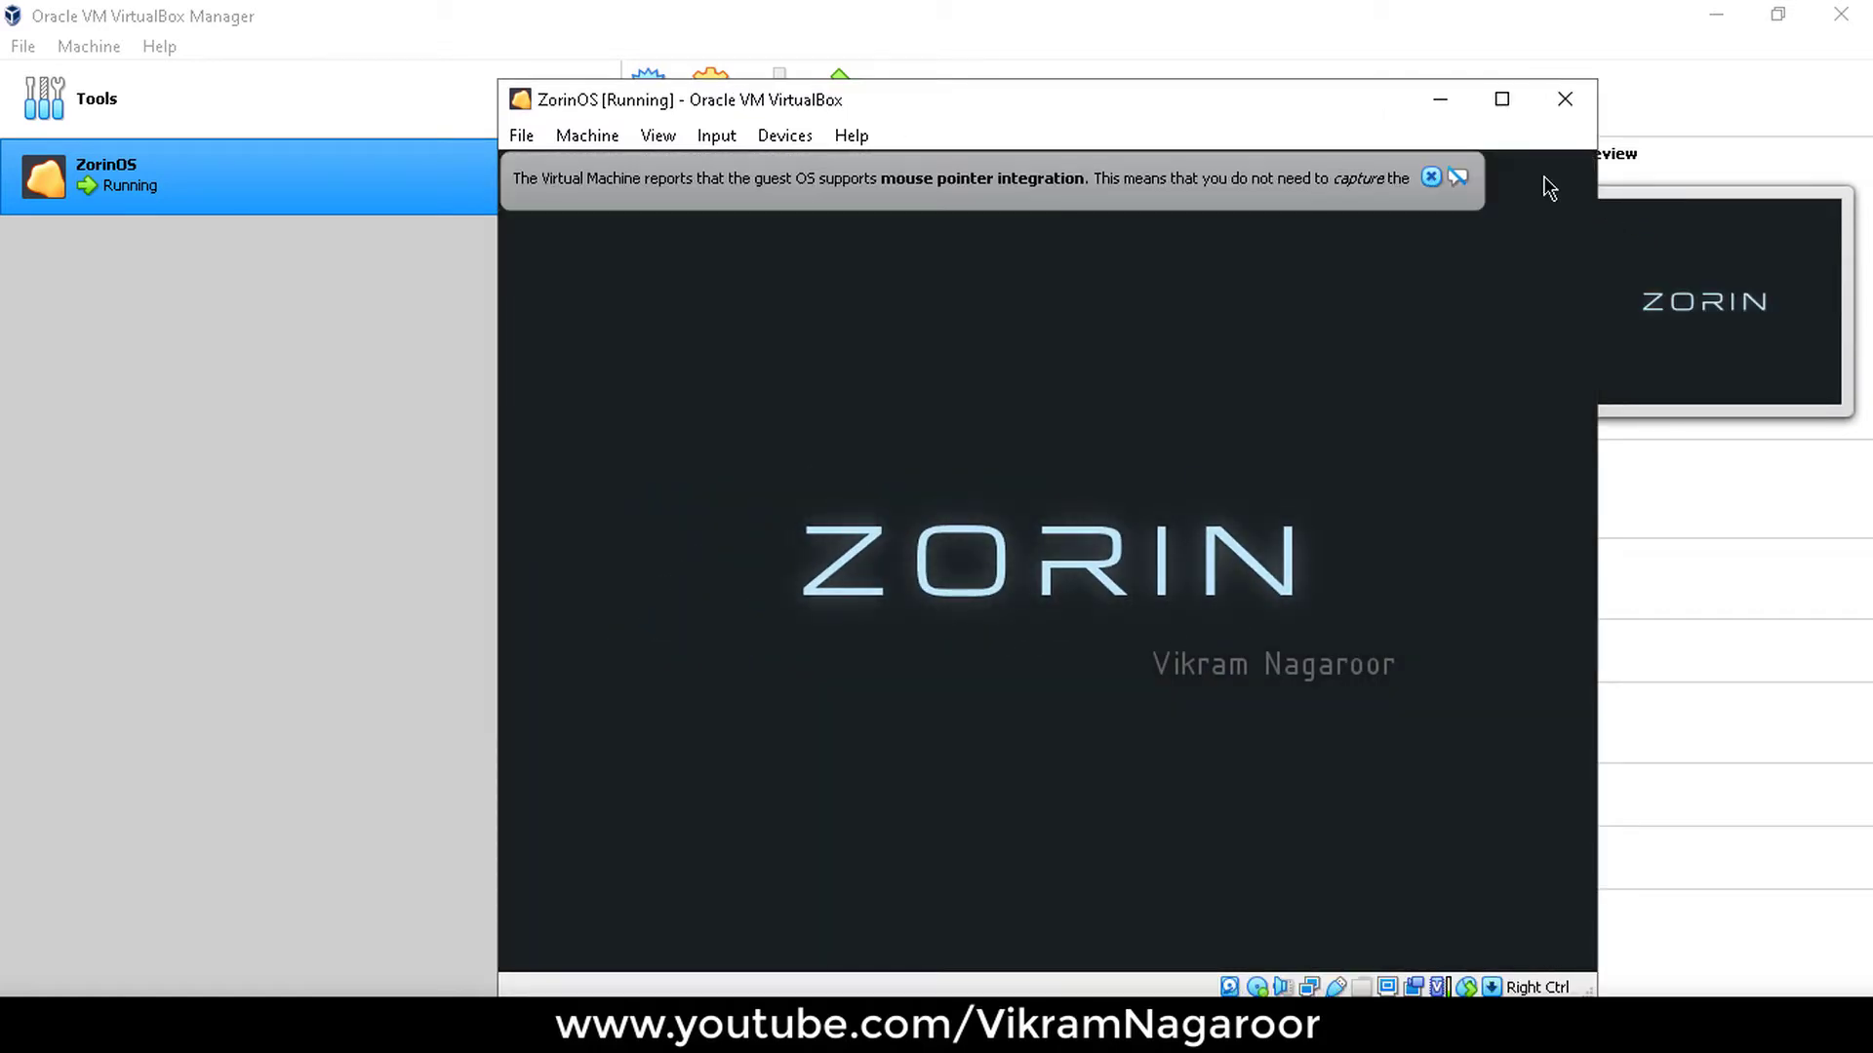
left_click(1430, 178)
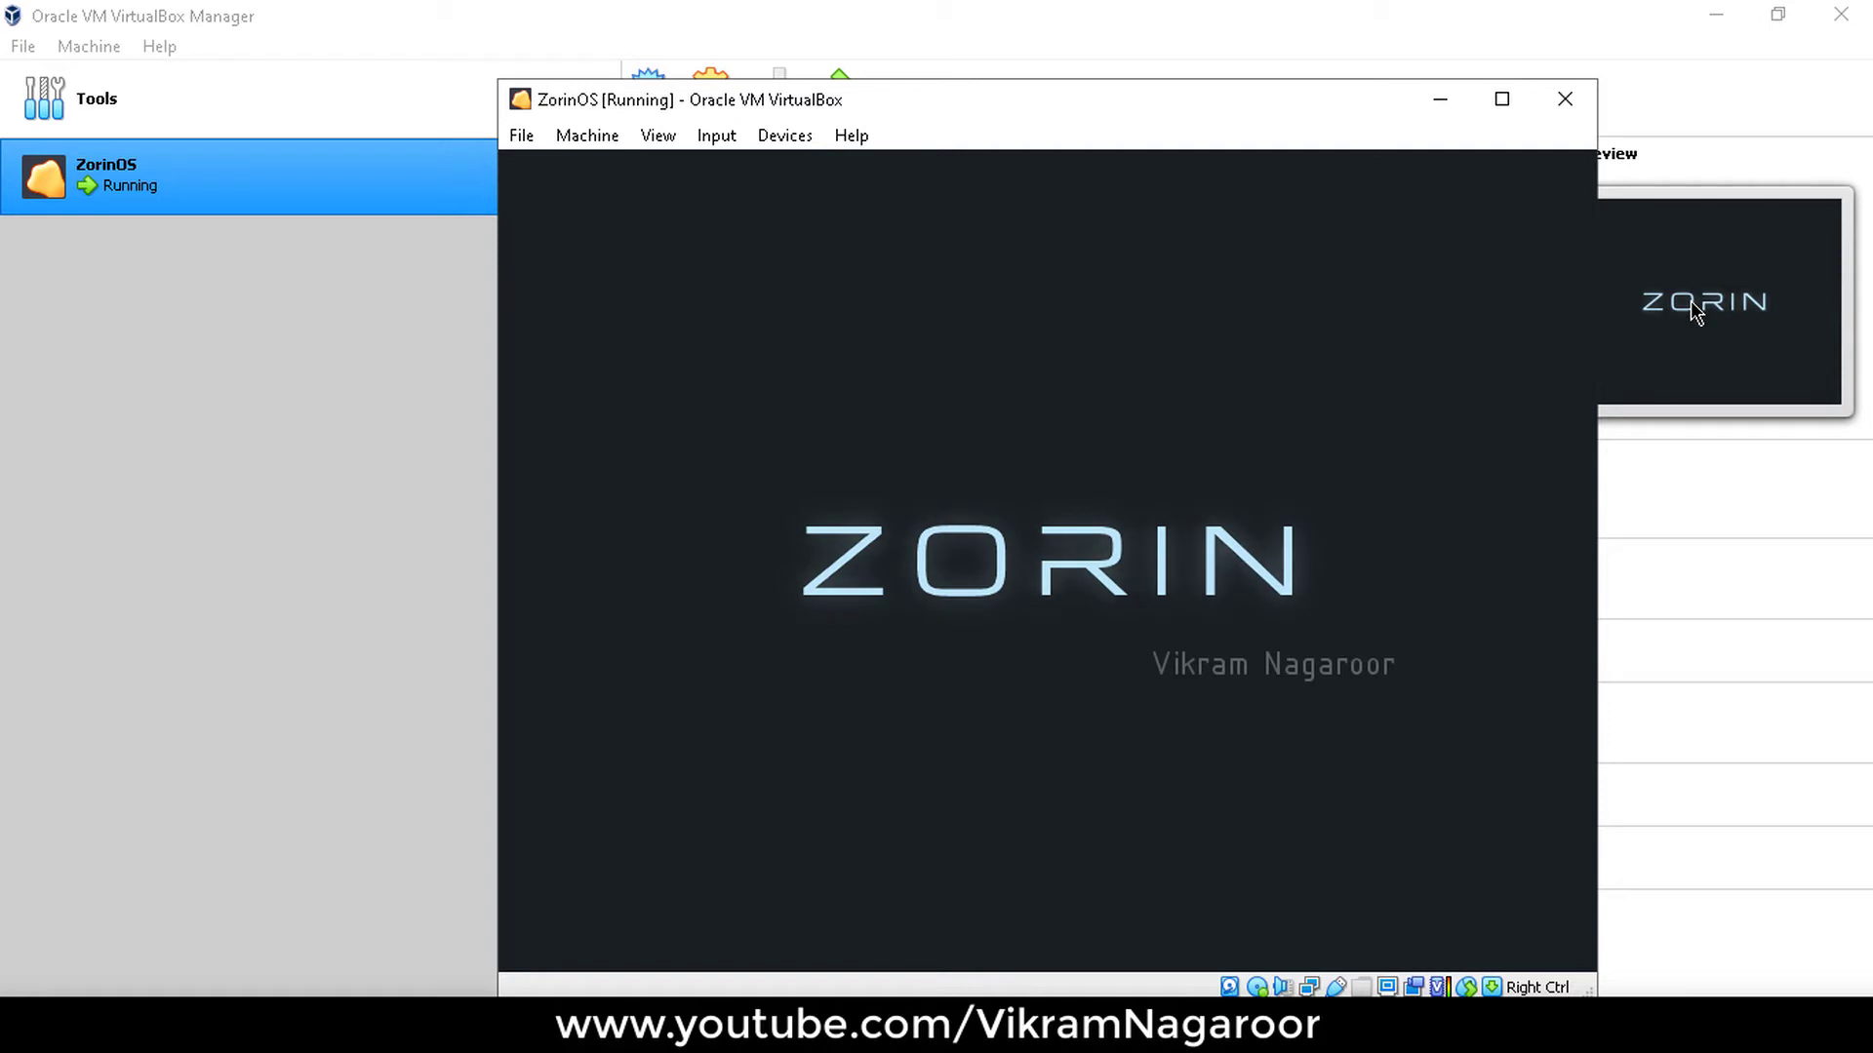
left_click(1502, 99)
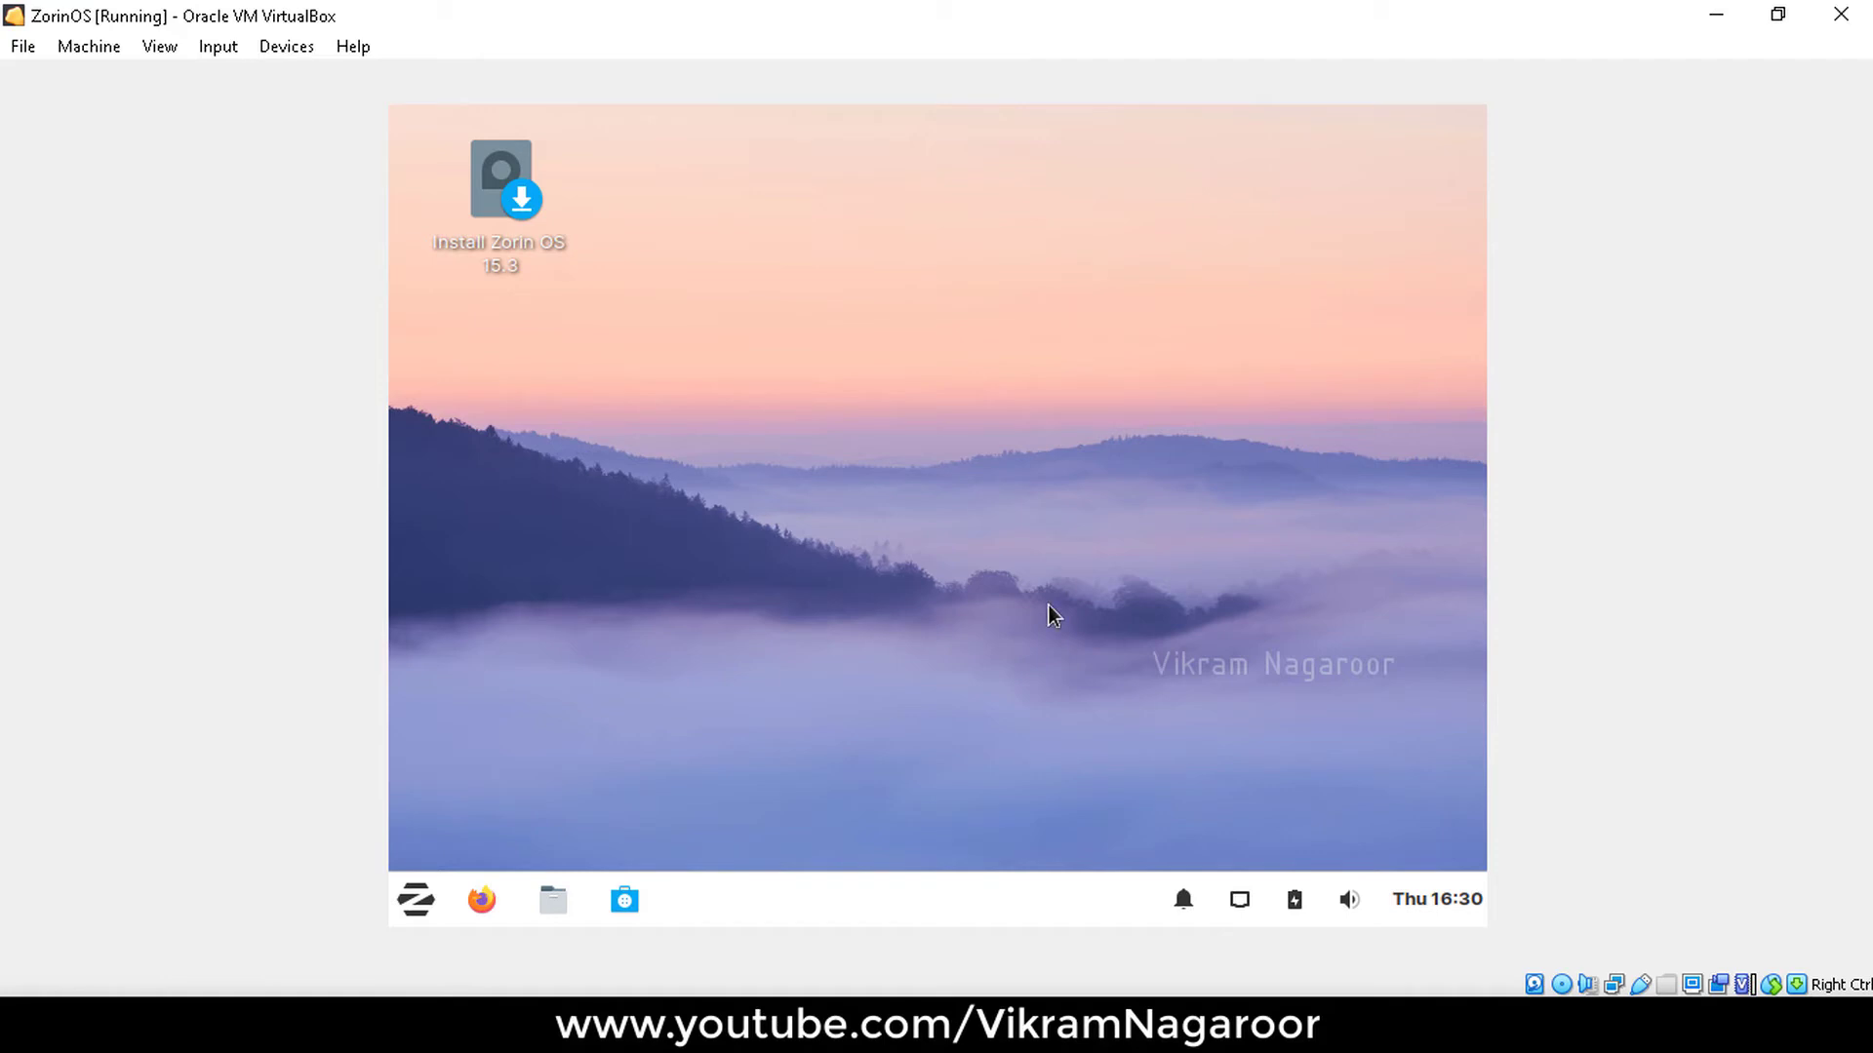
left_click(421, 896)
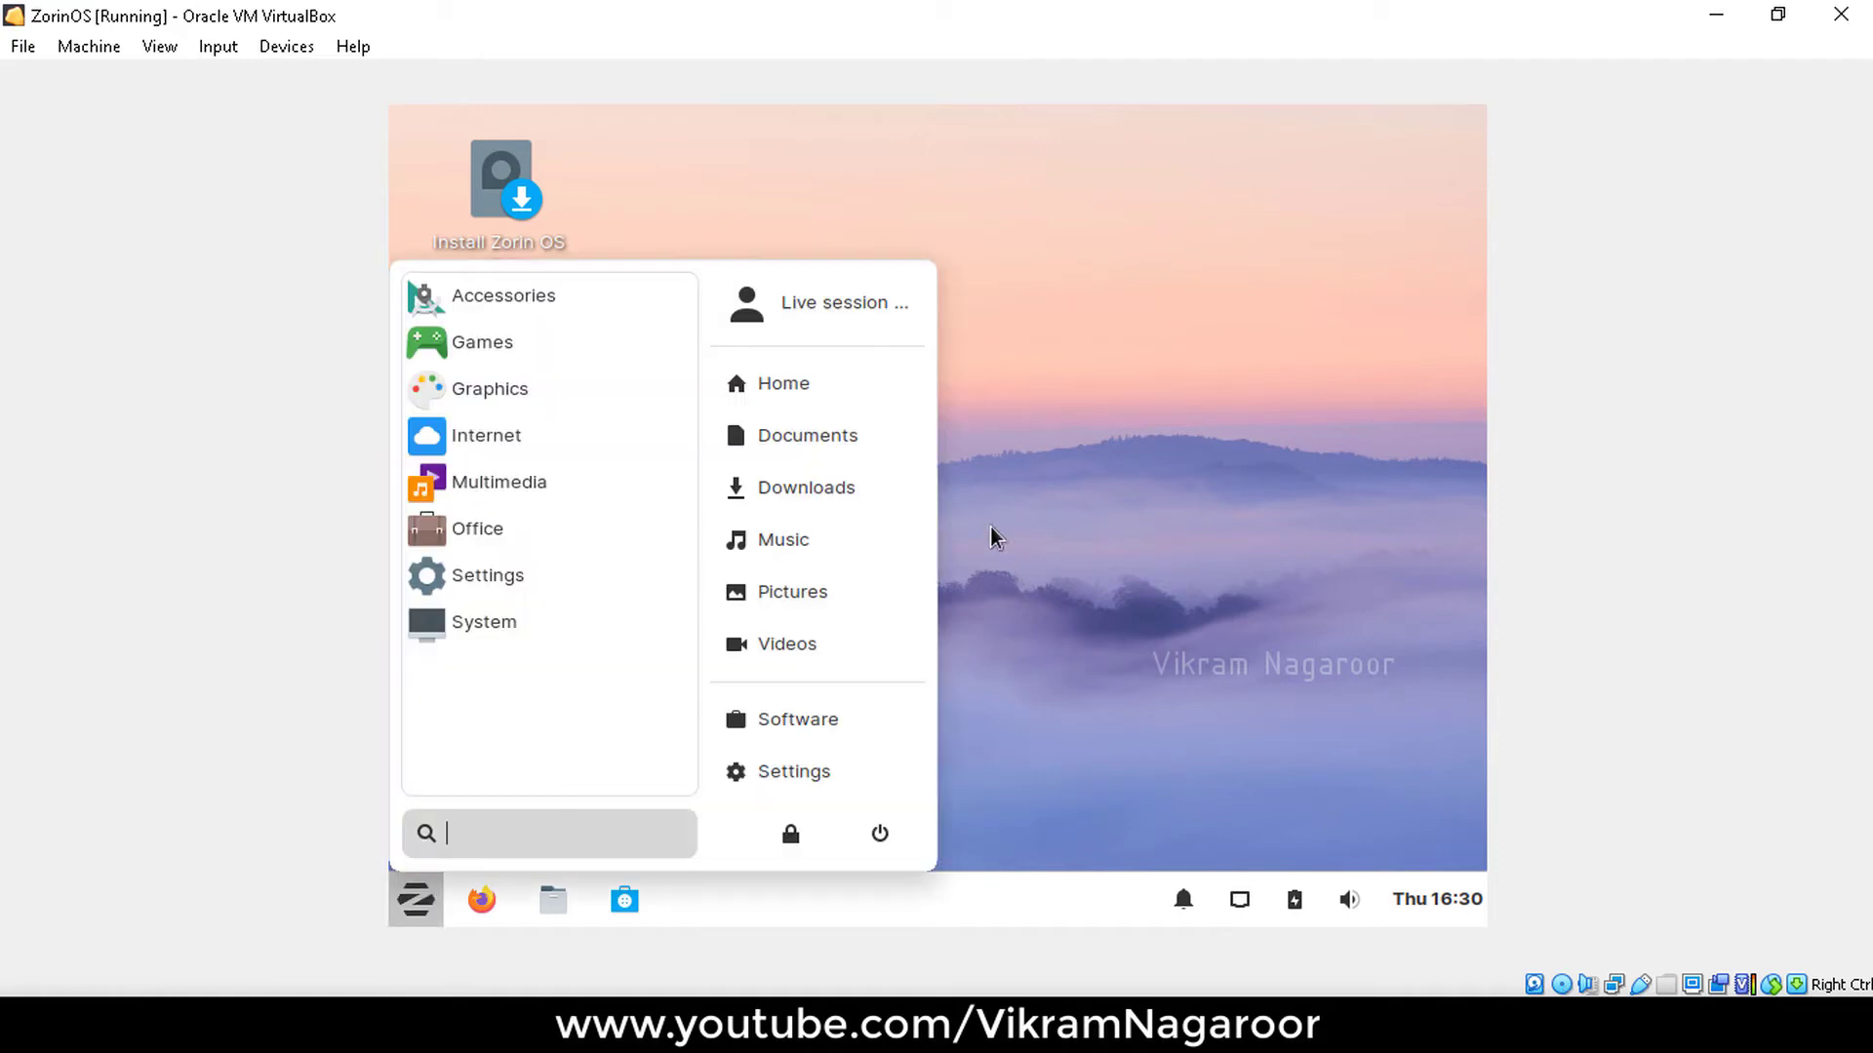
Run Install Zorin OS 15.3 with English defaults and Erase disk and install.
left_click(1200, 542)
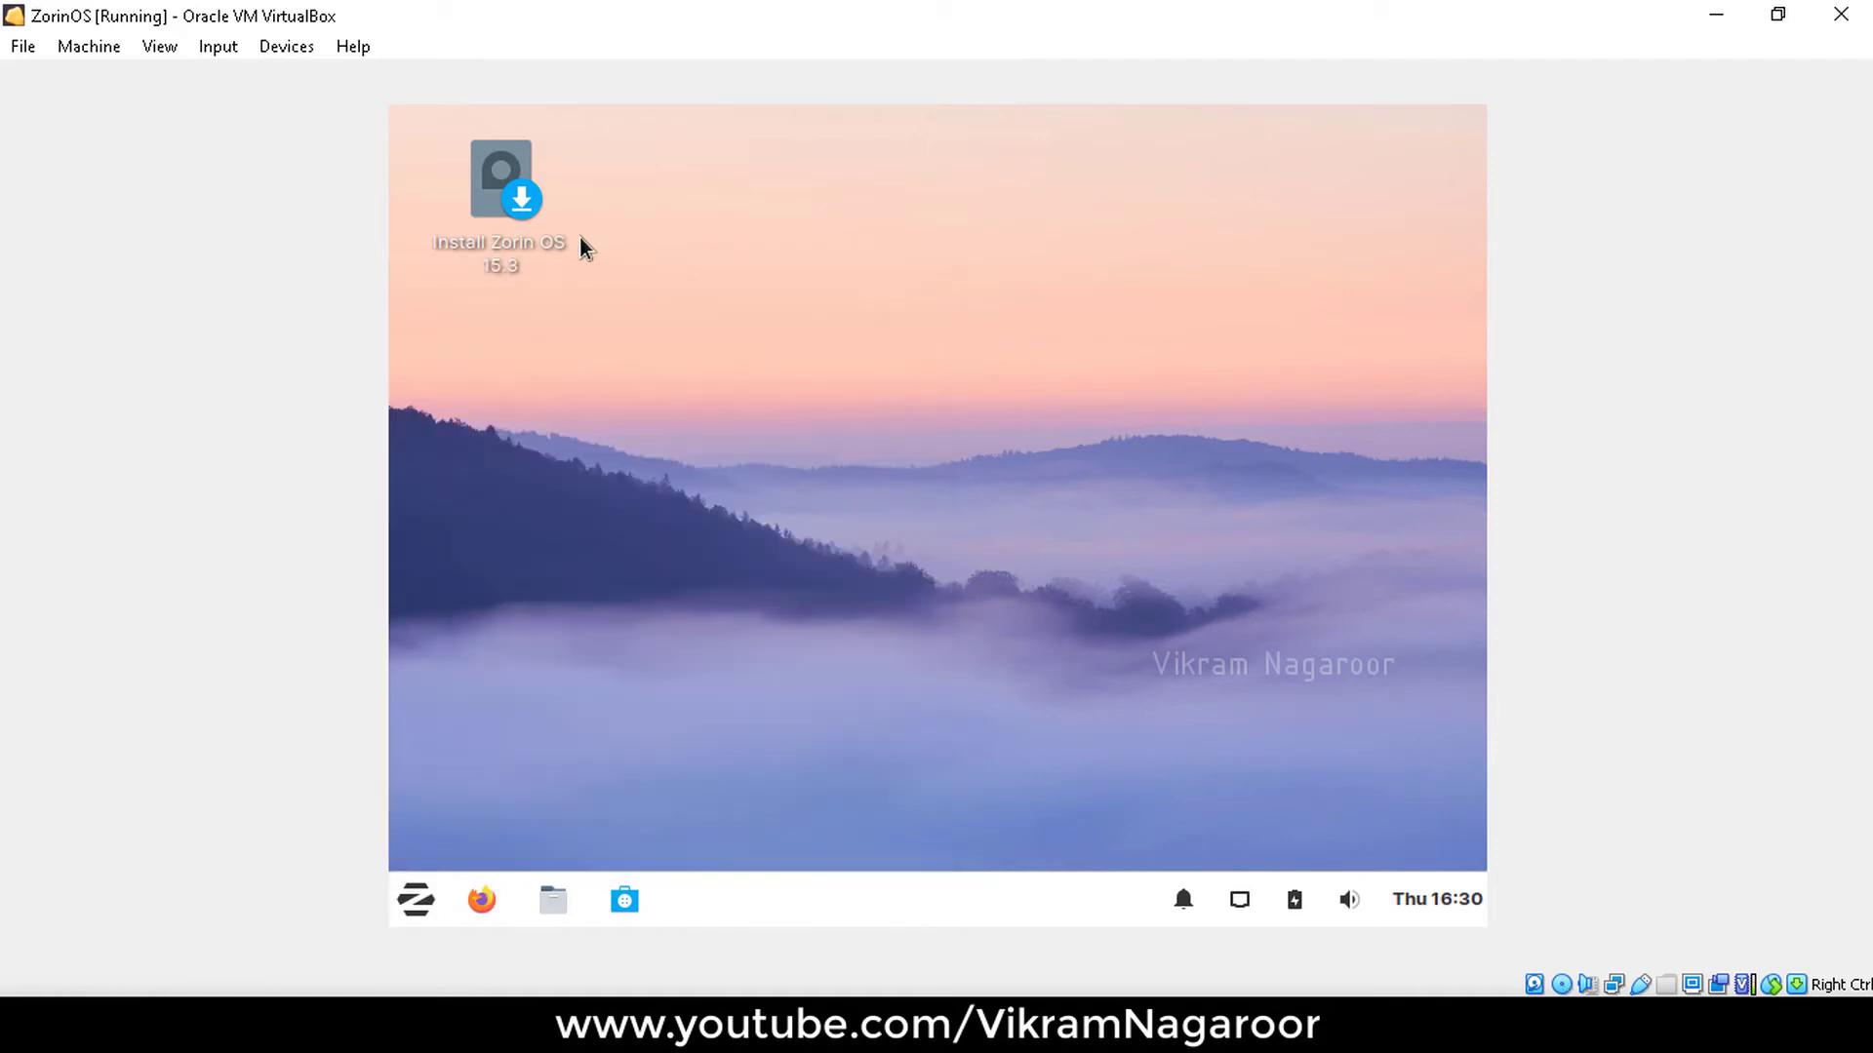
double_click(540, 215)
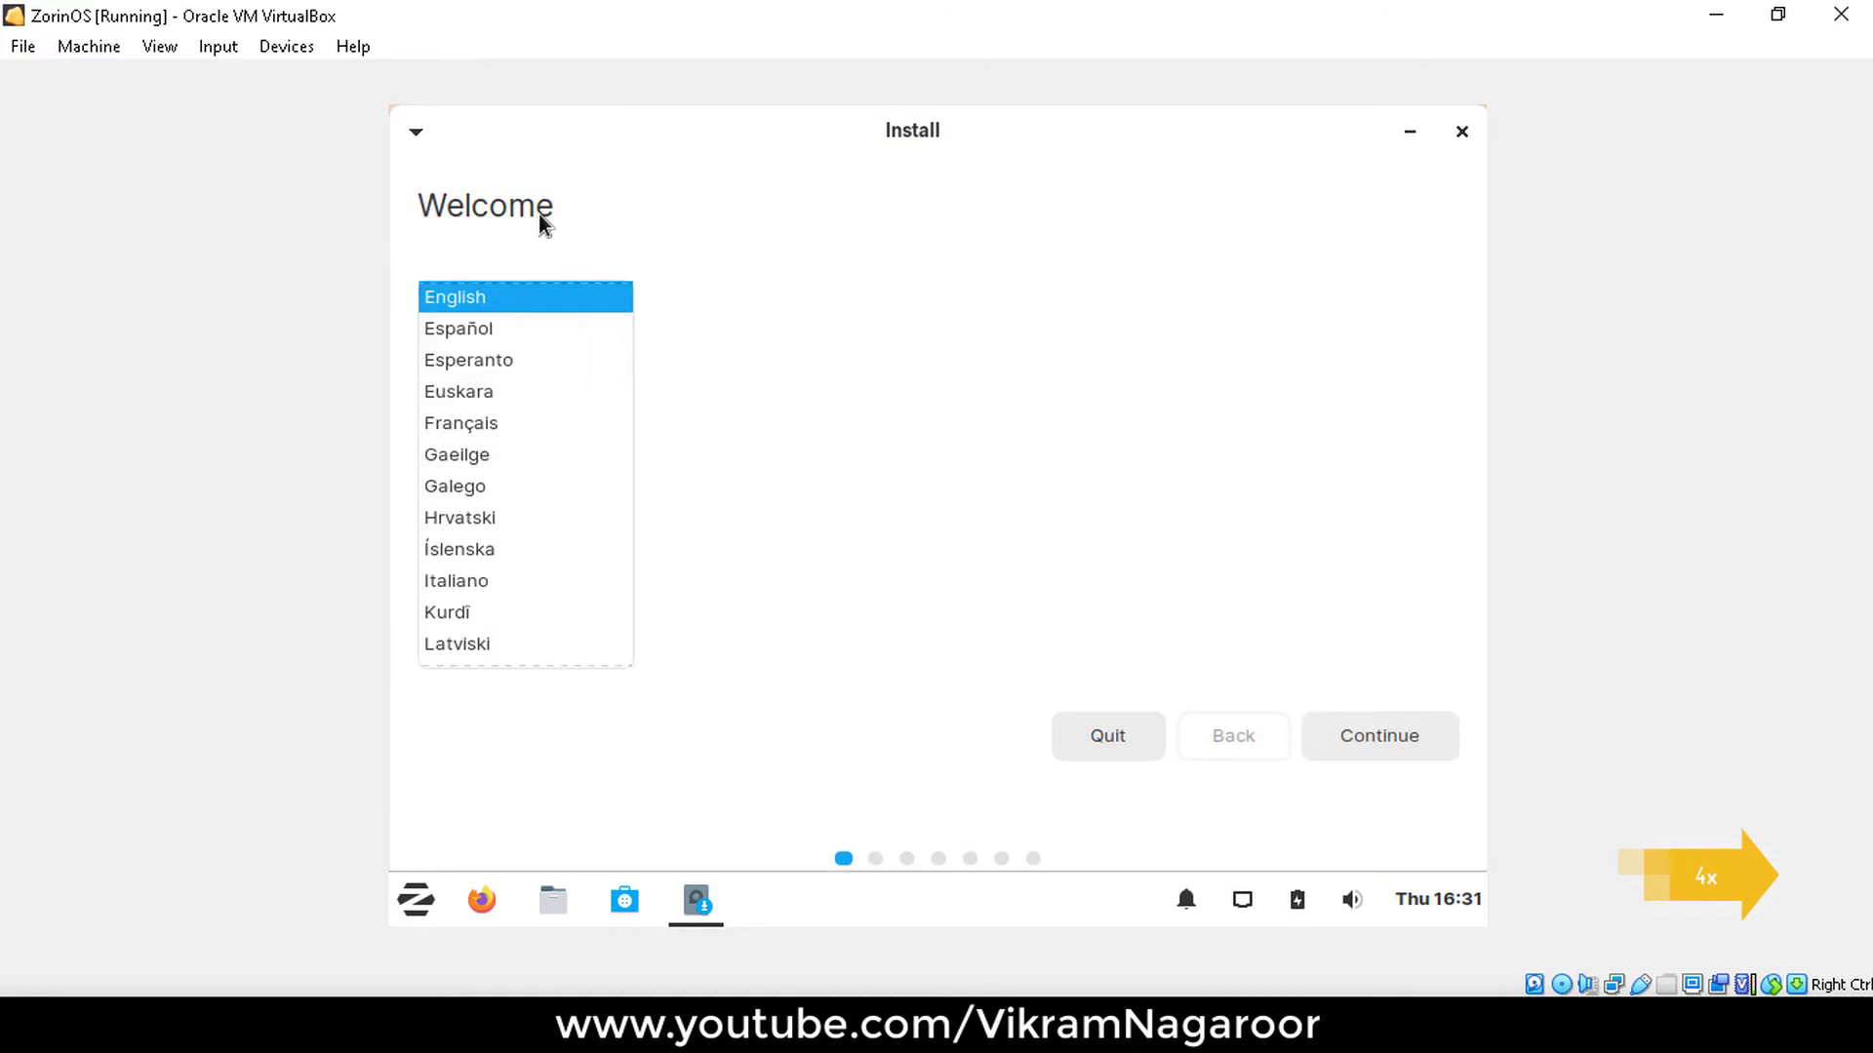
left_click(1383, 736)
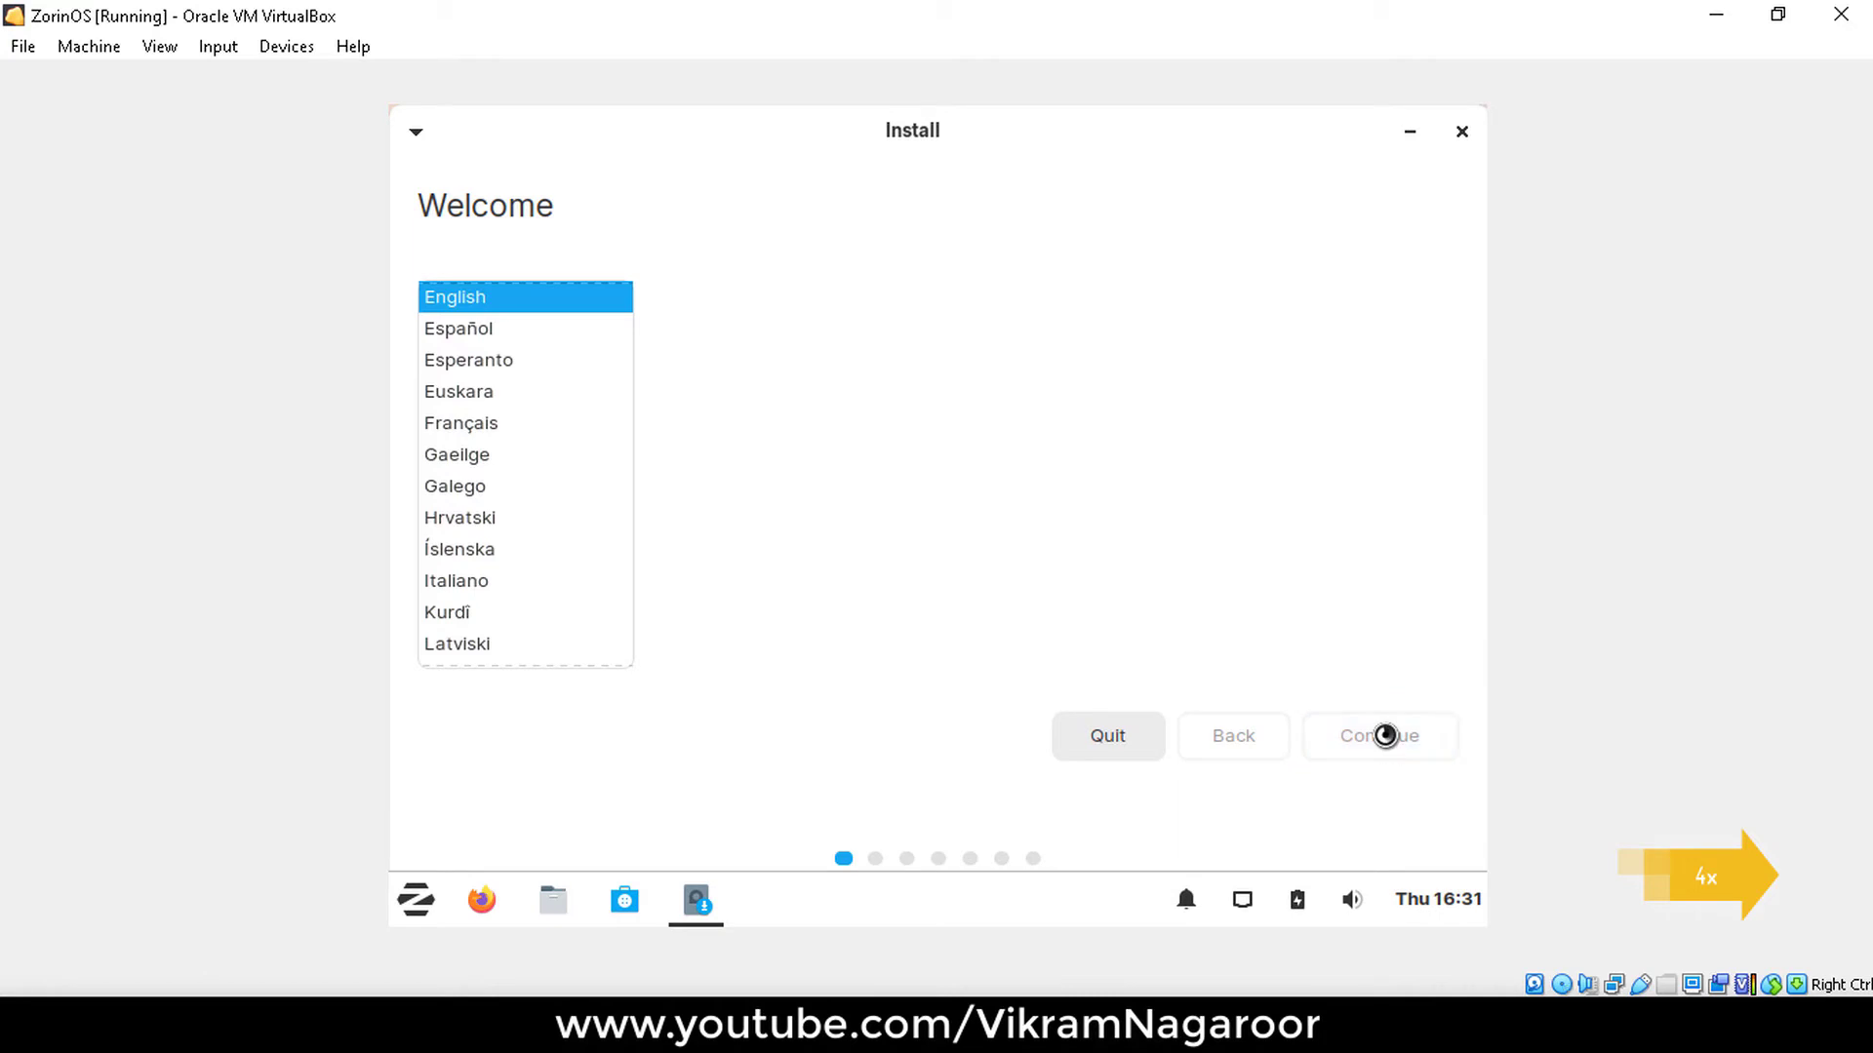
left_click(1384, 736)
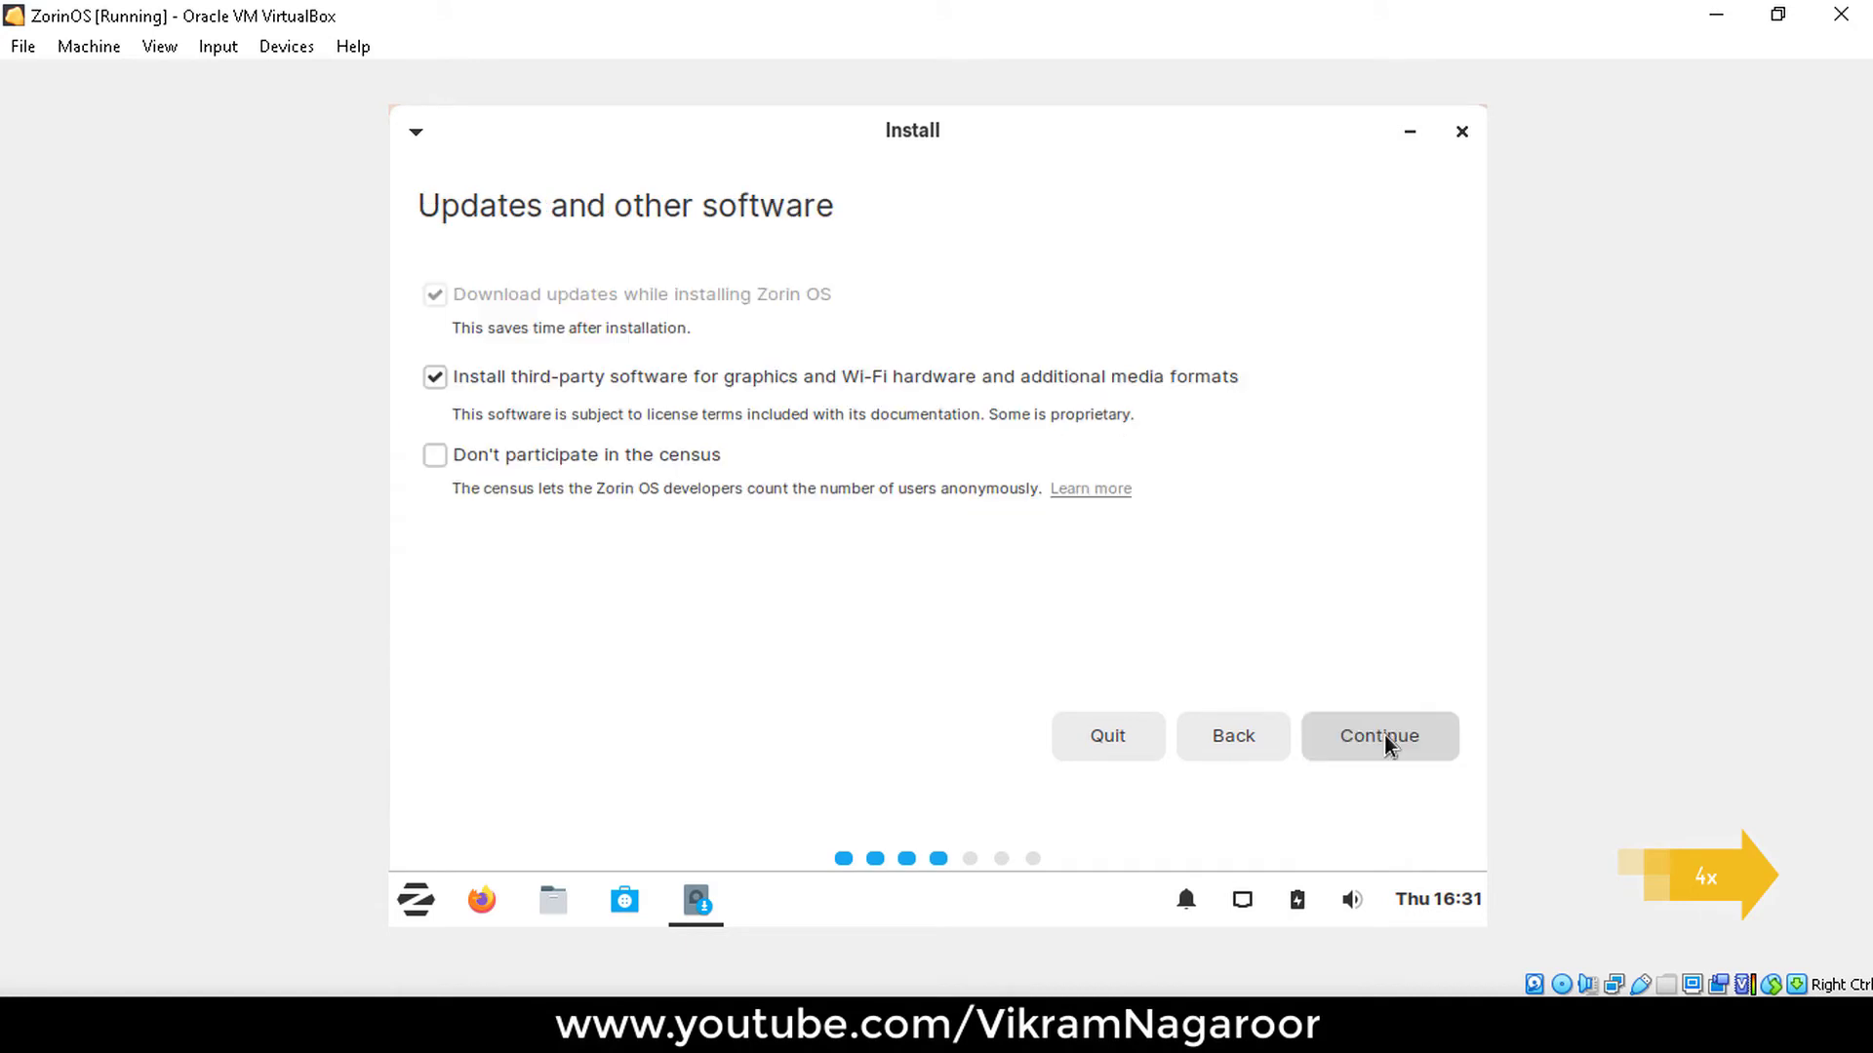
left_click(1384, 735)
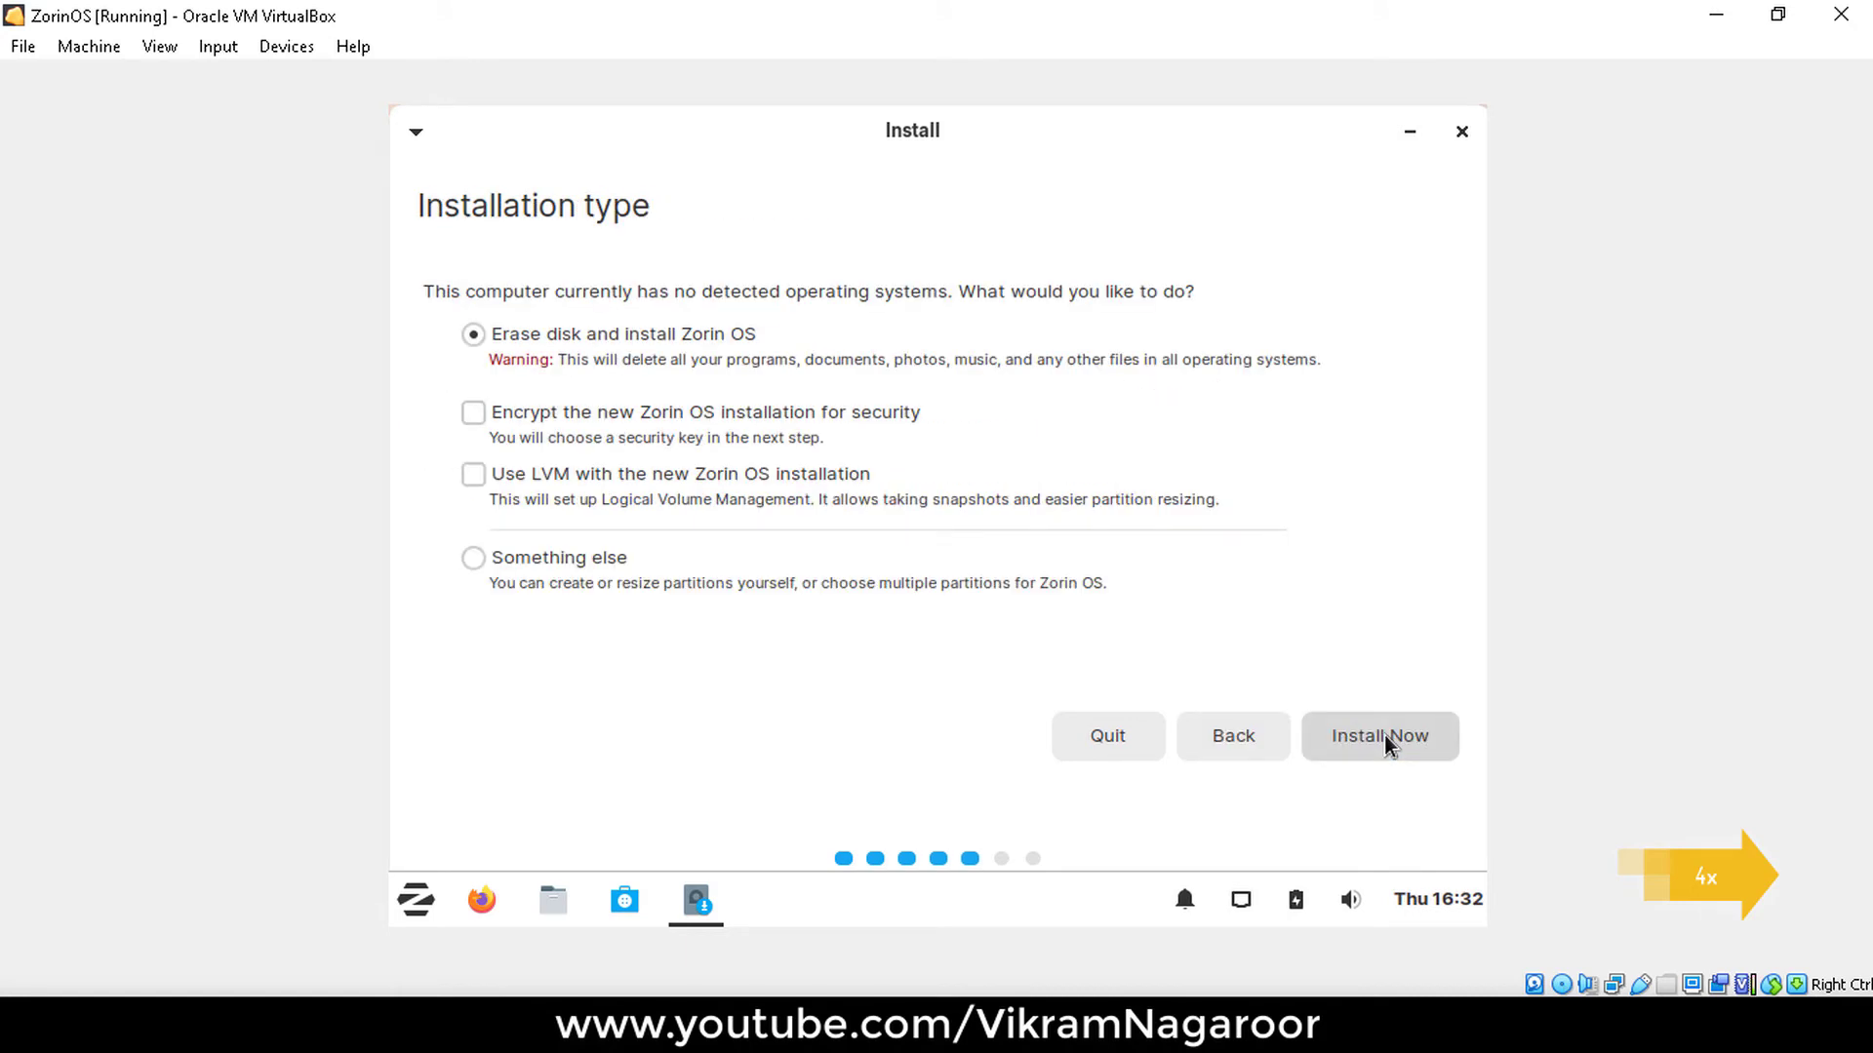
left_click(1384, 736)
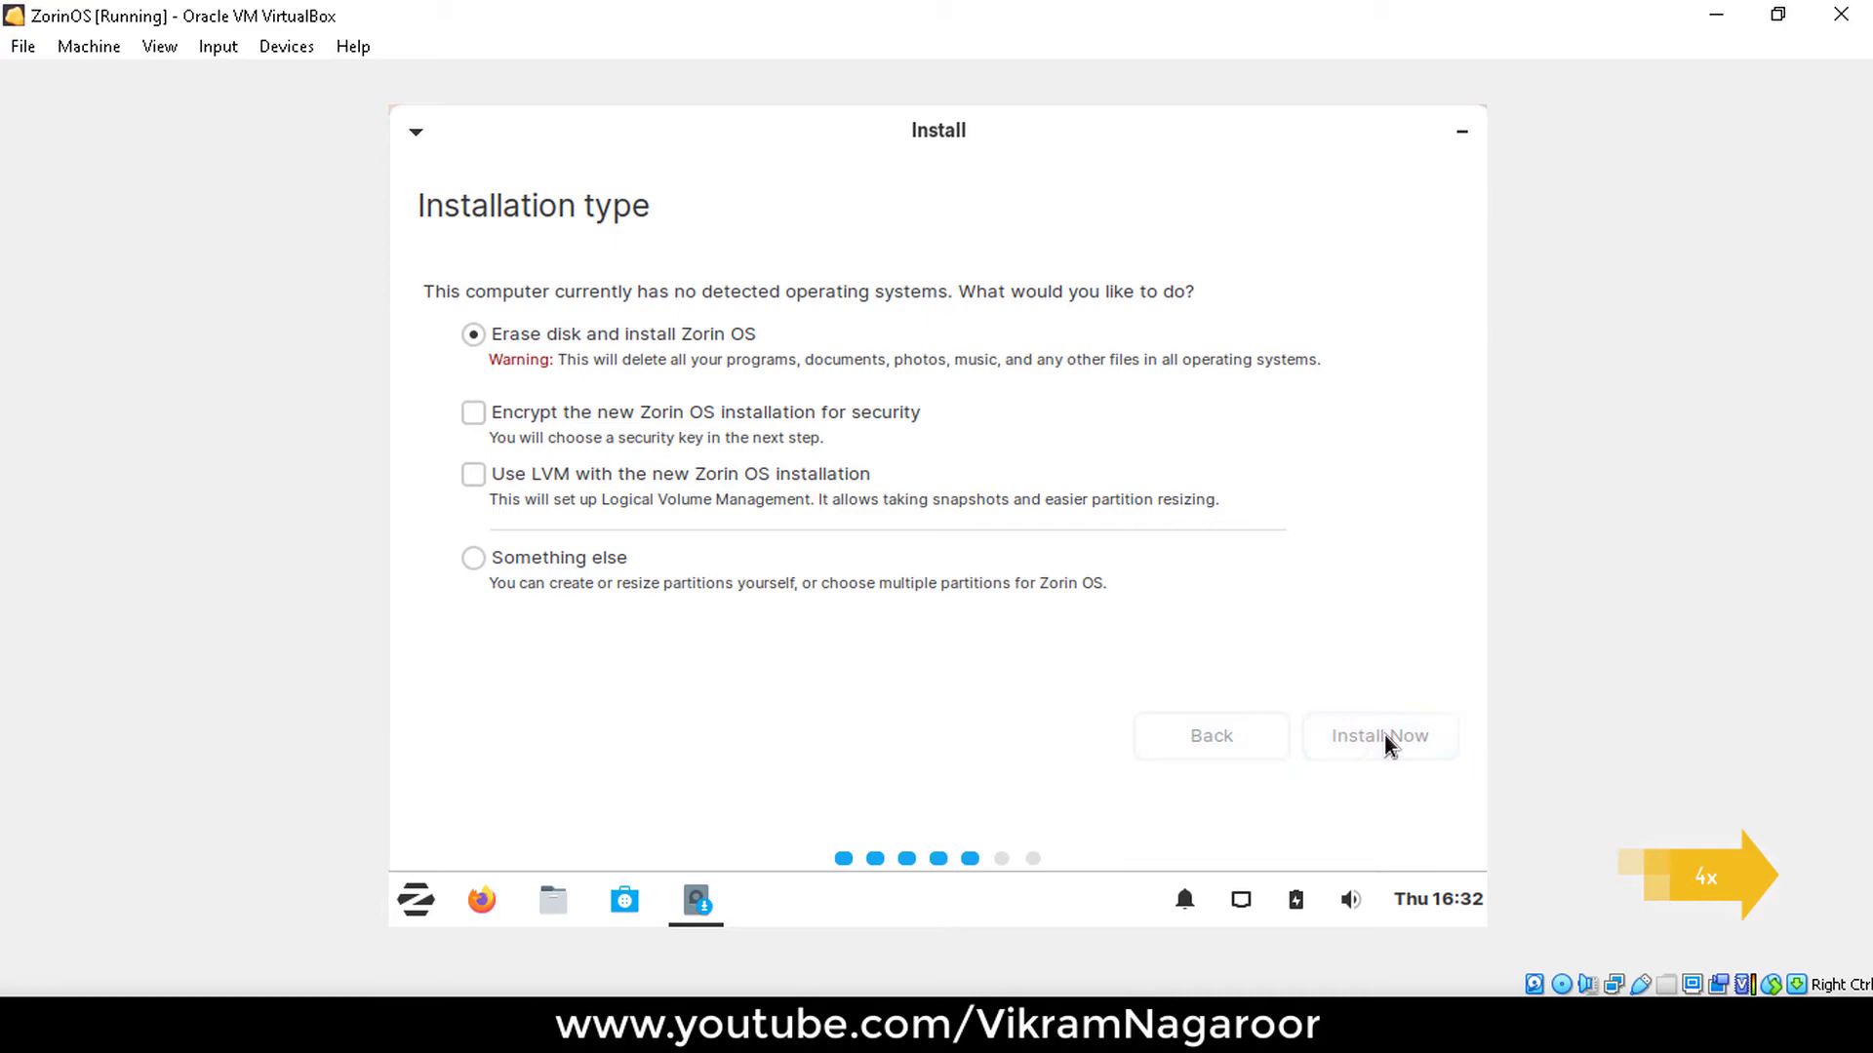
left_click(1391, 701)
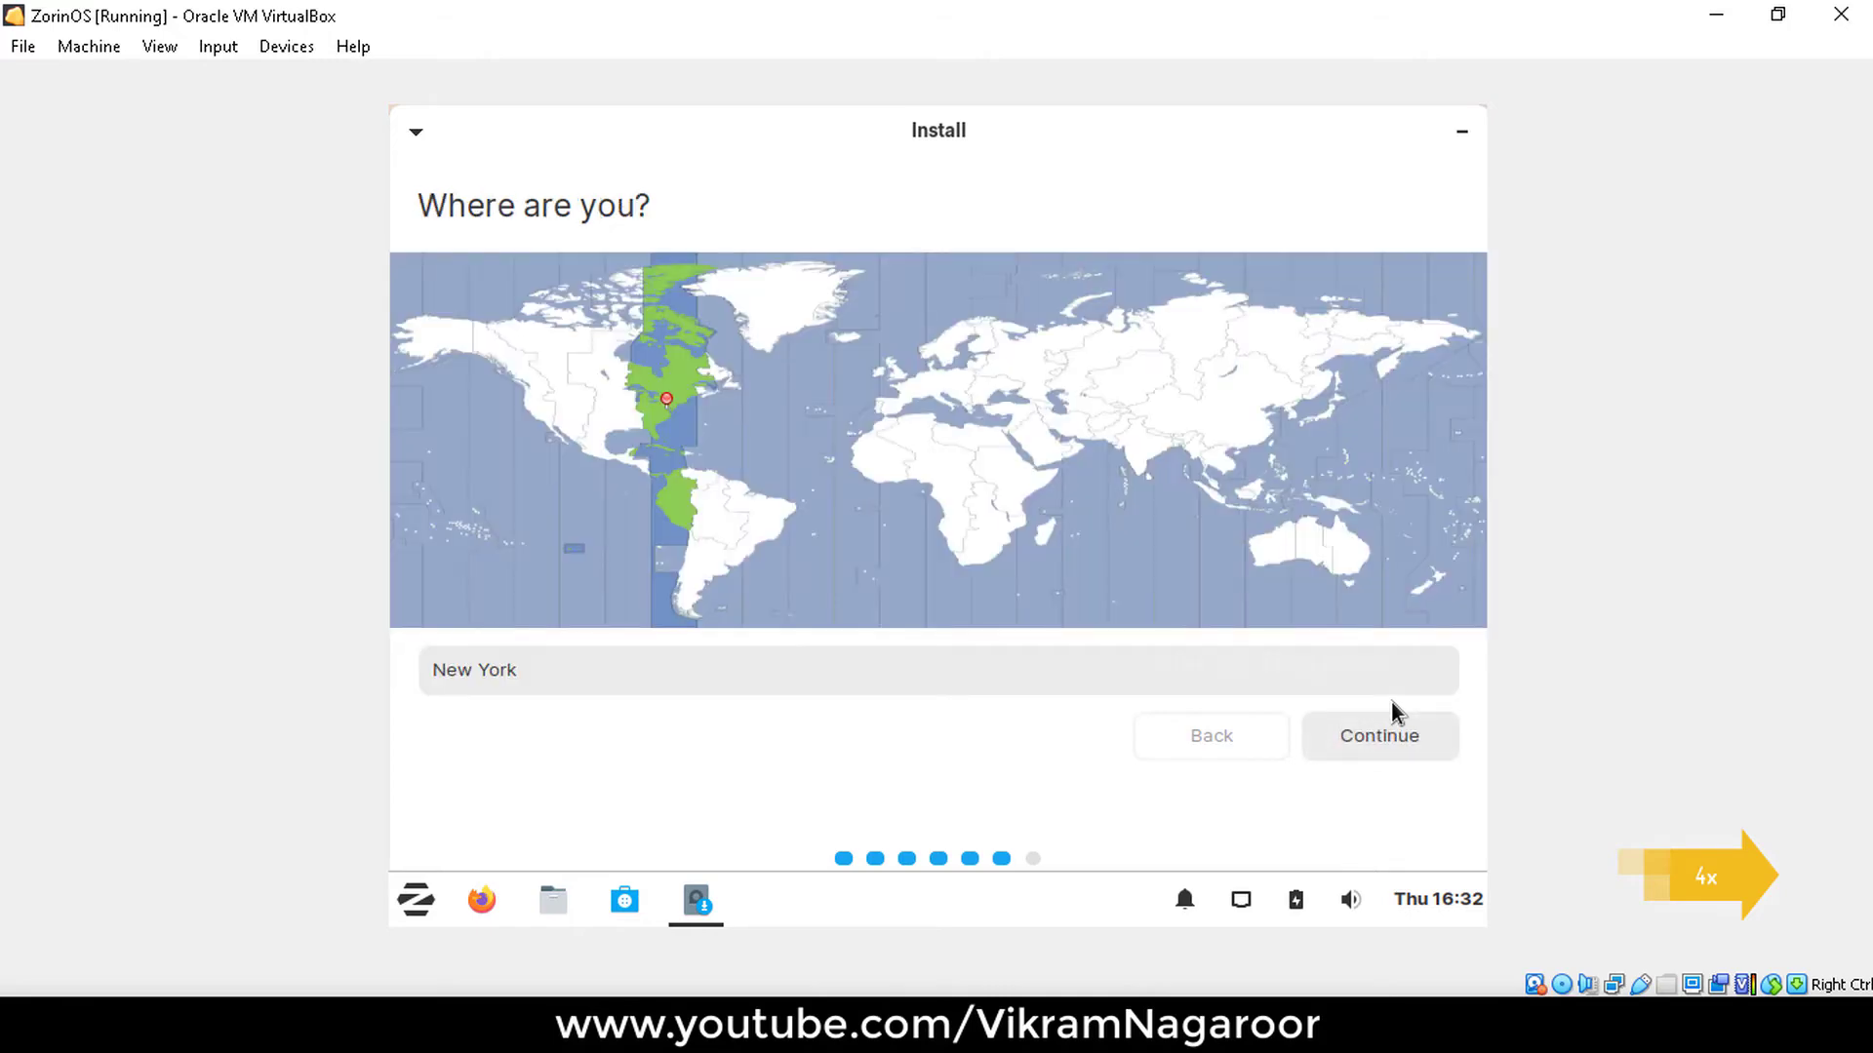
Change the location from New York to India Time.
left_click(931, 688)
key("BackSpace")
key("BackSpace")
key("BackSpace")
key("BackSpace")
key("BackSpace")
key("BackSpace")
key("BackSpace")
key("BackSpace")
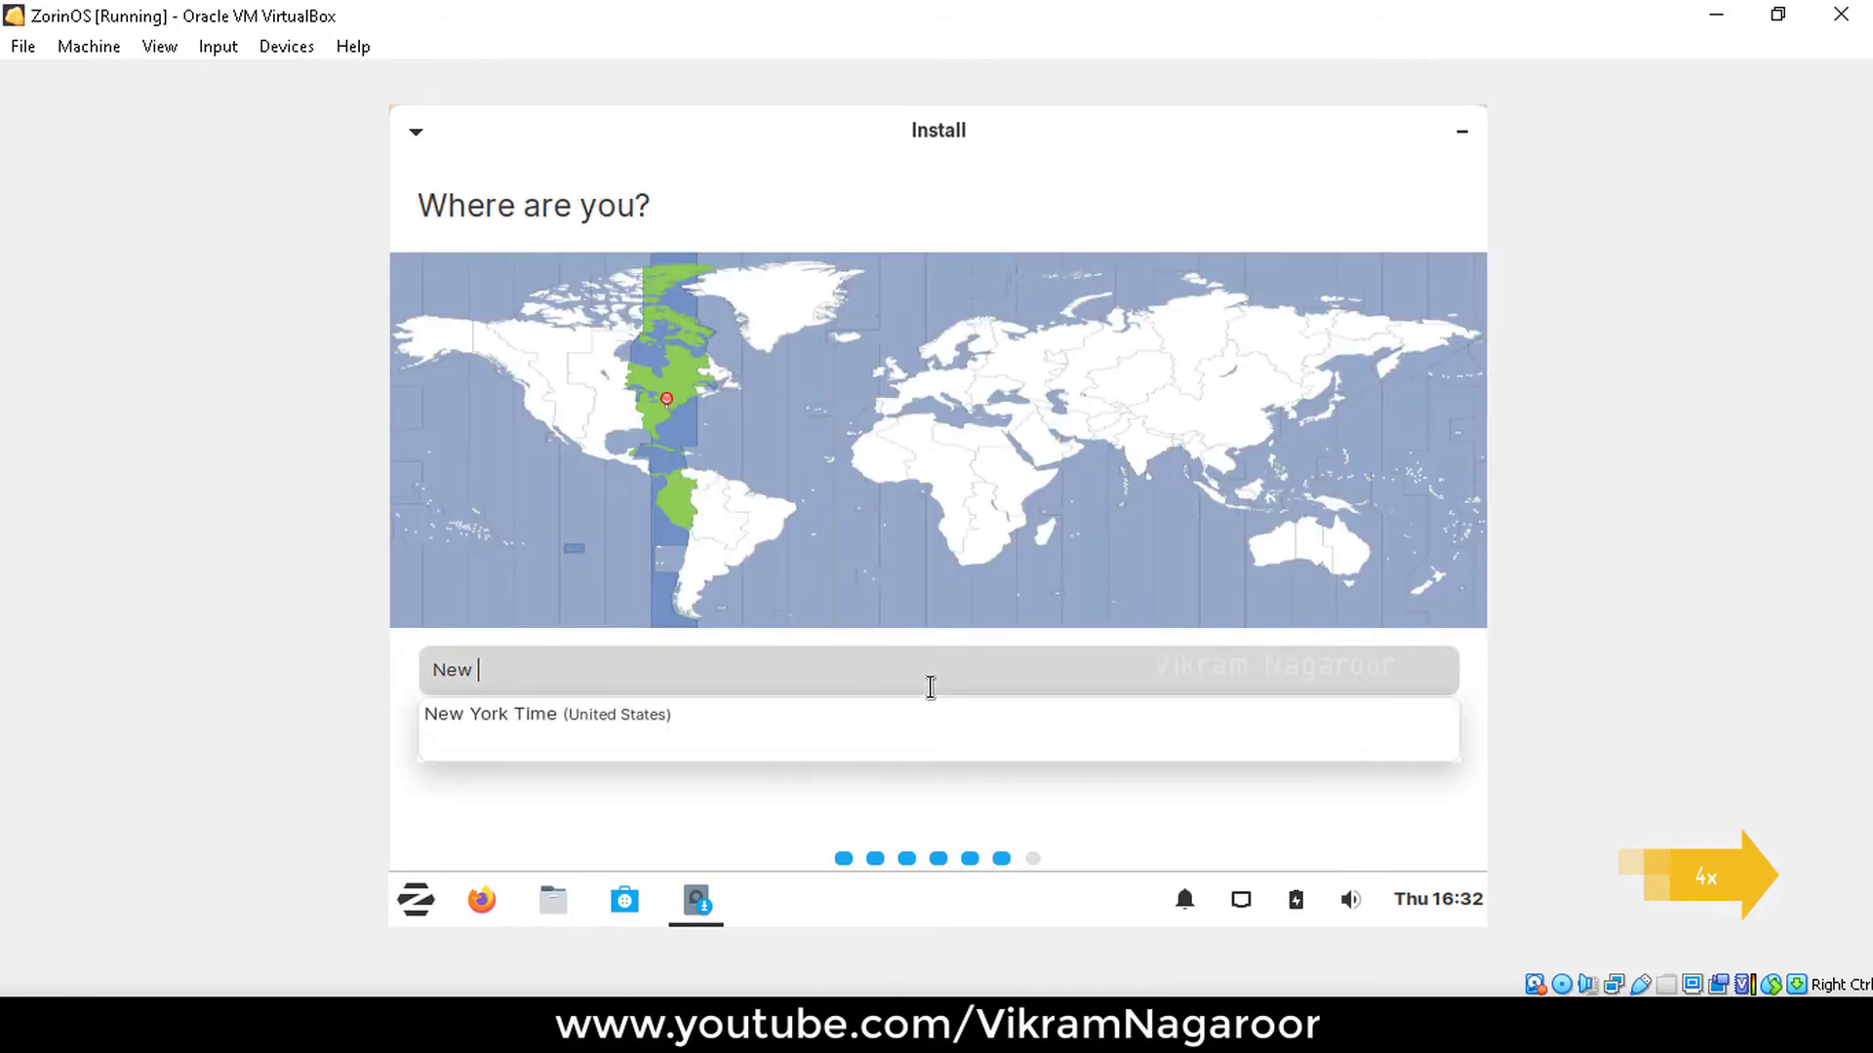
type("India")
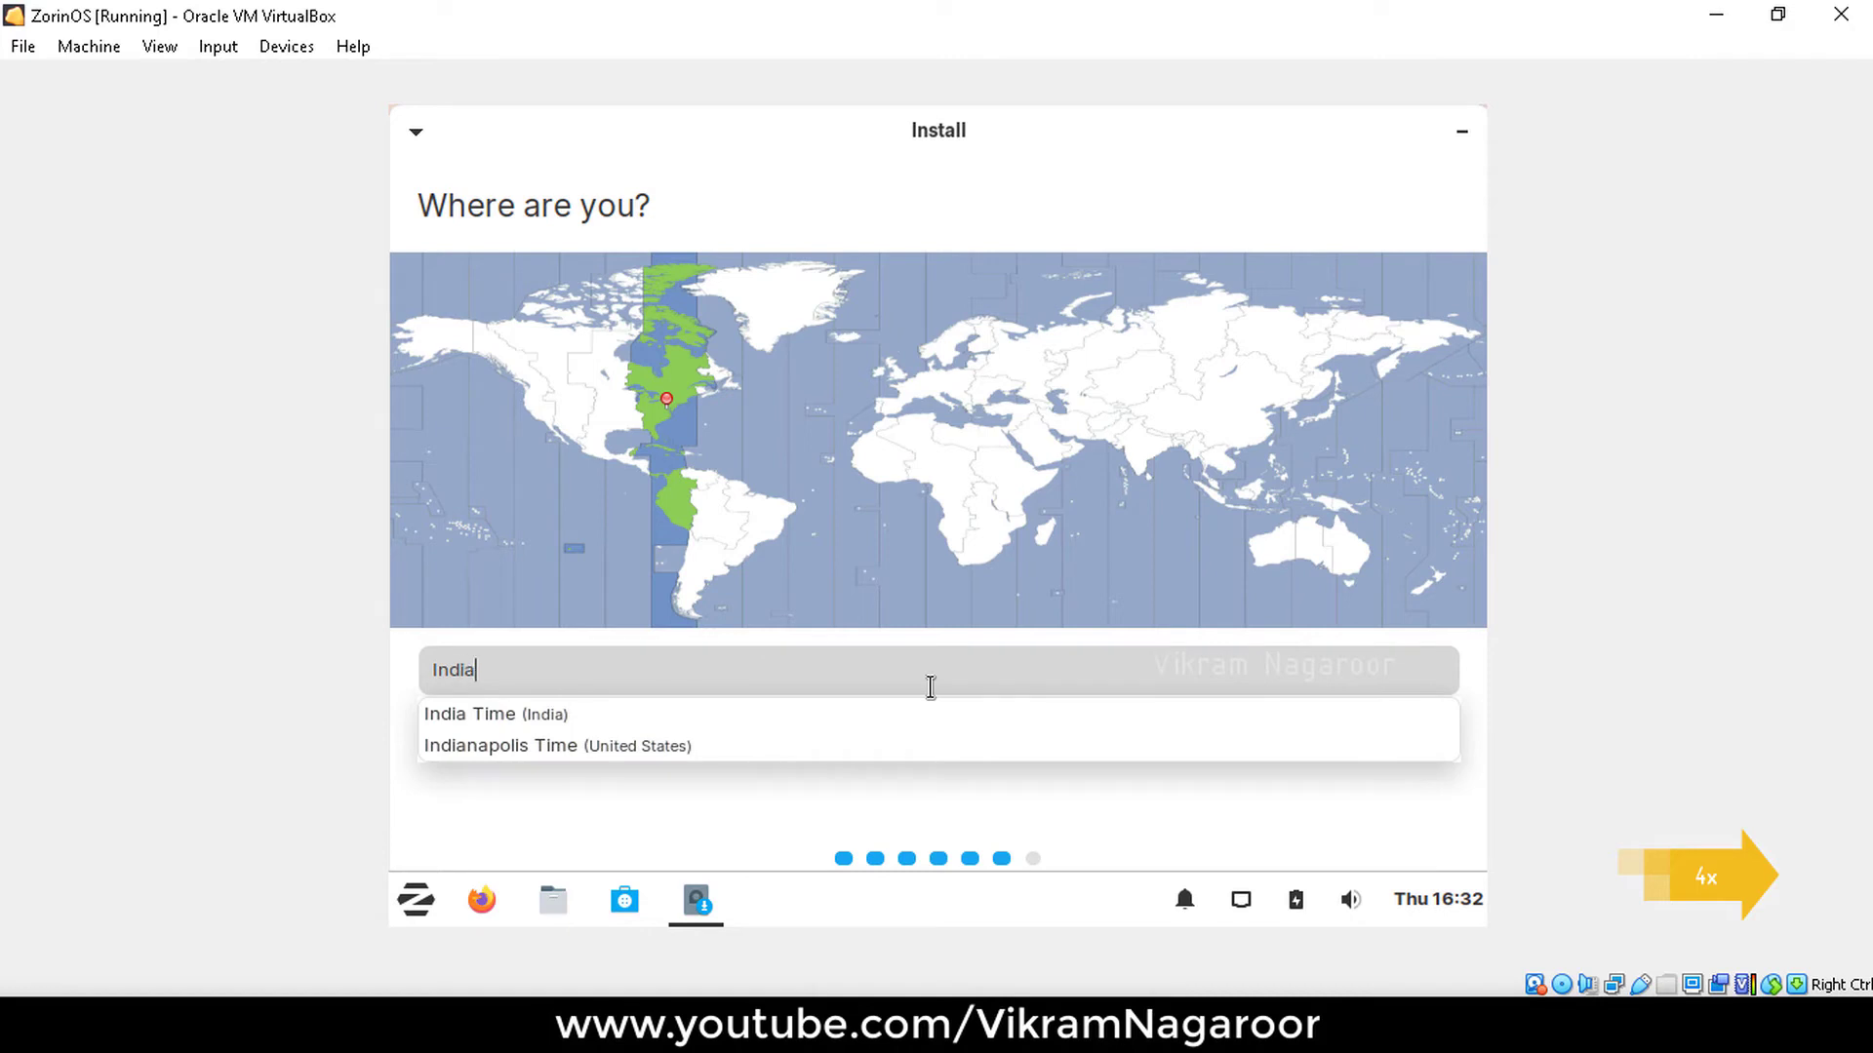
left_click(552, 716)
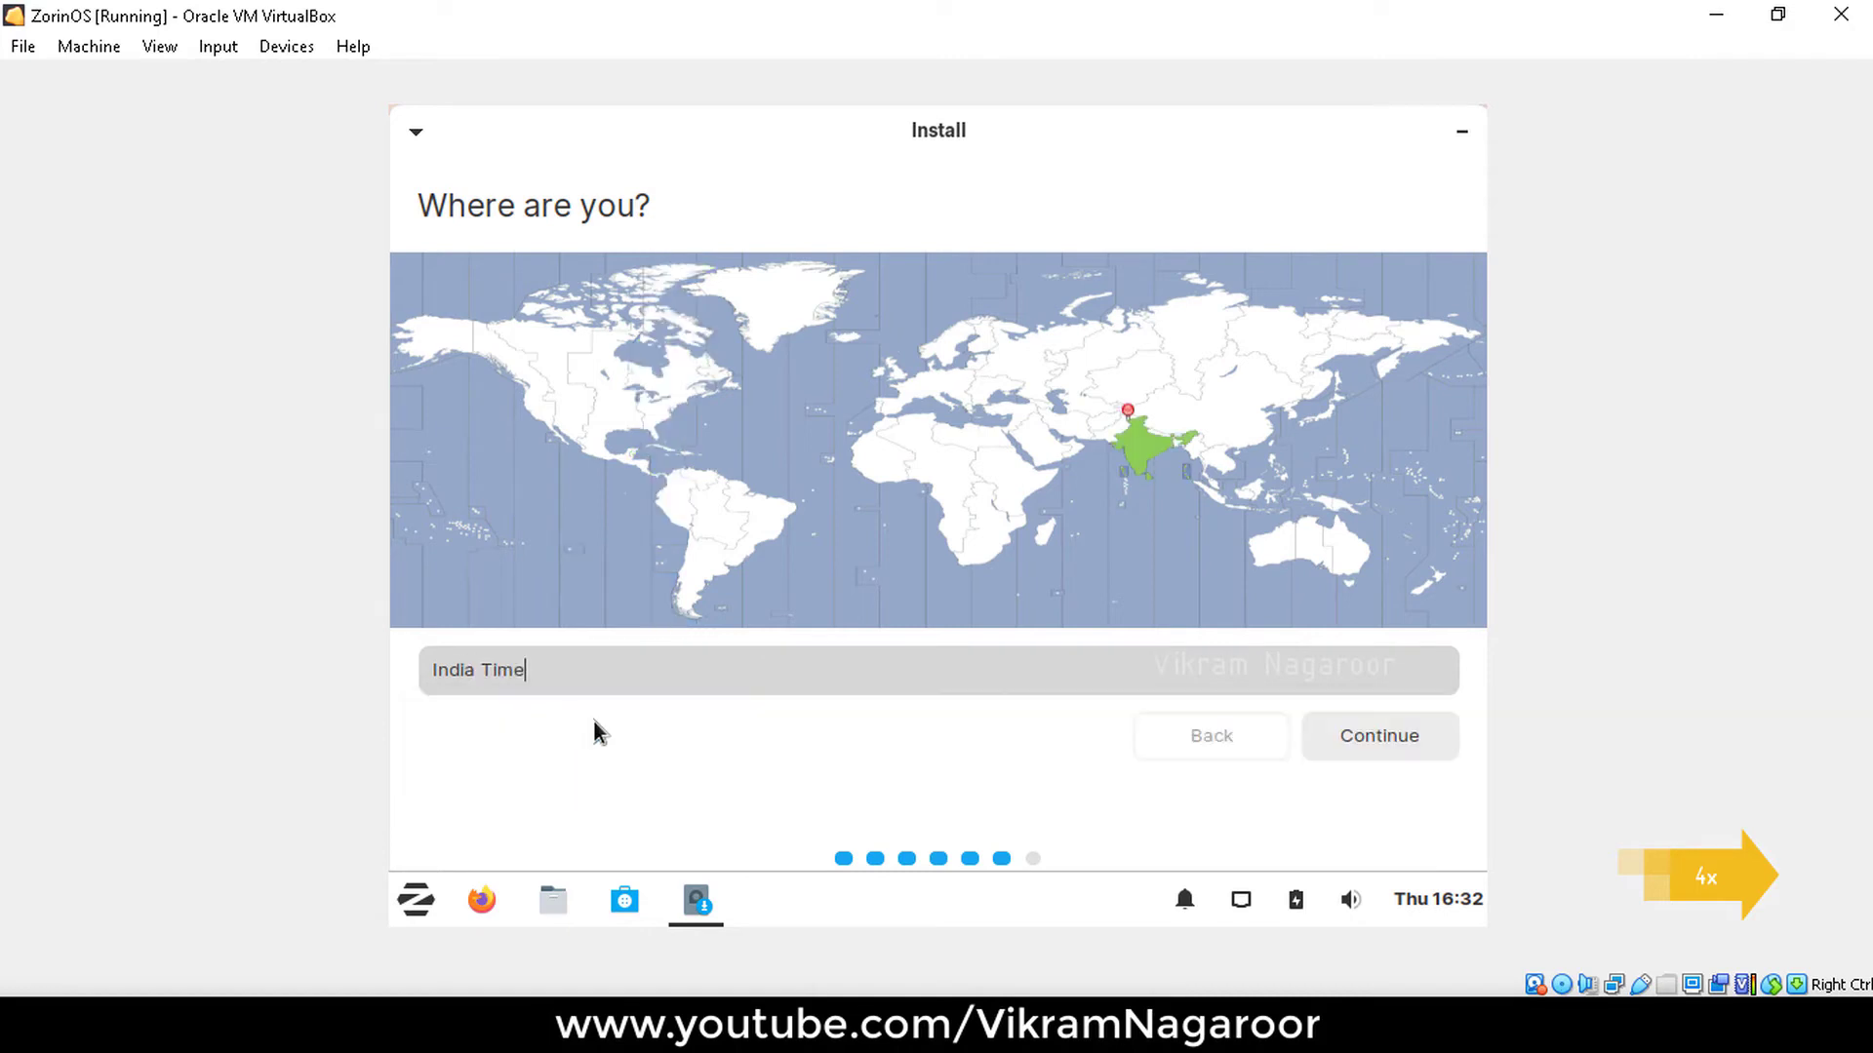
left_click(1378, 740)
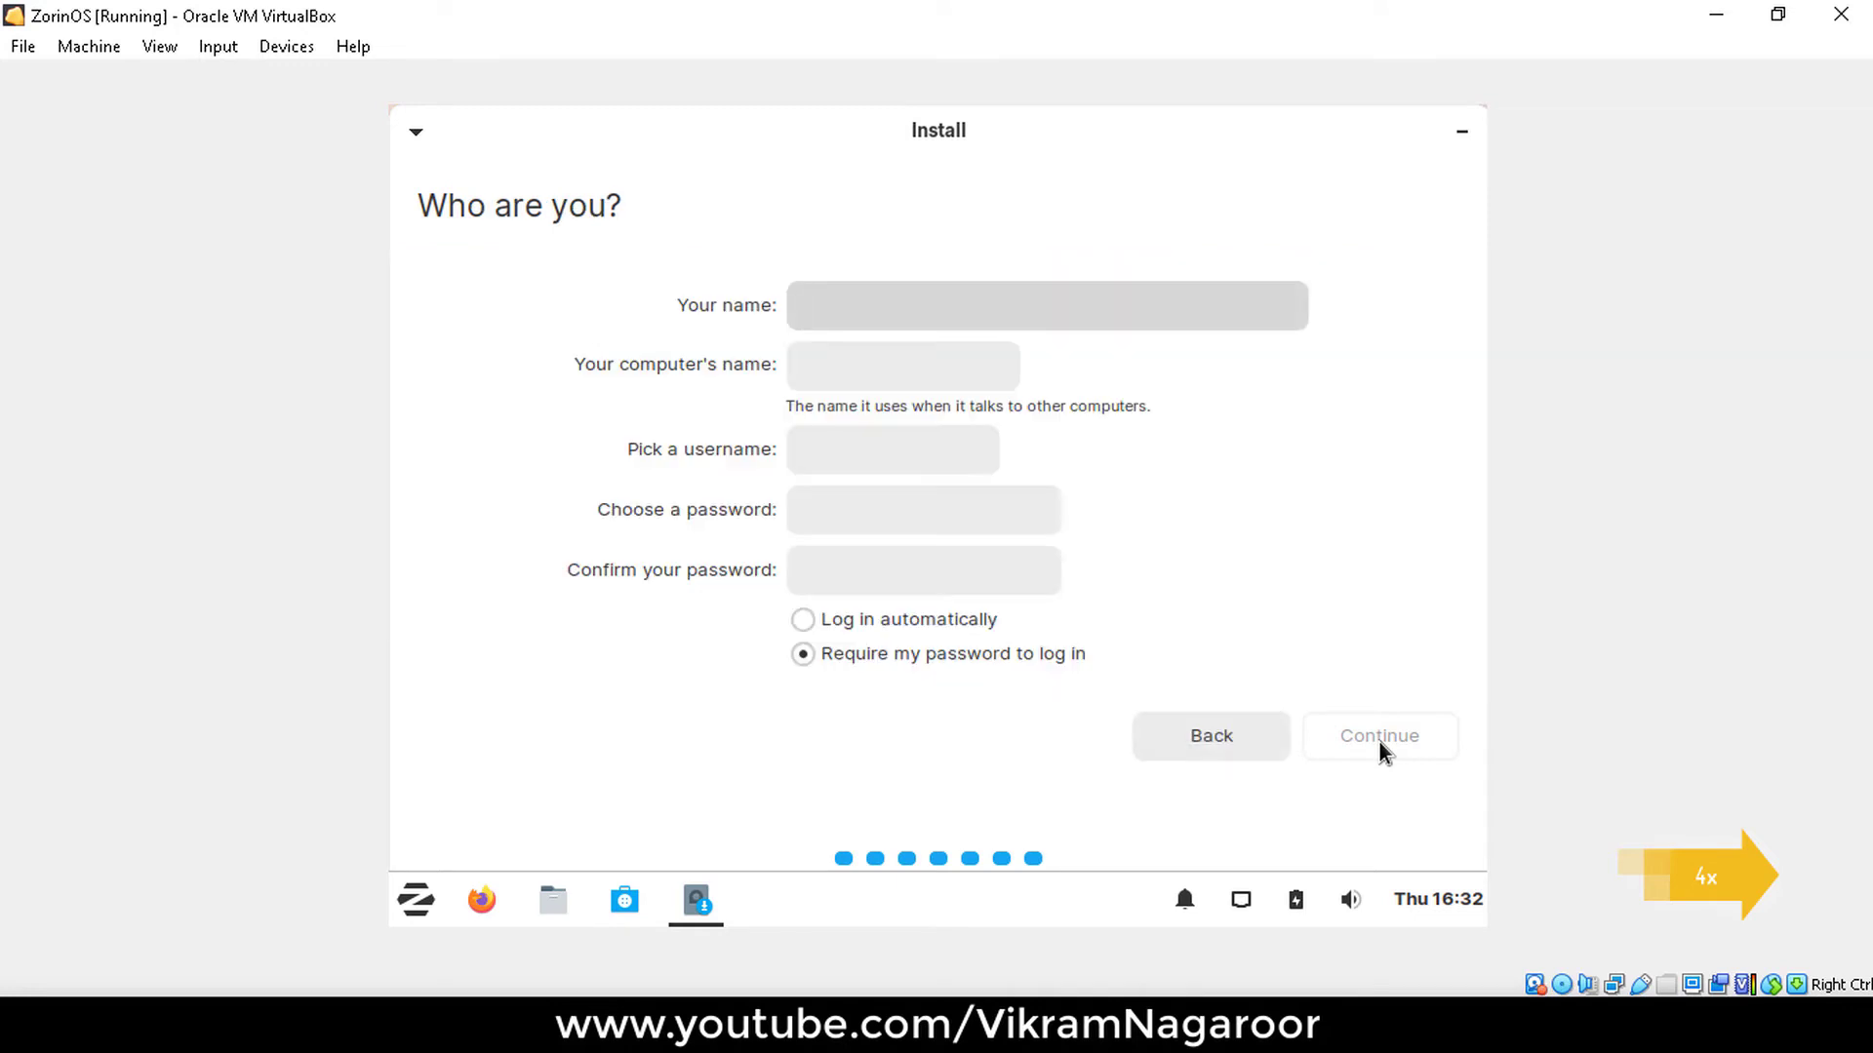
Enter the user's full name, set and confirm the password, and continue.
type("Vikram ")
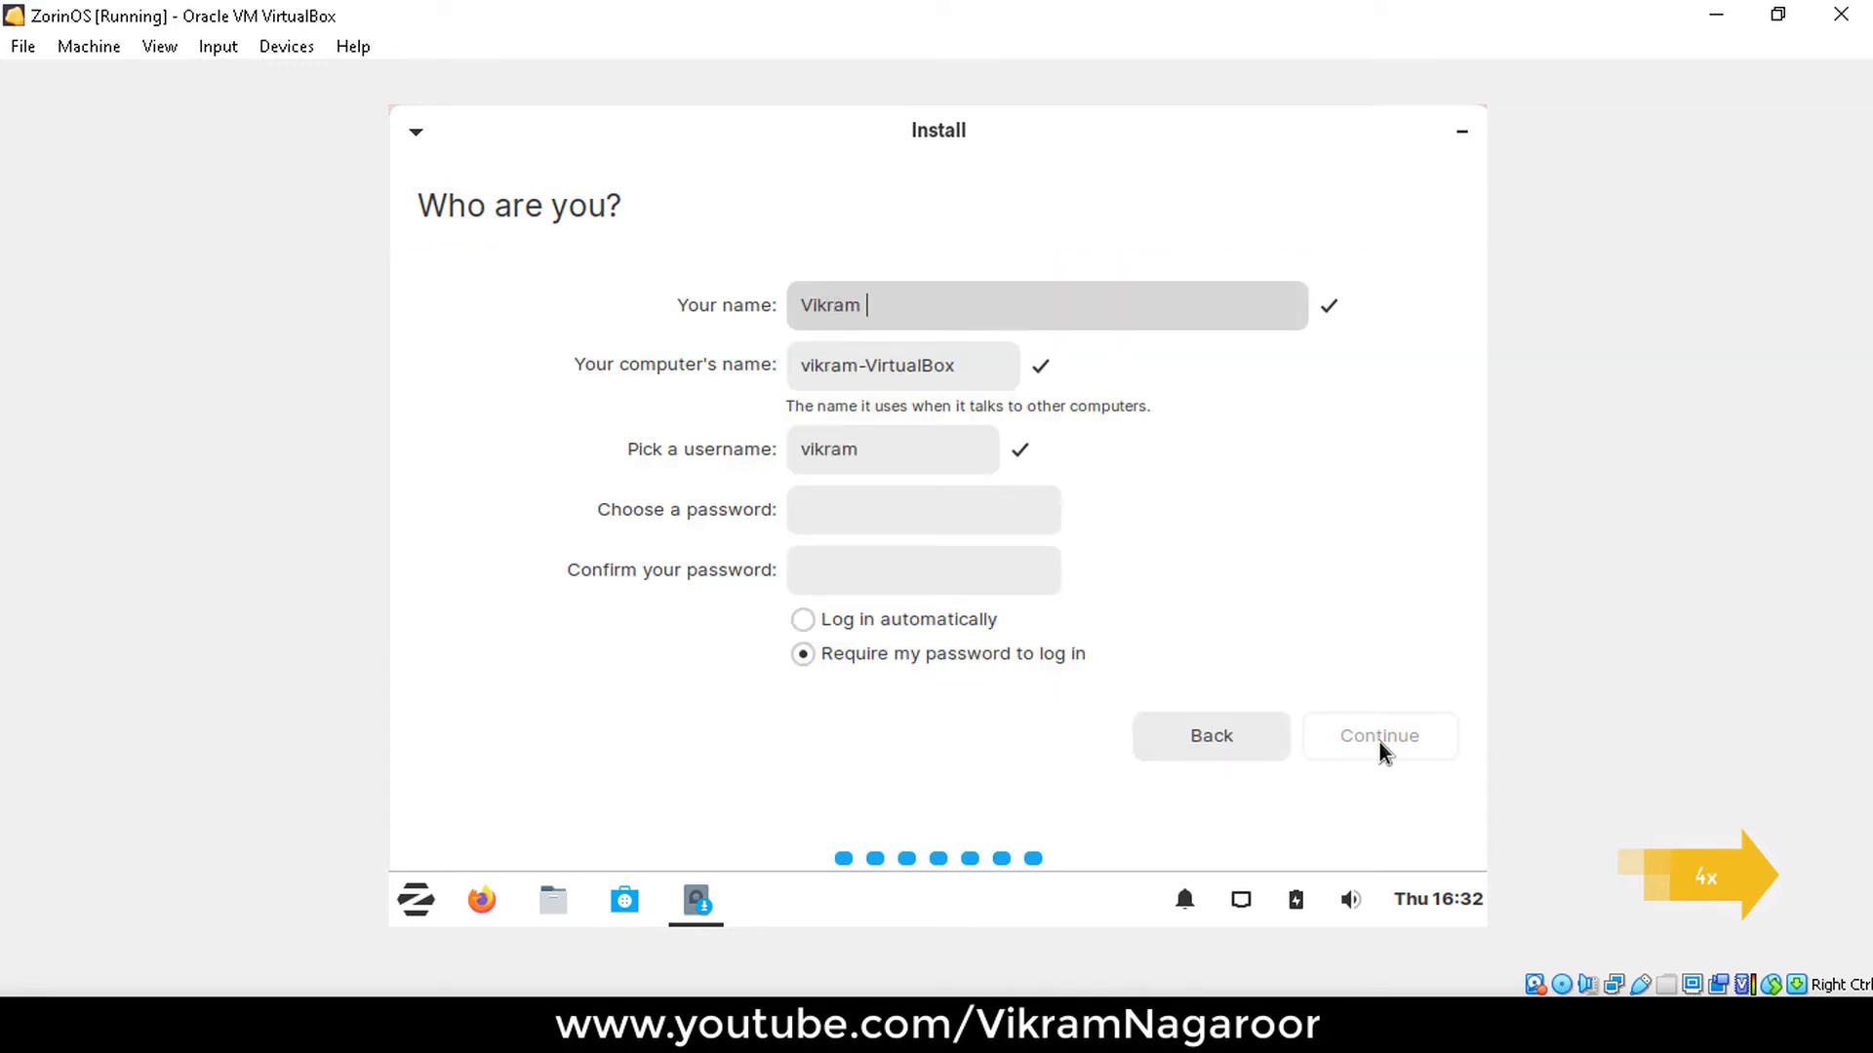
type("Nagaroor")
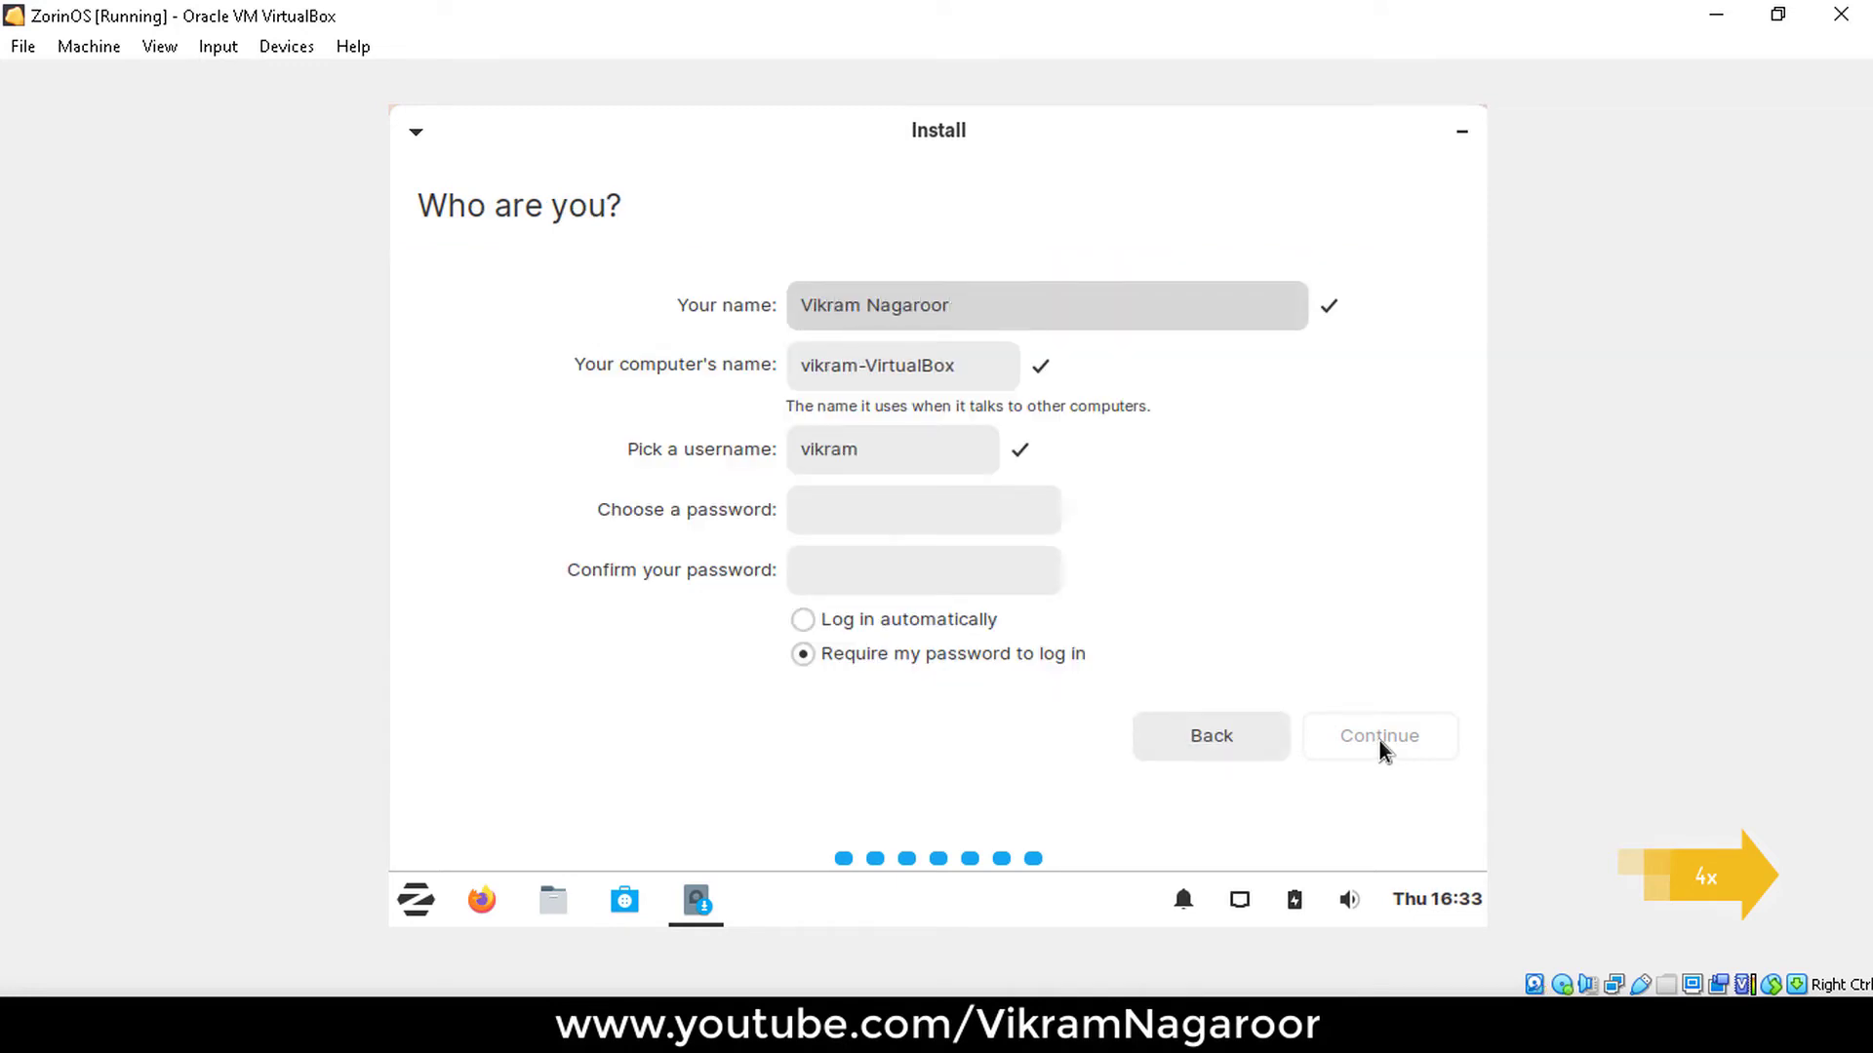
left_click(874, 510)
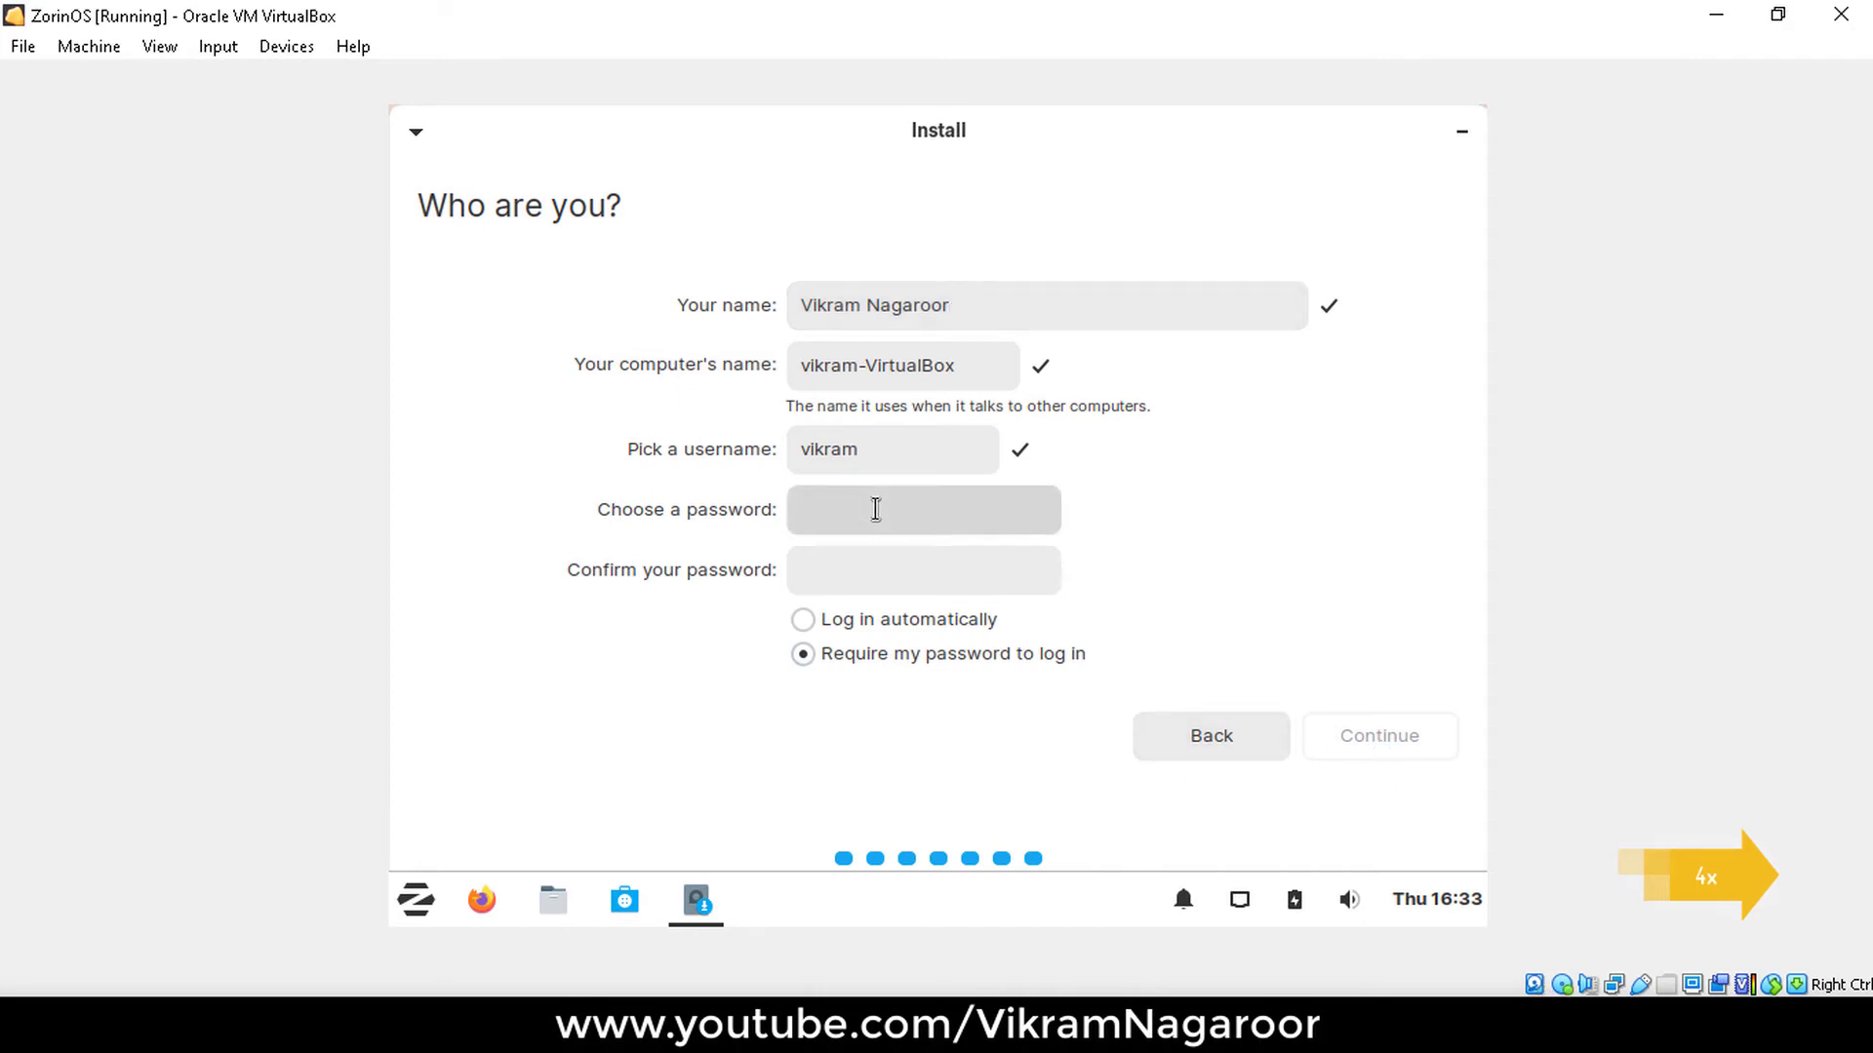
type("●●●●")
left_click(883, 554)
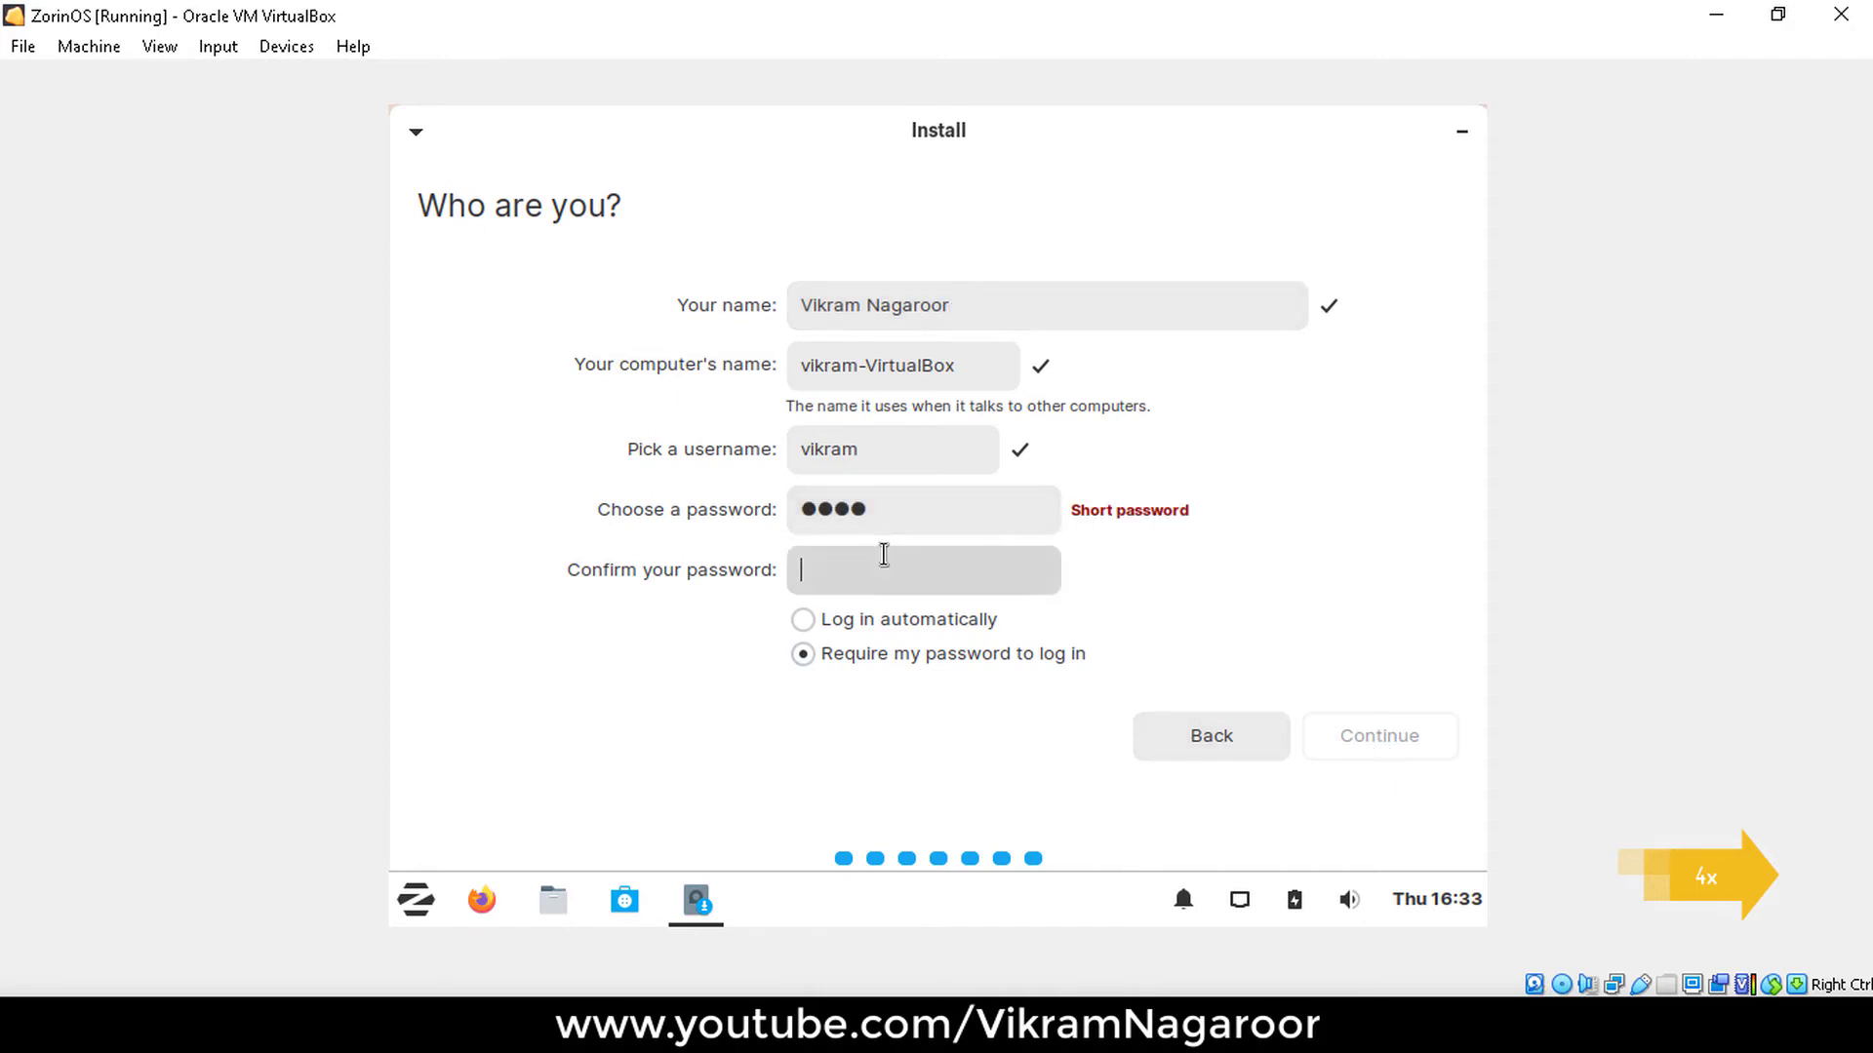
type("●●●●")
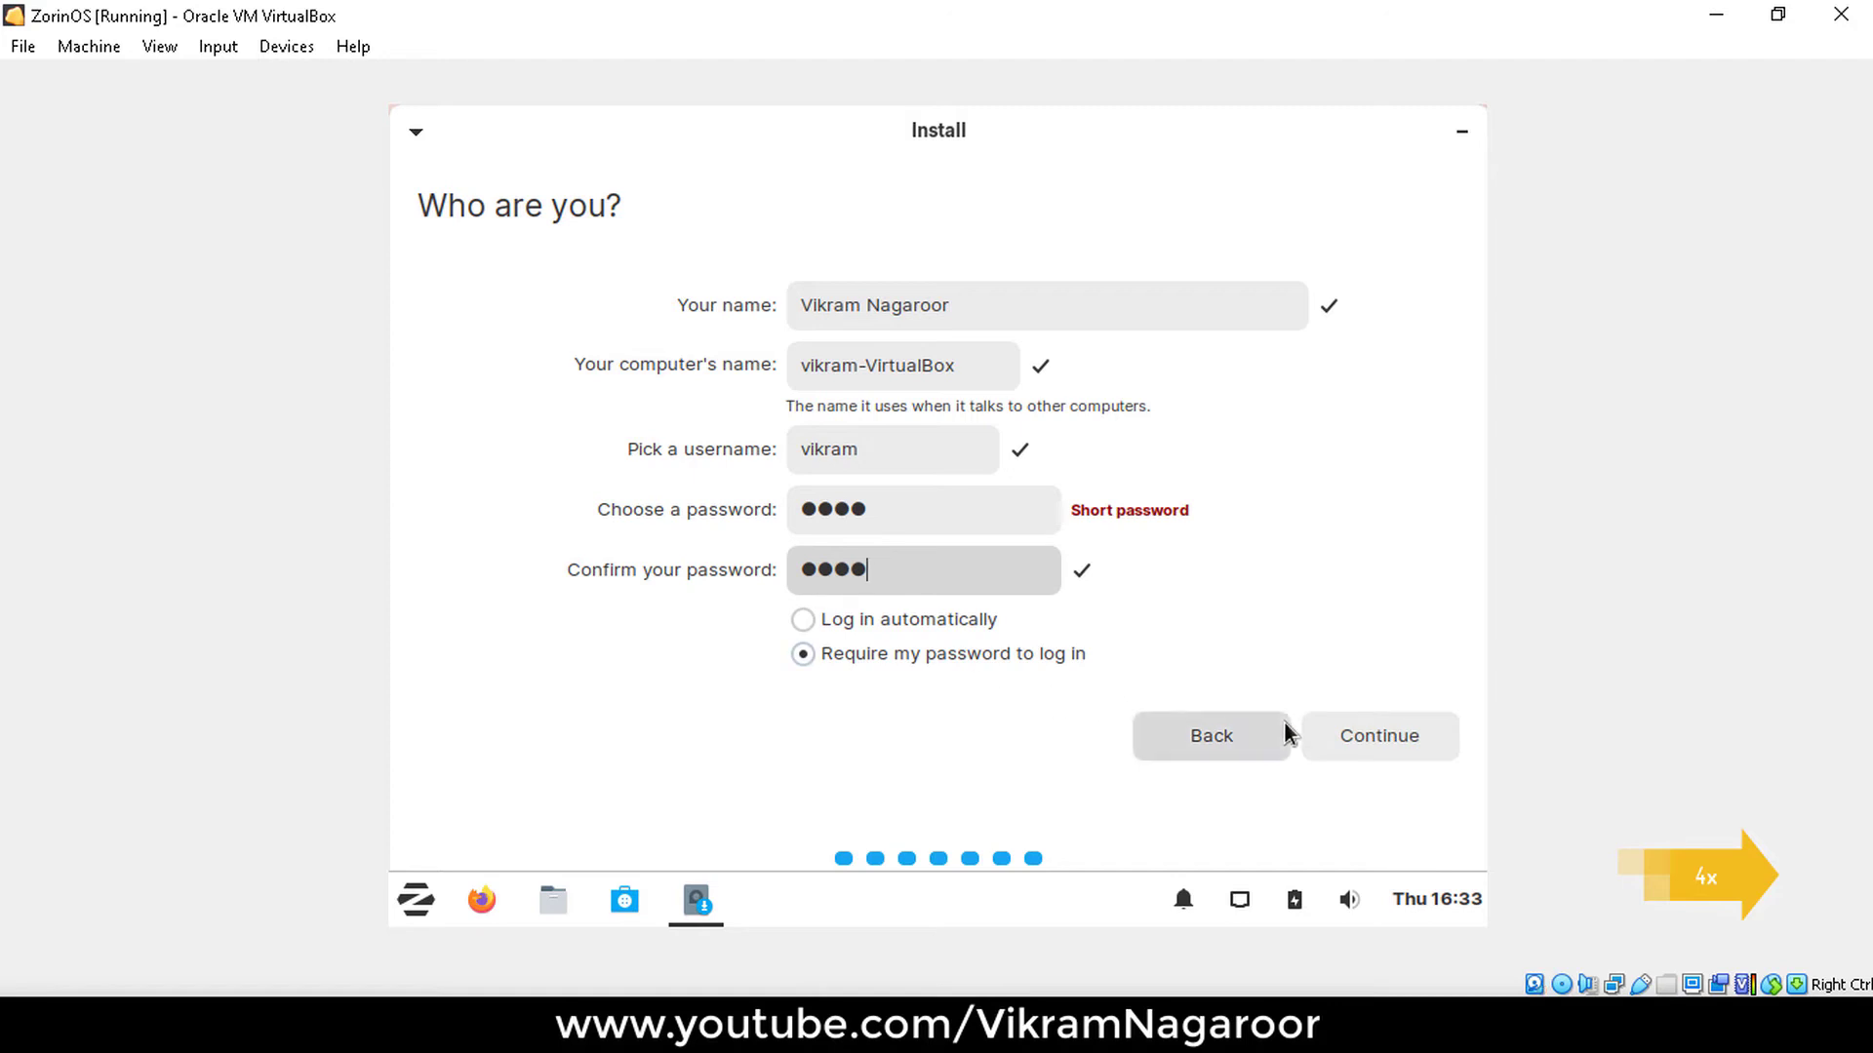
left_click(1363, 733)
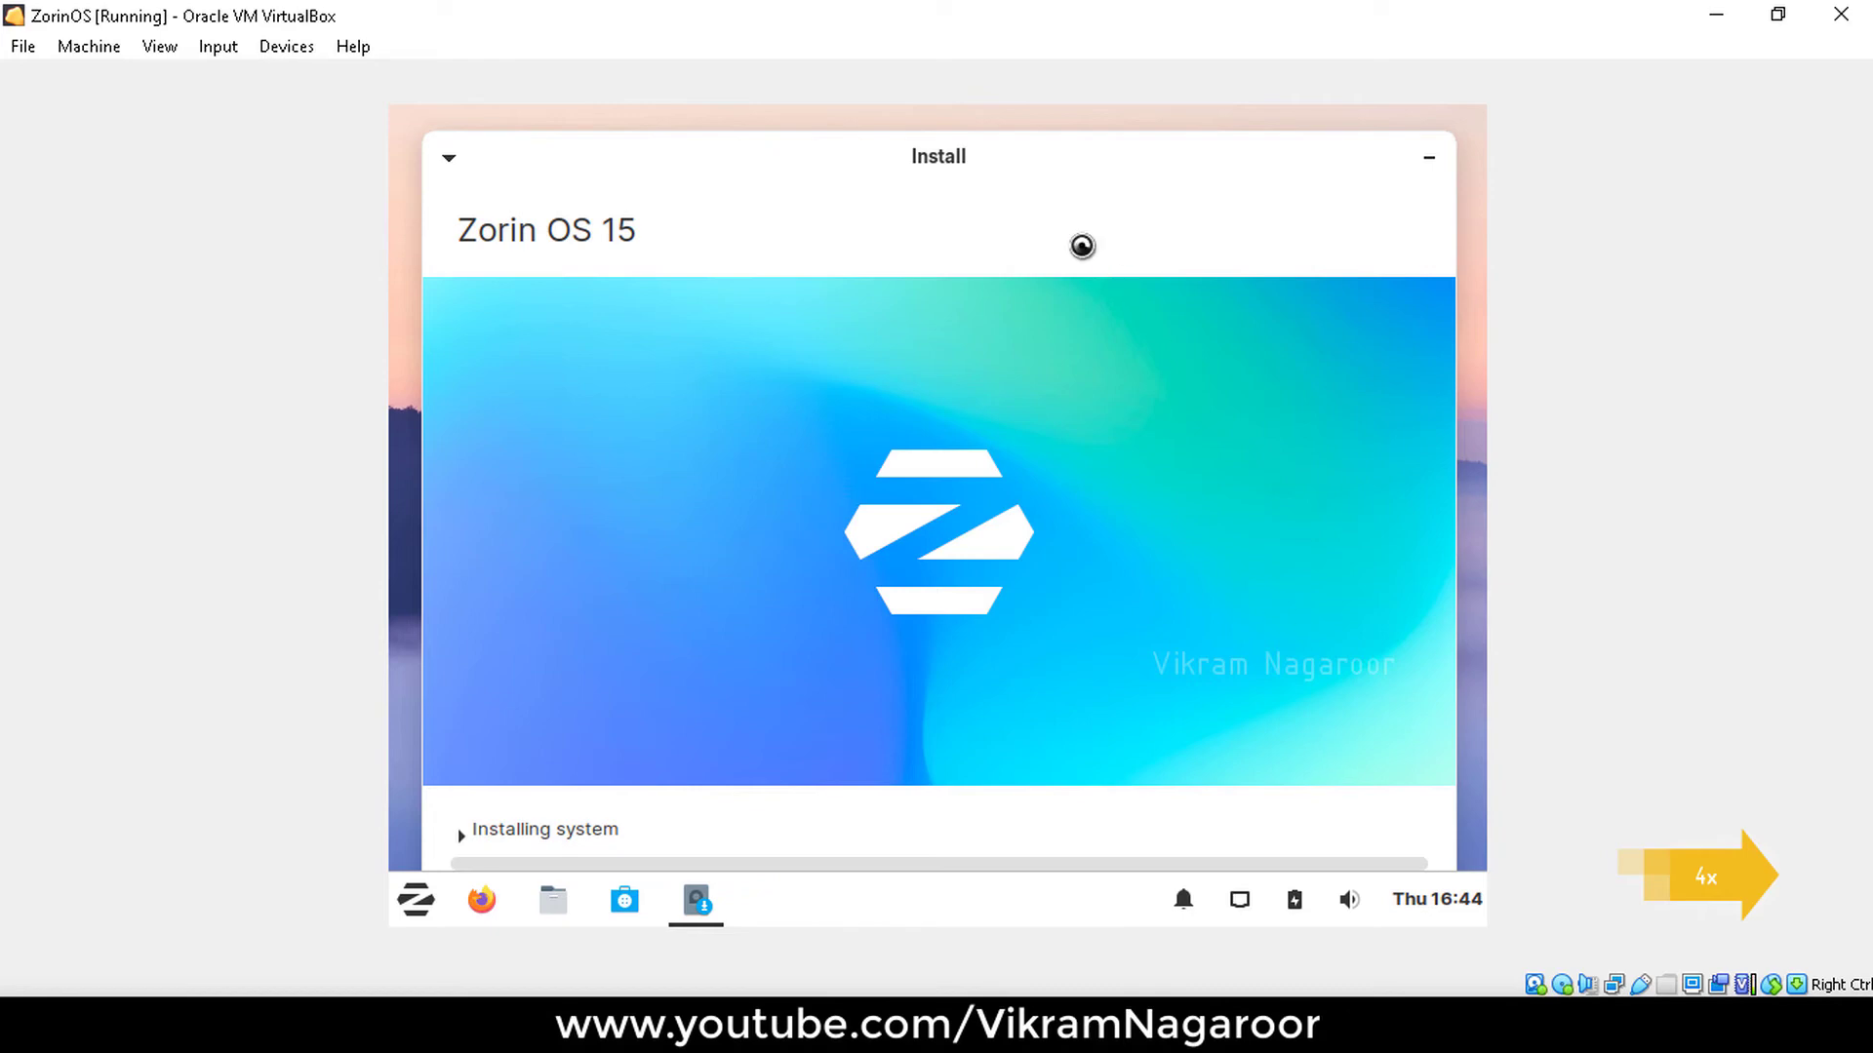
Nudge the installer window aside while Zorin OS finishes installing.
left_click_drag(985, 148, 989, 125)
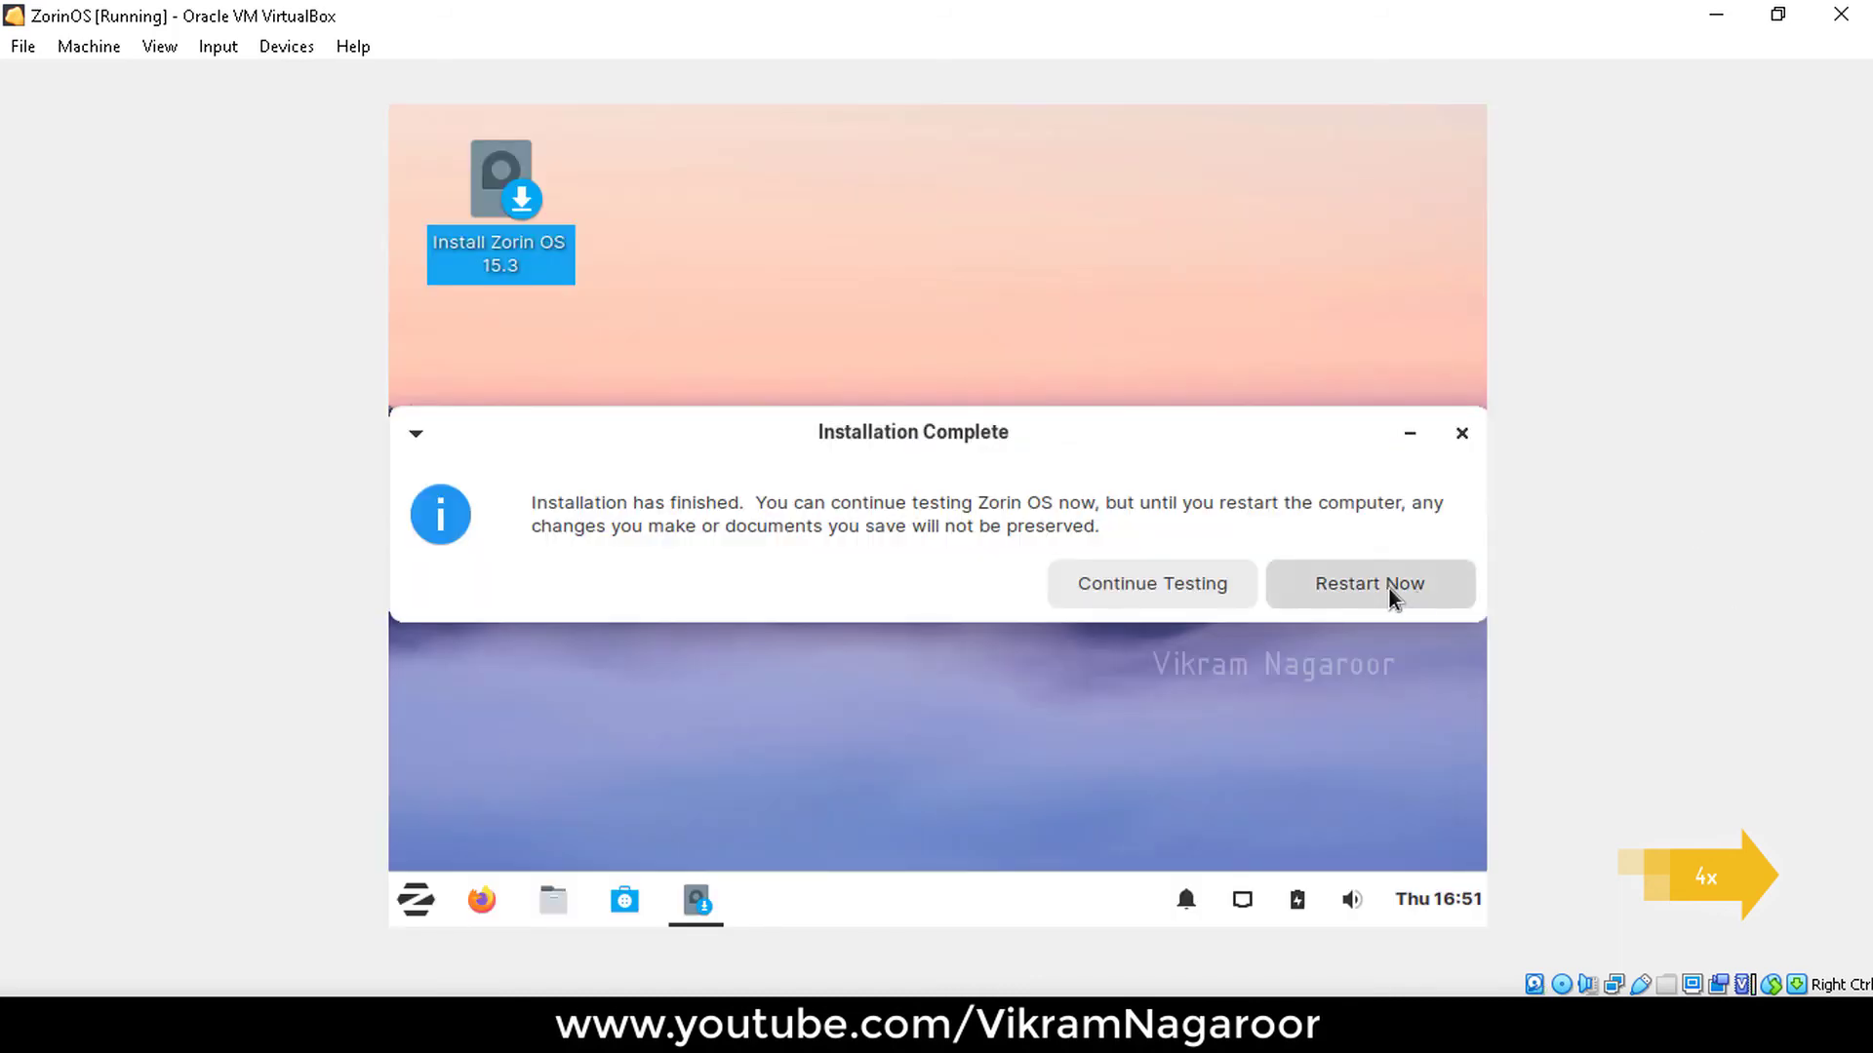
Reboot the VM into the installed Zorin OS, log in to the new account and dismiss the mouse integration notice.
left_click(1389, 589)
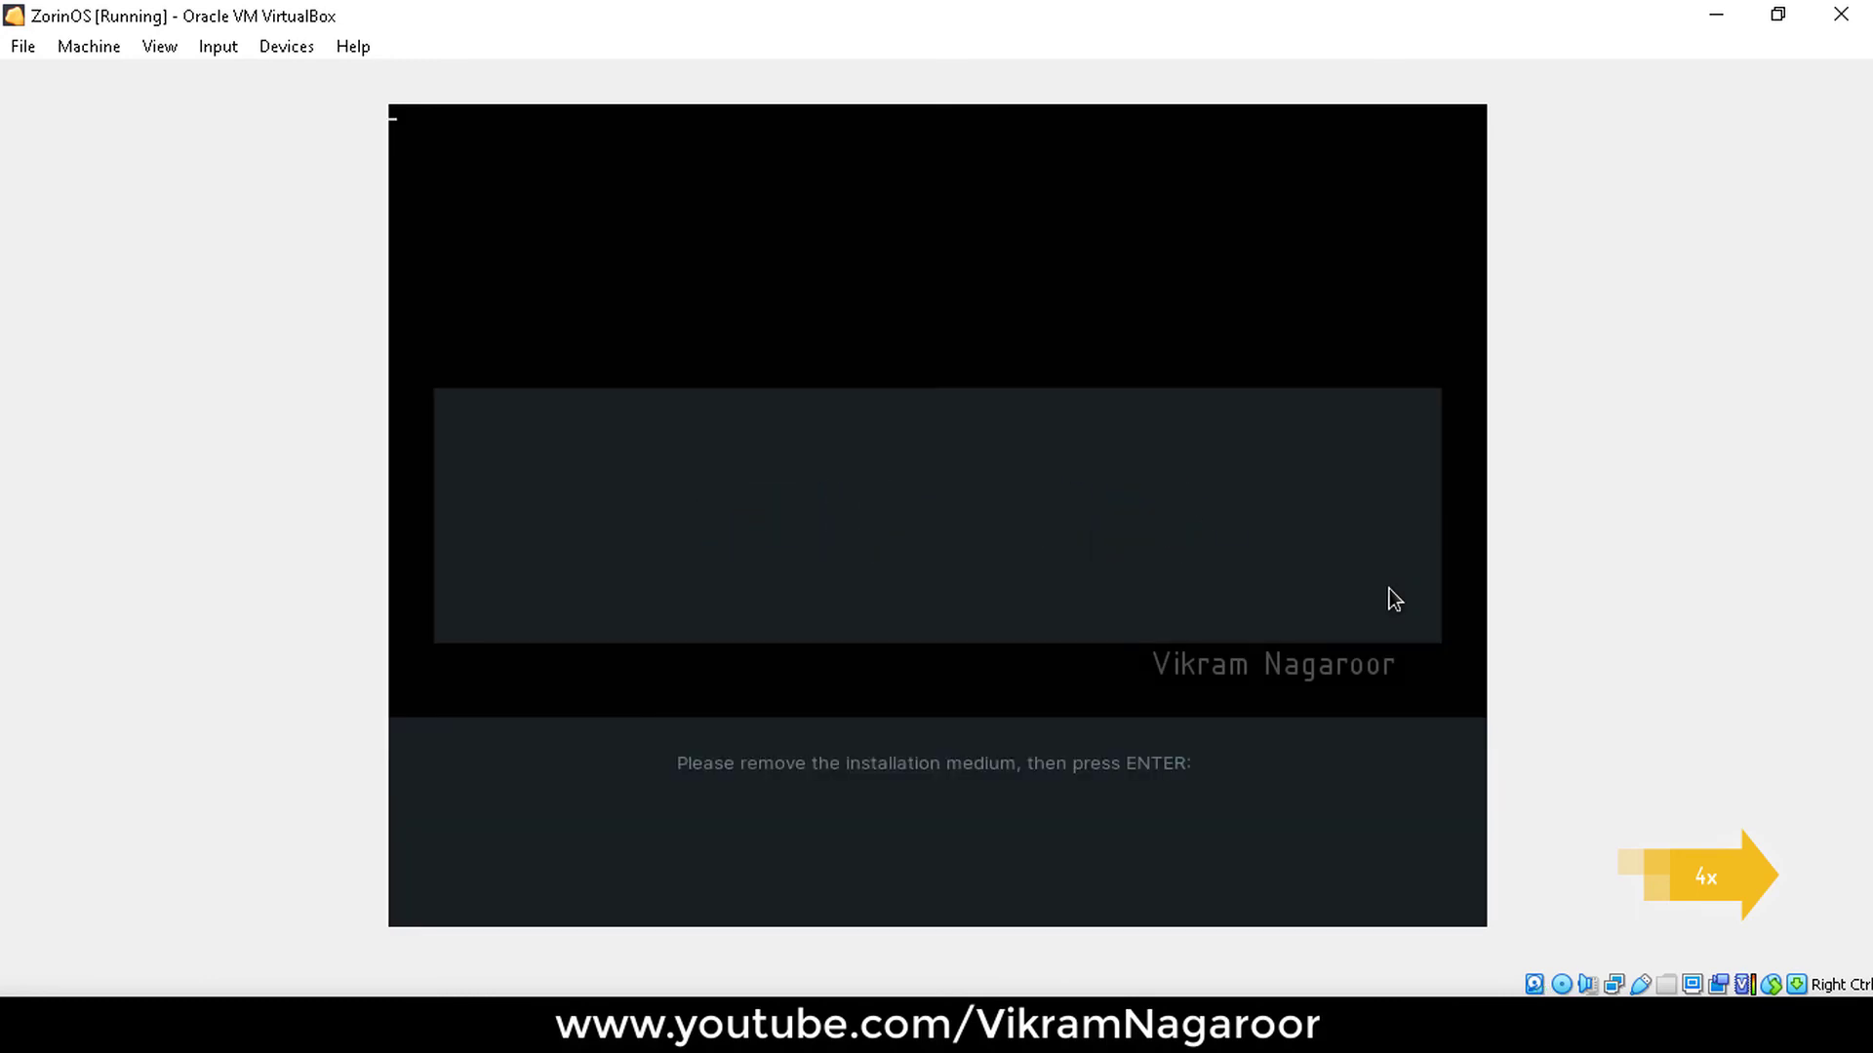
key("Return")
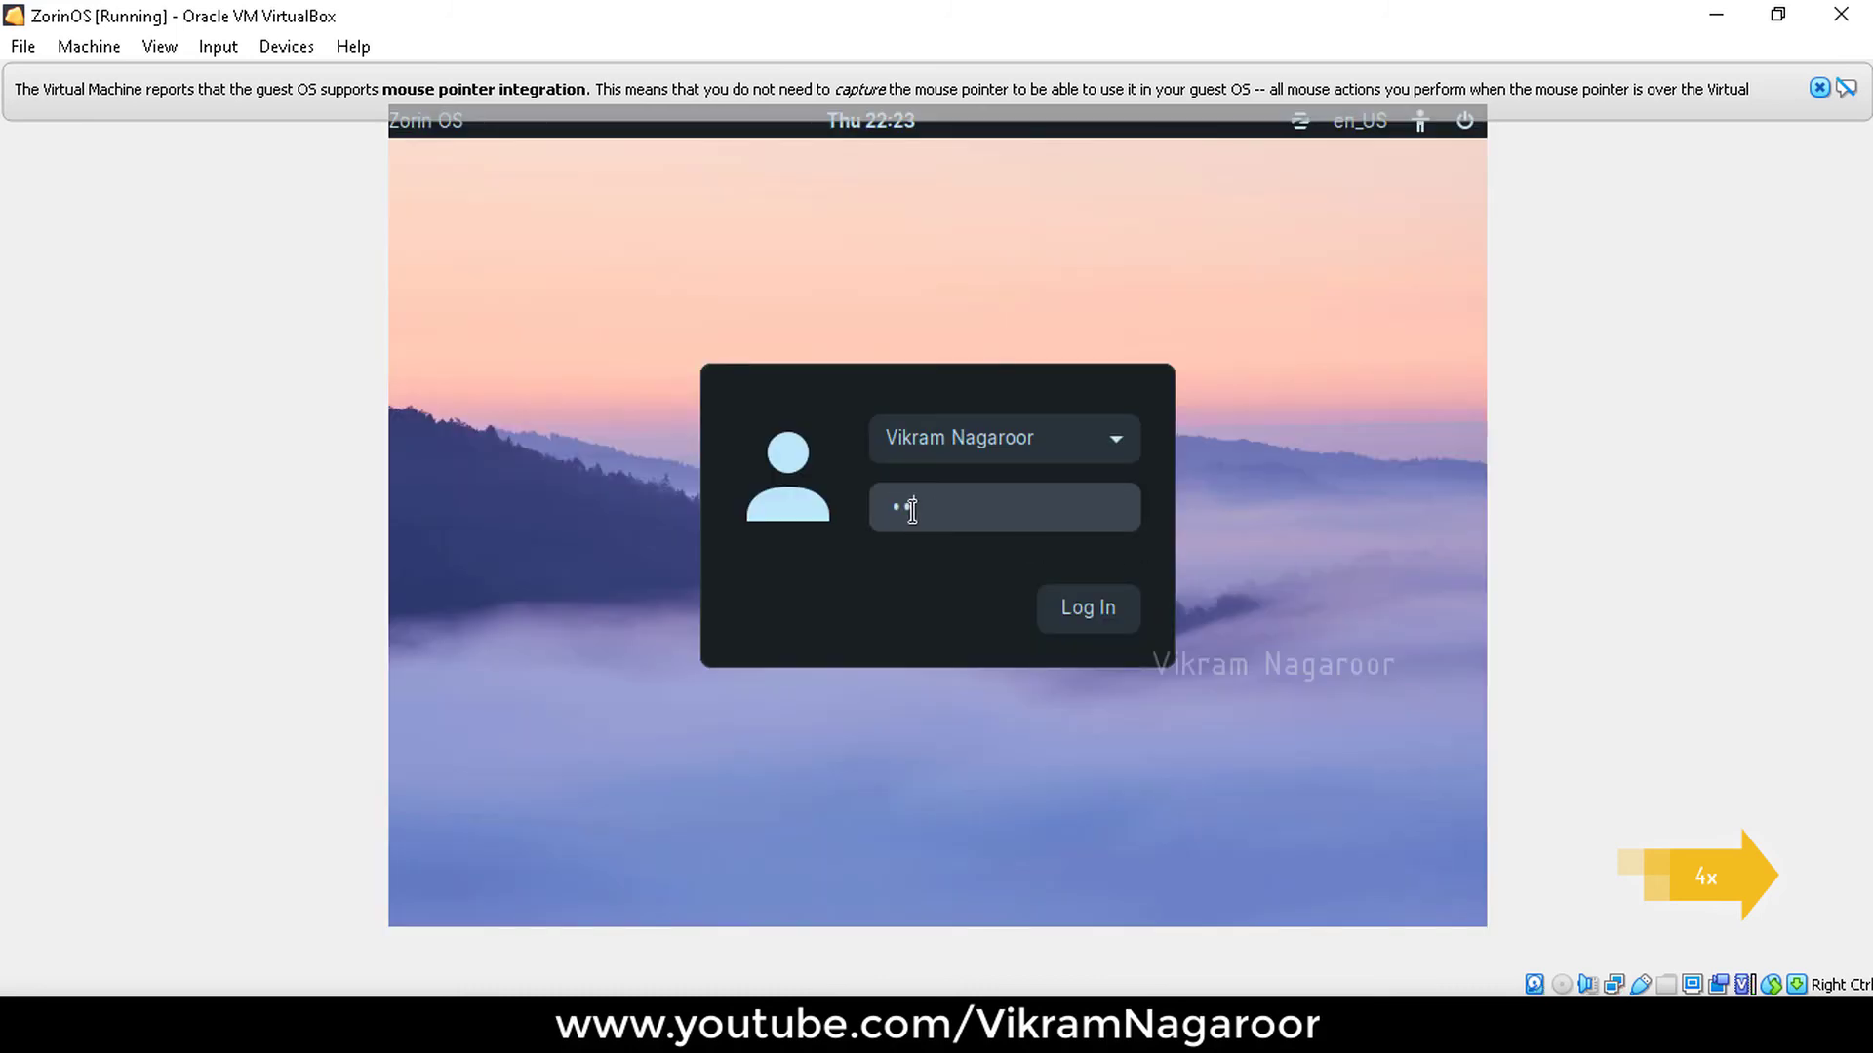
left_click(1062, 601)
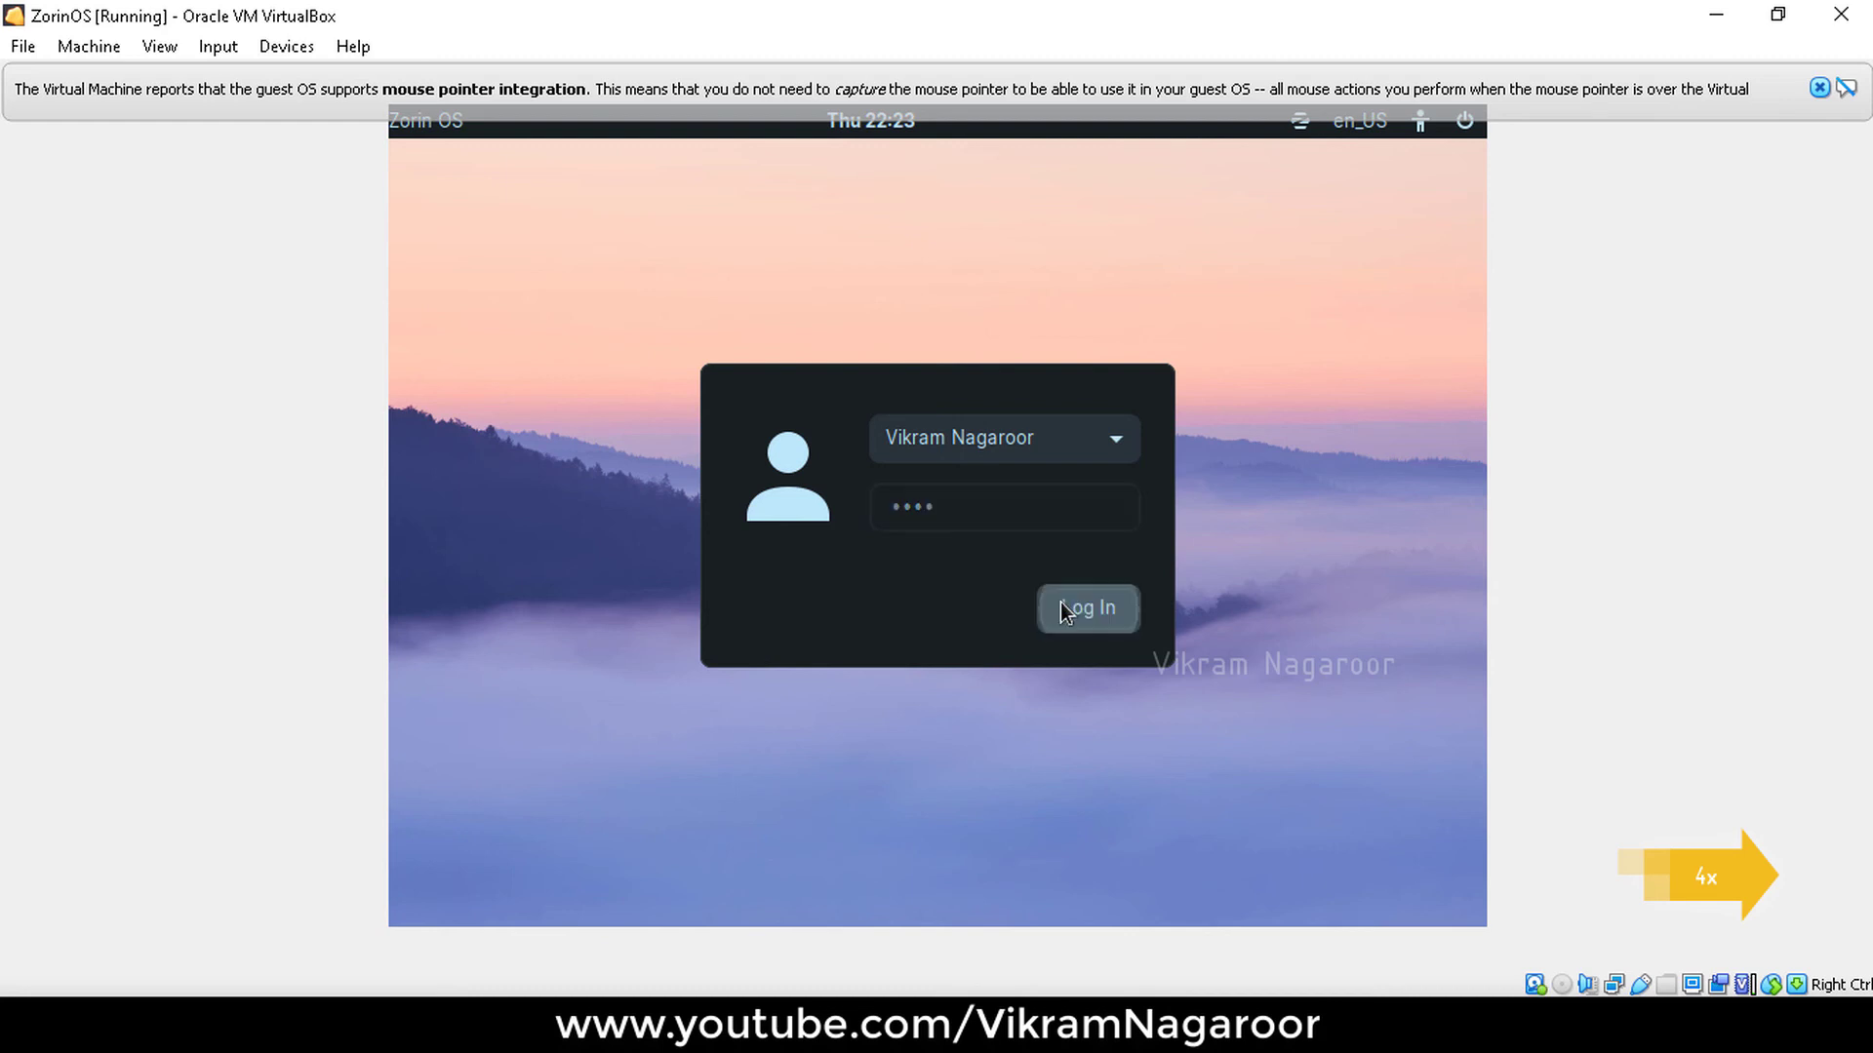
left_click(1819, 89)
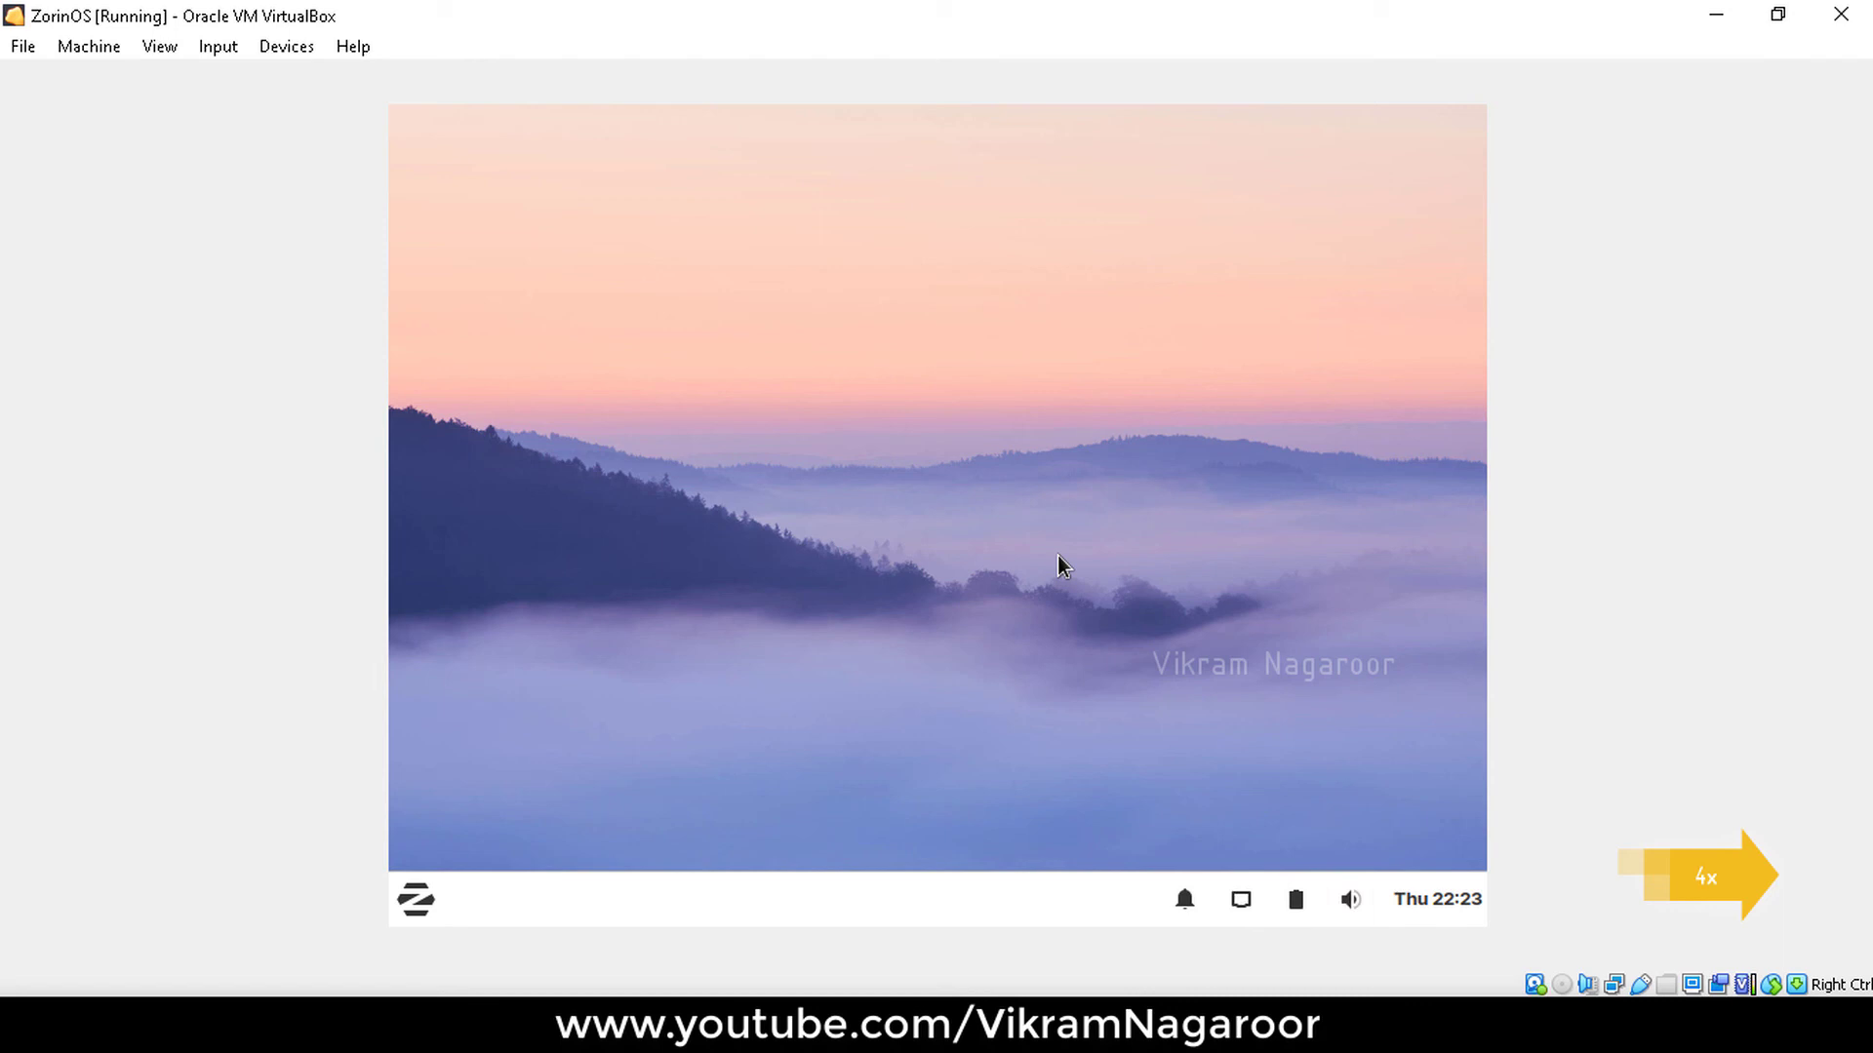
Open the Home folder maximized, browse into Videos and Desktop, then close the file manager.
left_click(421, 905)
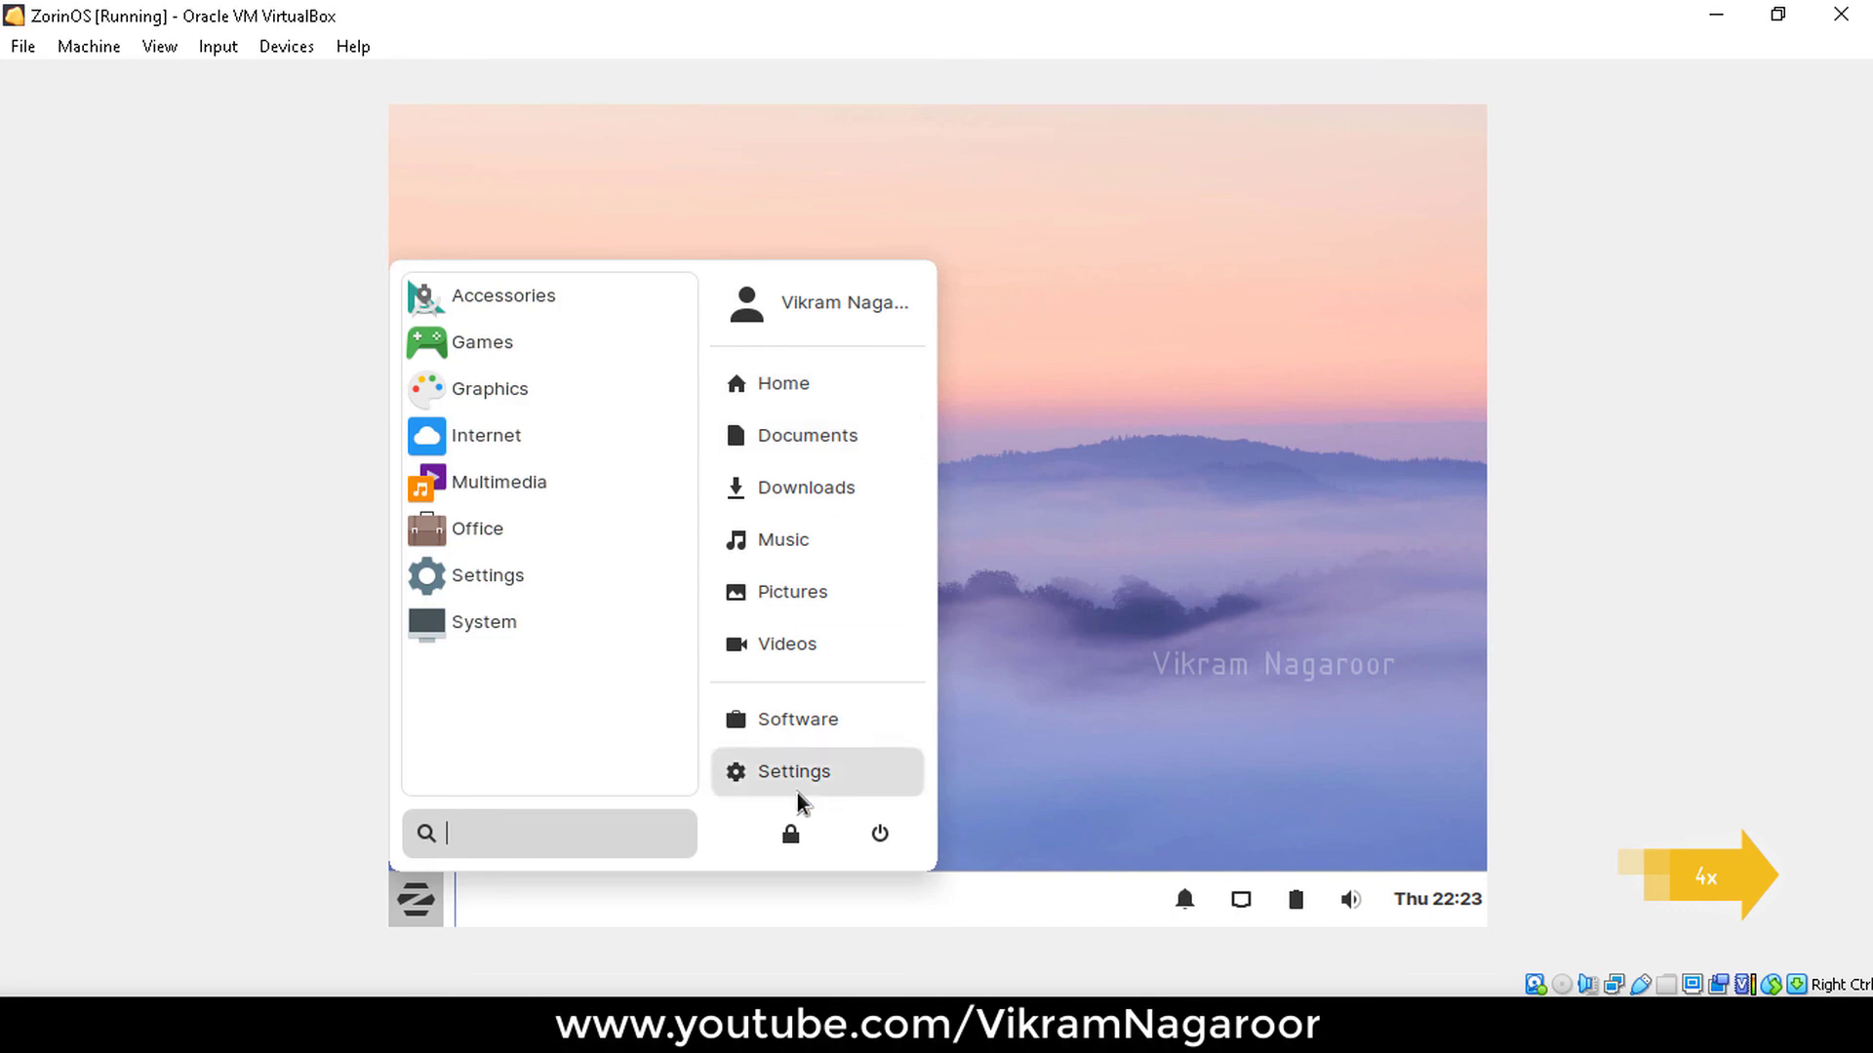
left_click(749, 403)
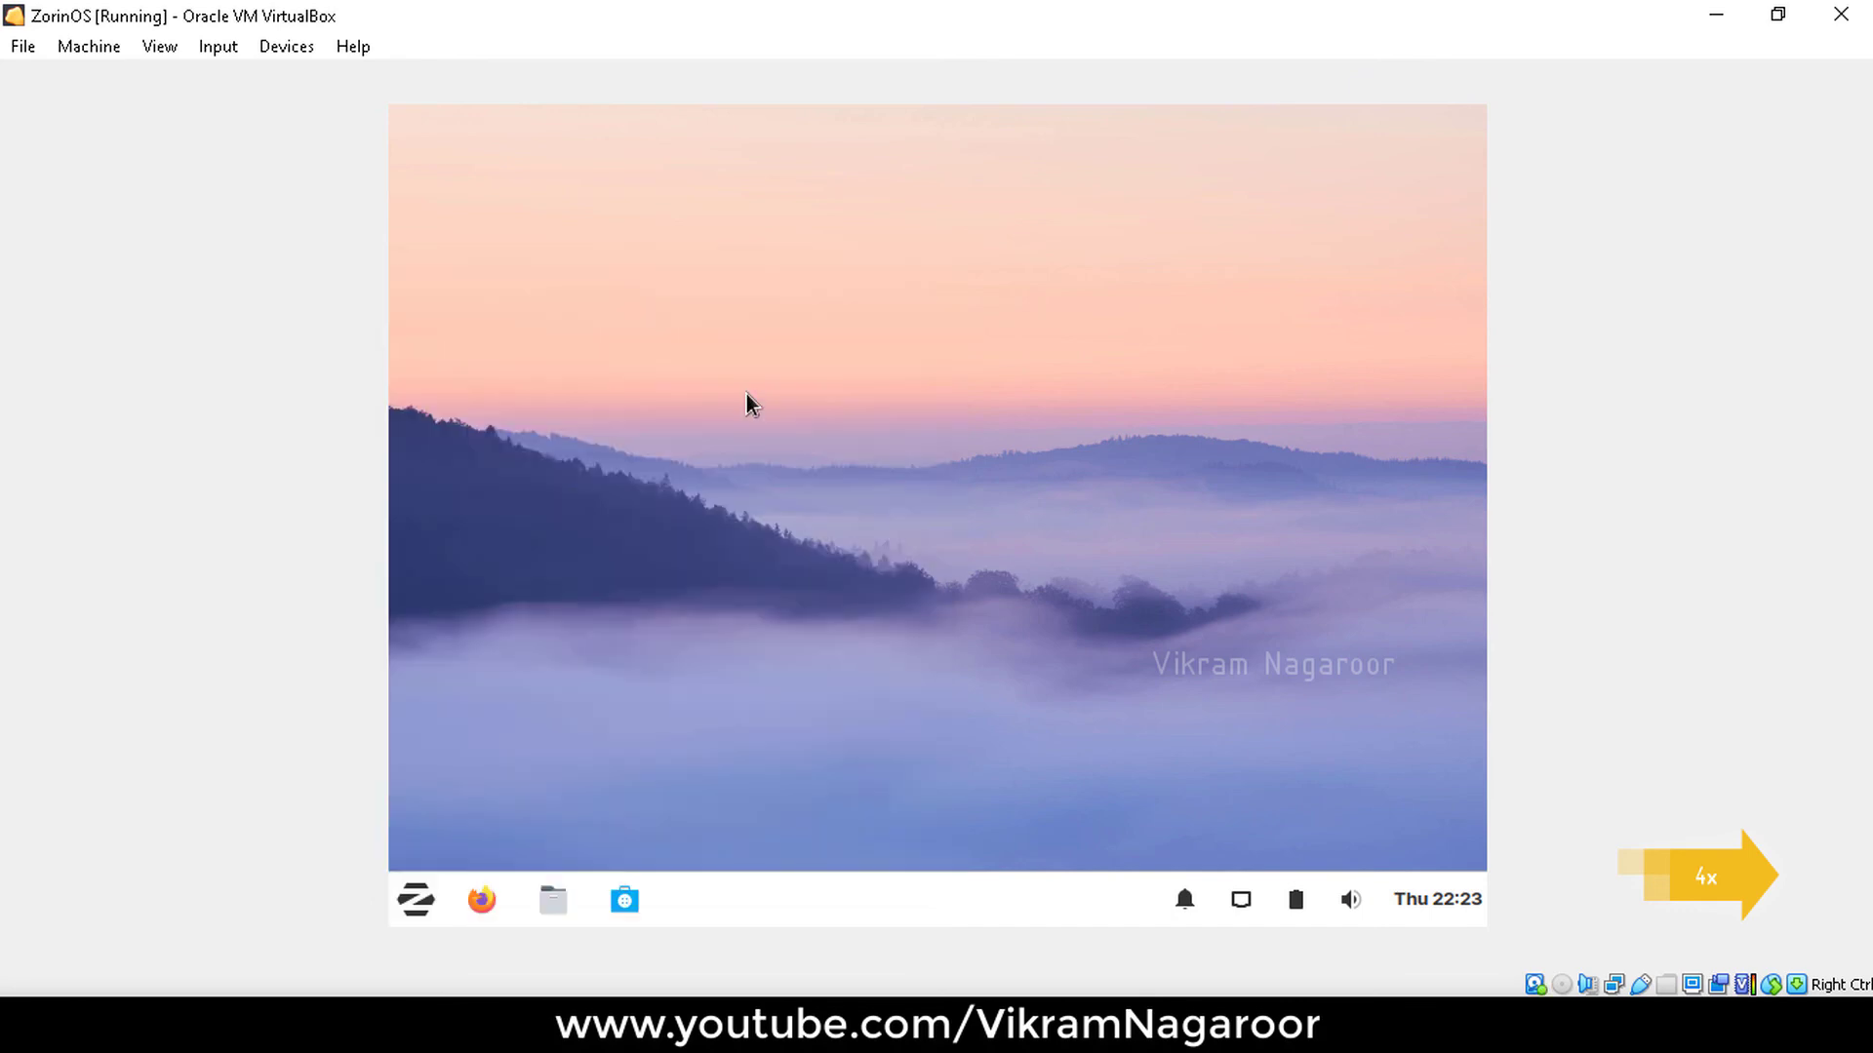
left_click(1191, 131)
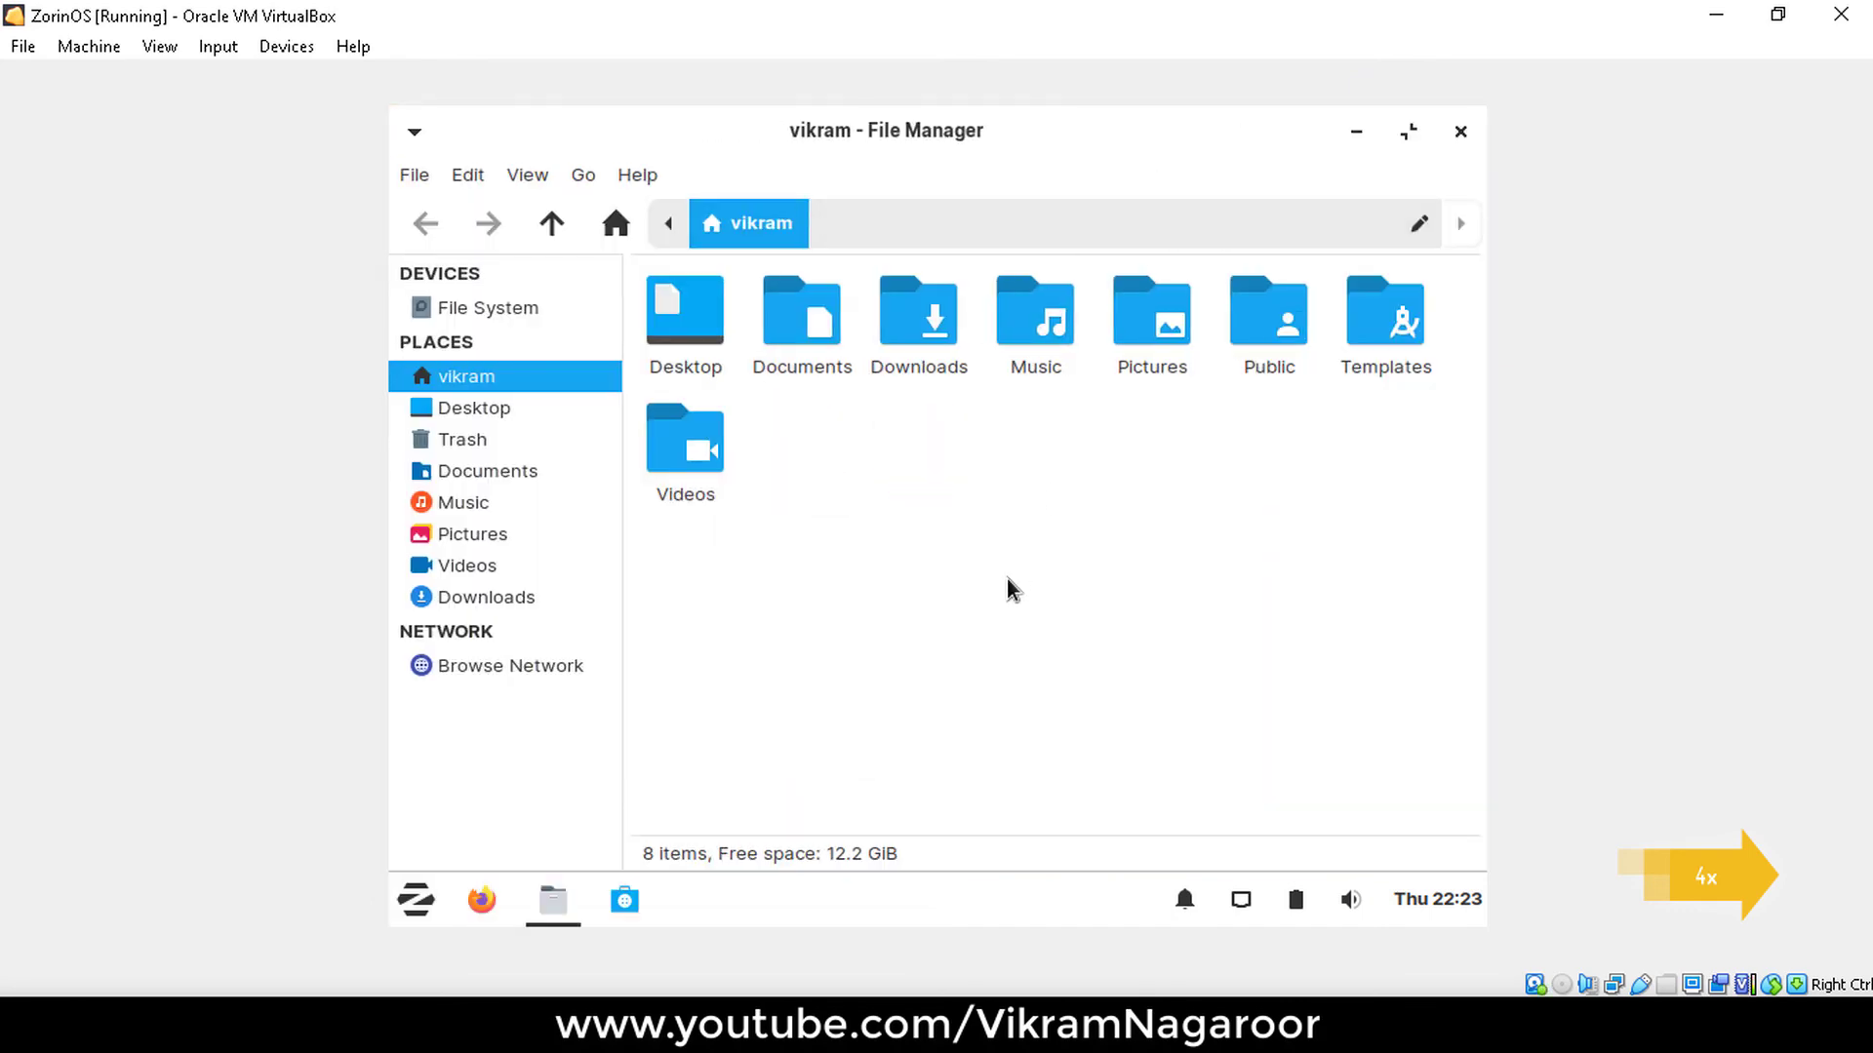
double_click(694, 468)
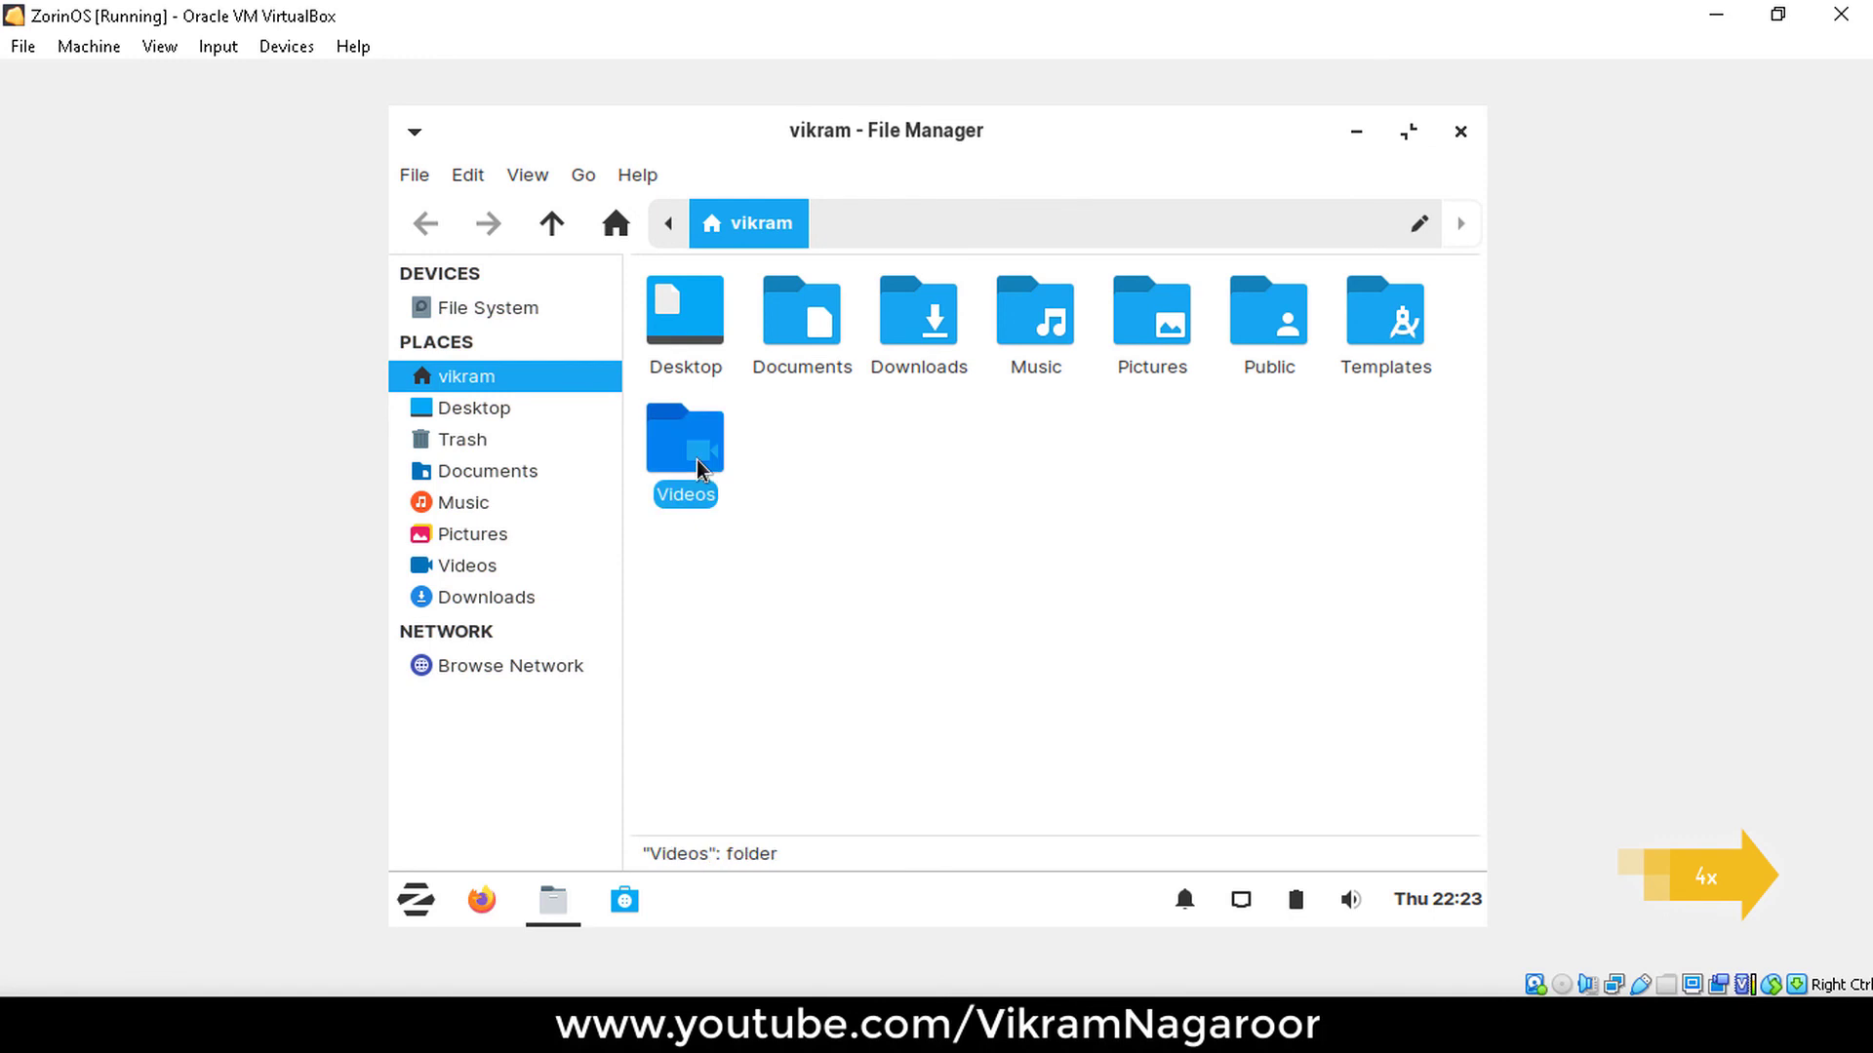
left_click(425, 232)
double_click(685, 322)
left_click(427, 224)
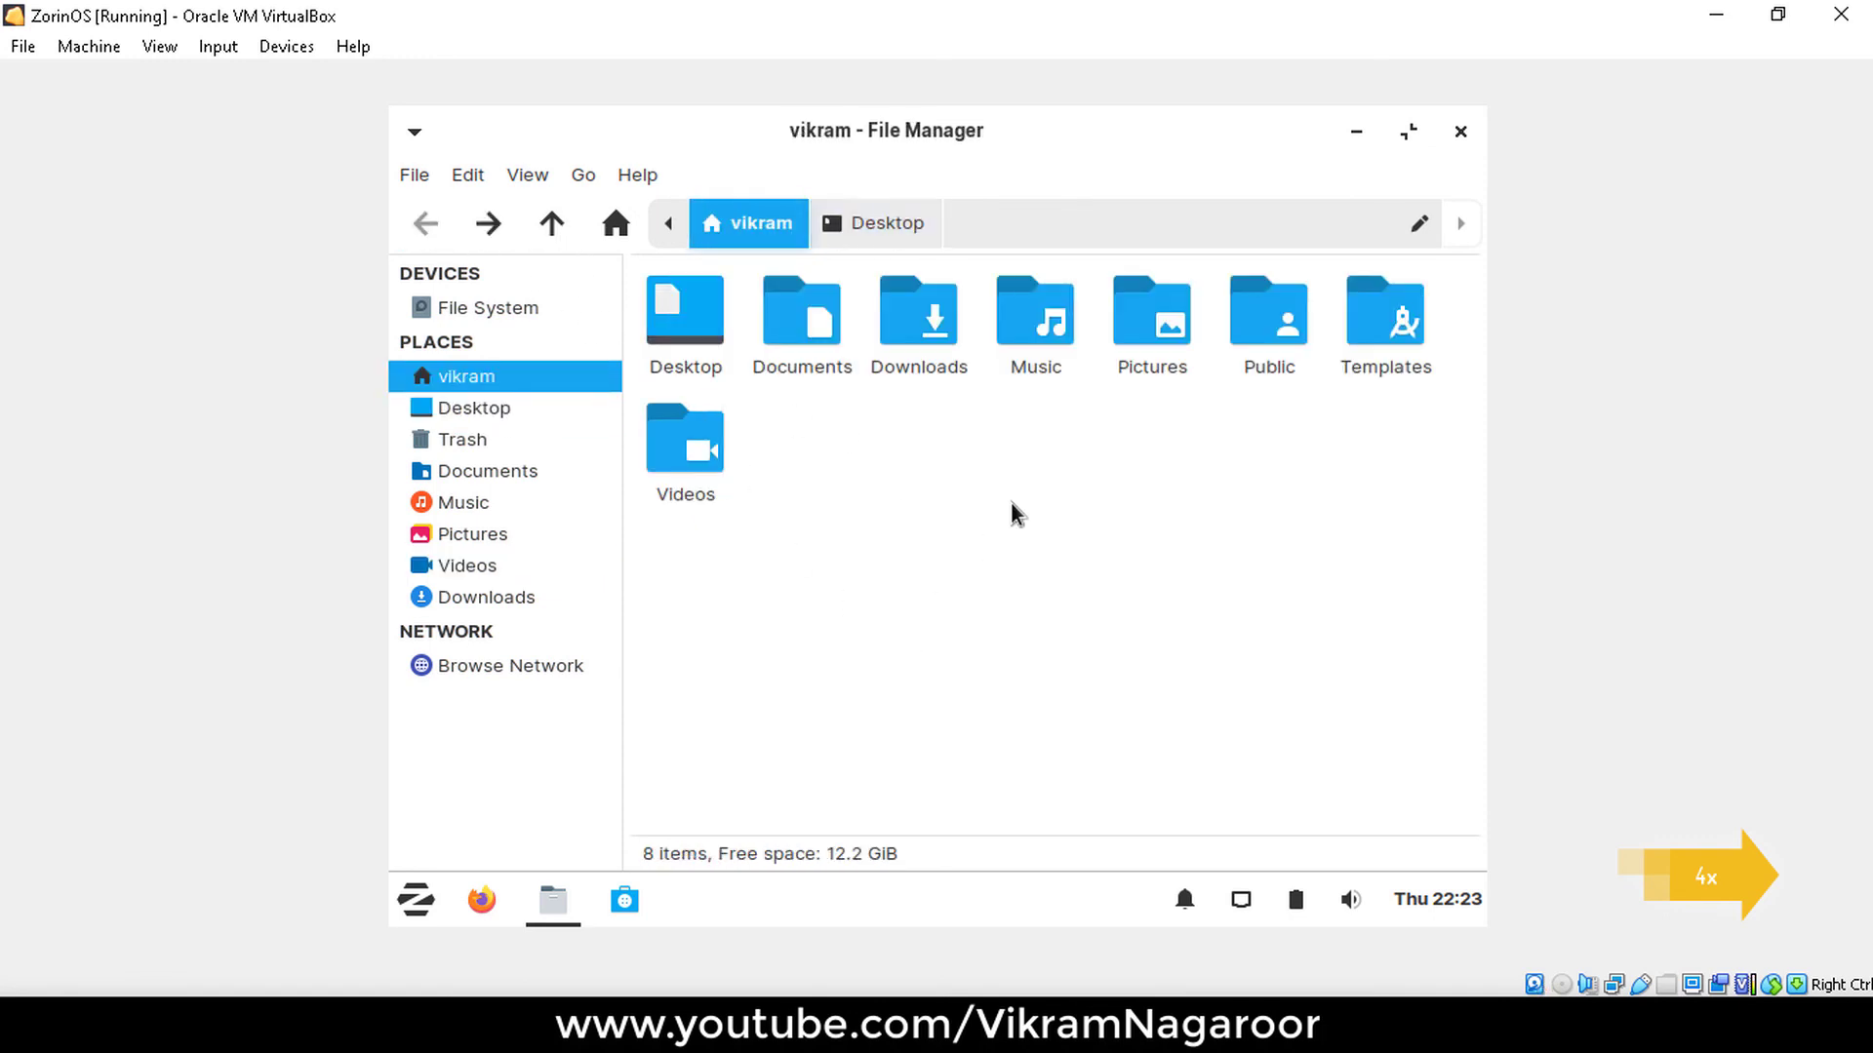
left_click(1460, 131)
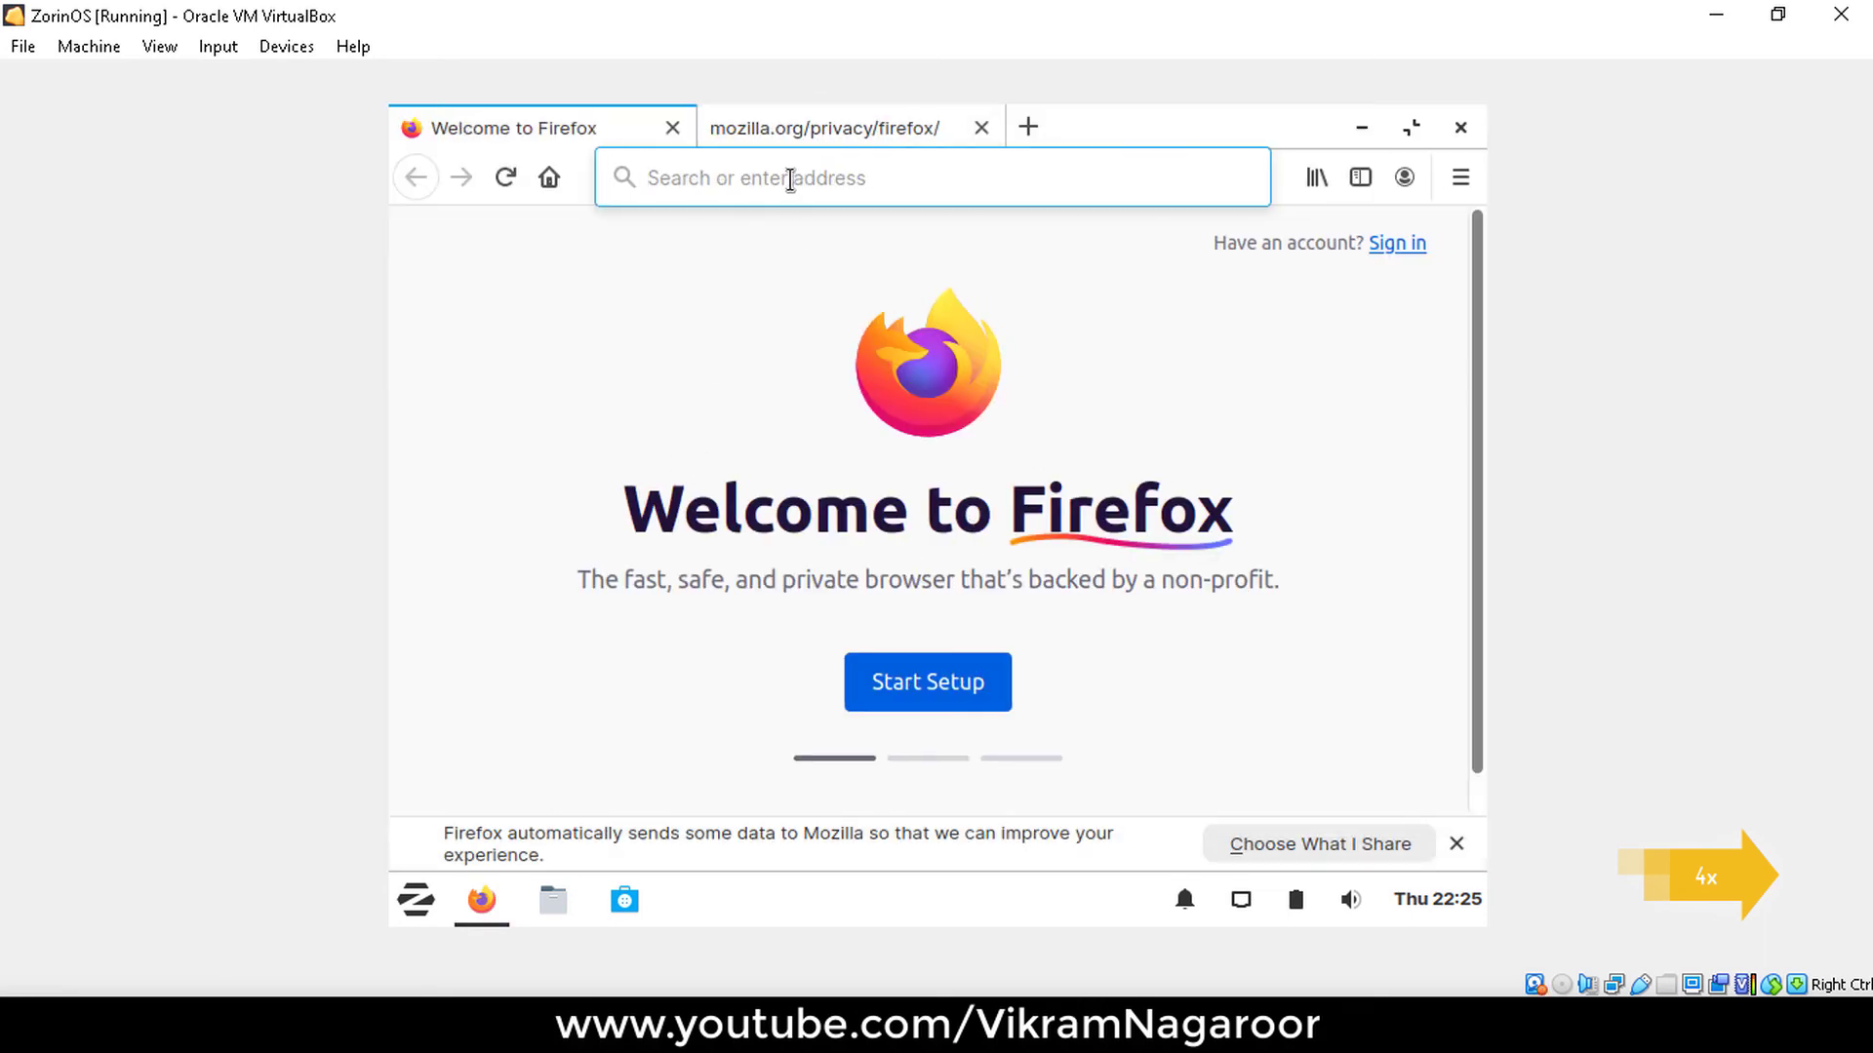
Search 'googl' from Firefox's address bar, then close Firefox and all its tabs.
type("goog")
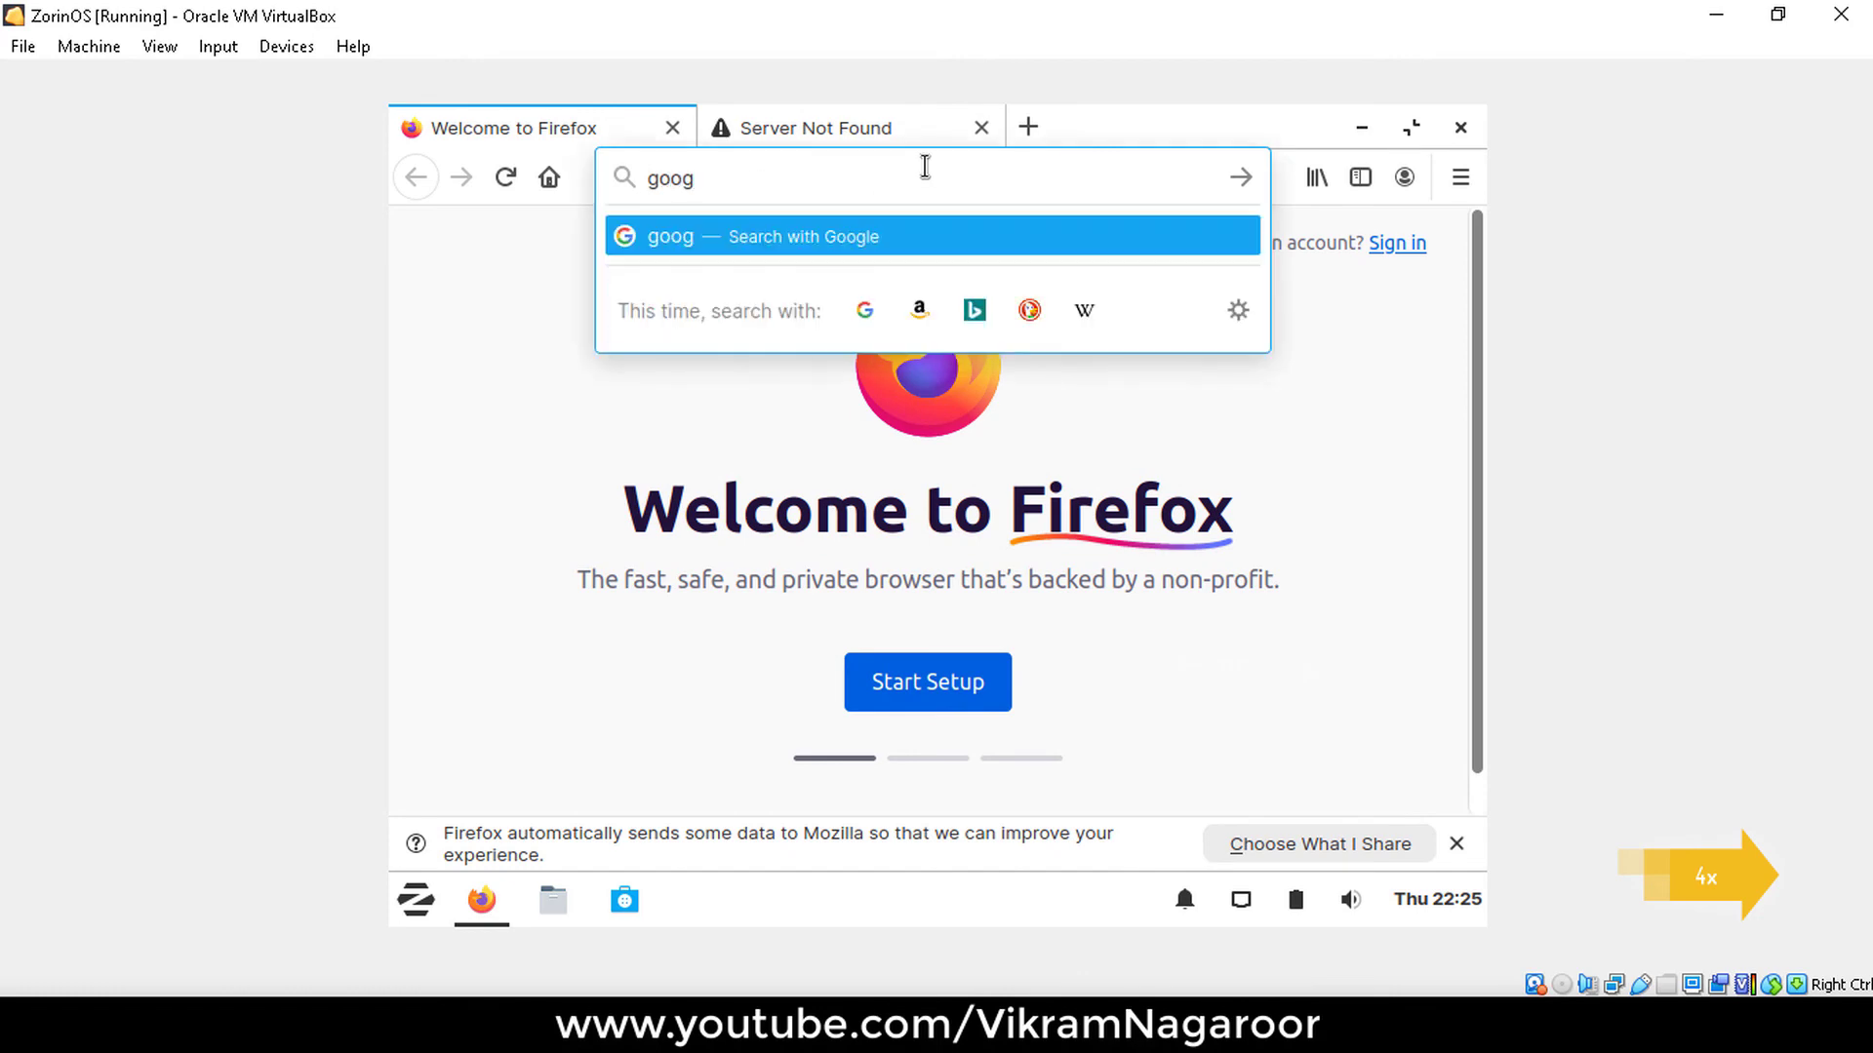
type("l")
left_click(765, 230)
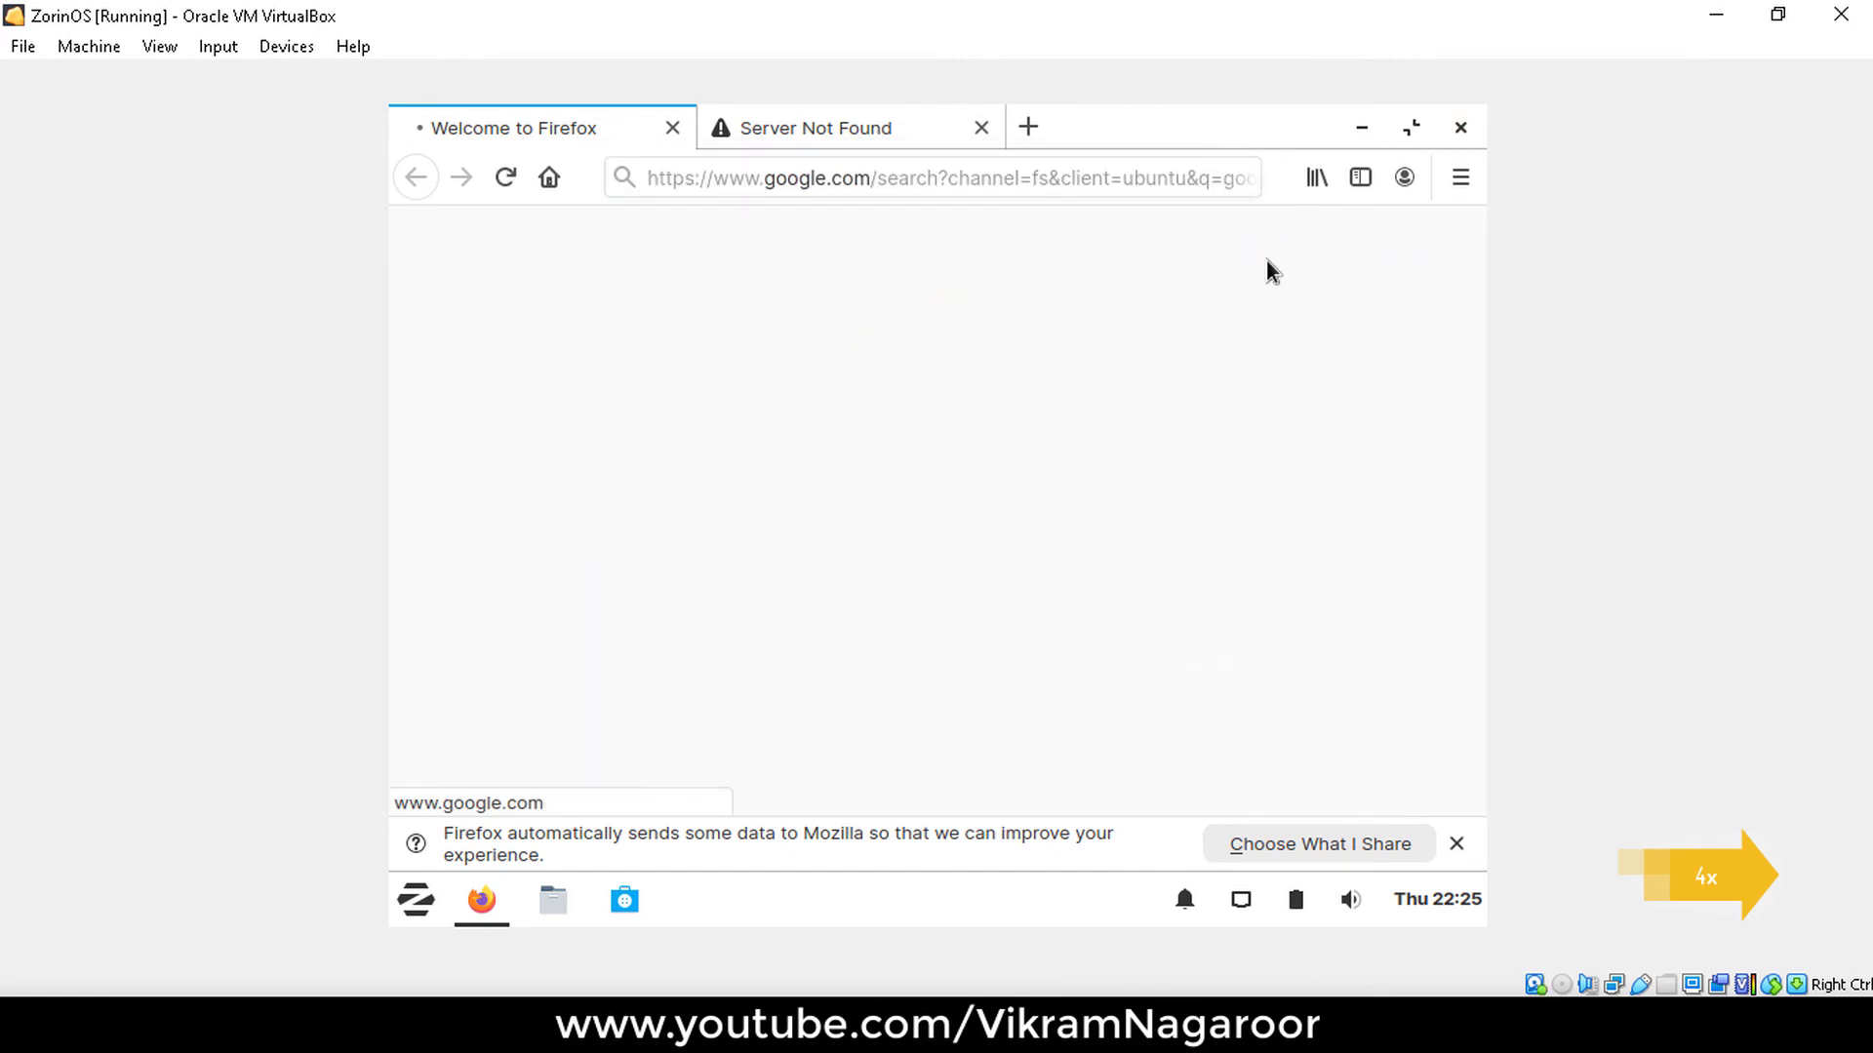
left_click(1460, 127)
left_click(1205, 615)
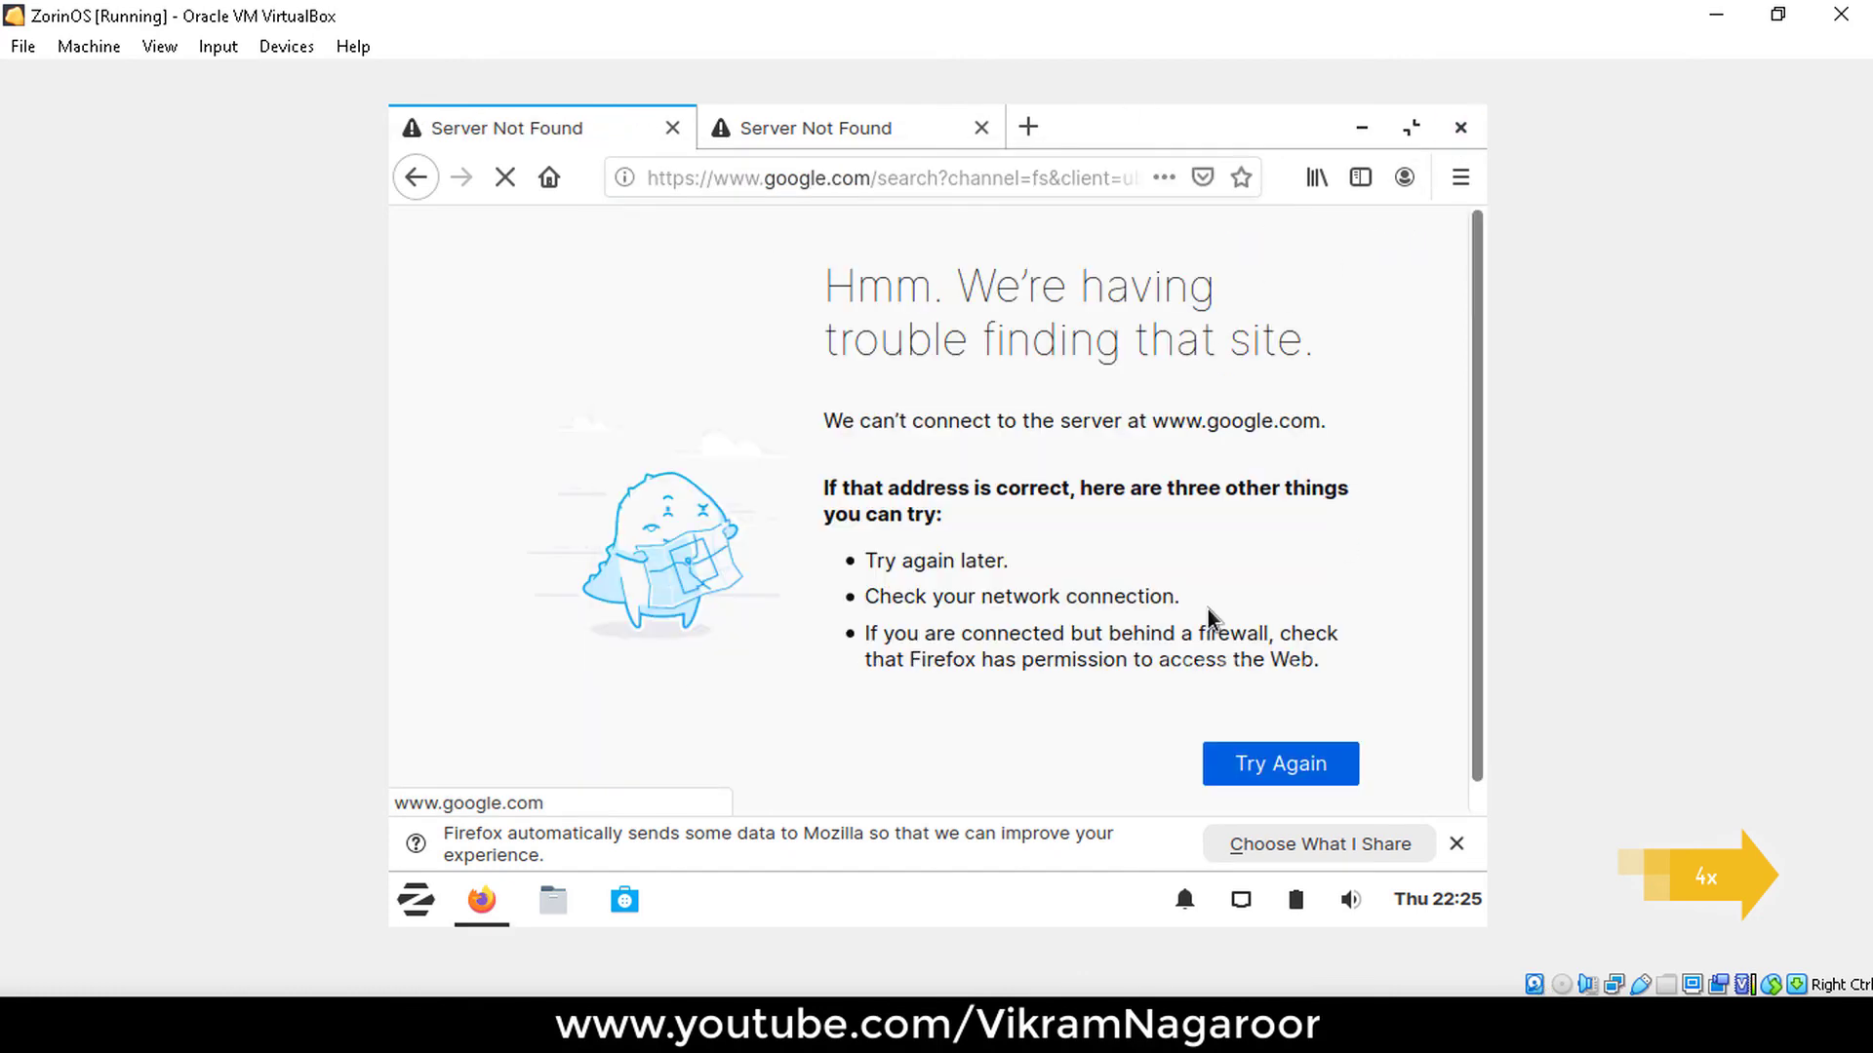
Check the sound, battery, notifications and network popups in the Zorin tray.
left_click(1348, 905)
left_click(1127, 402)
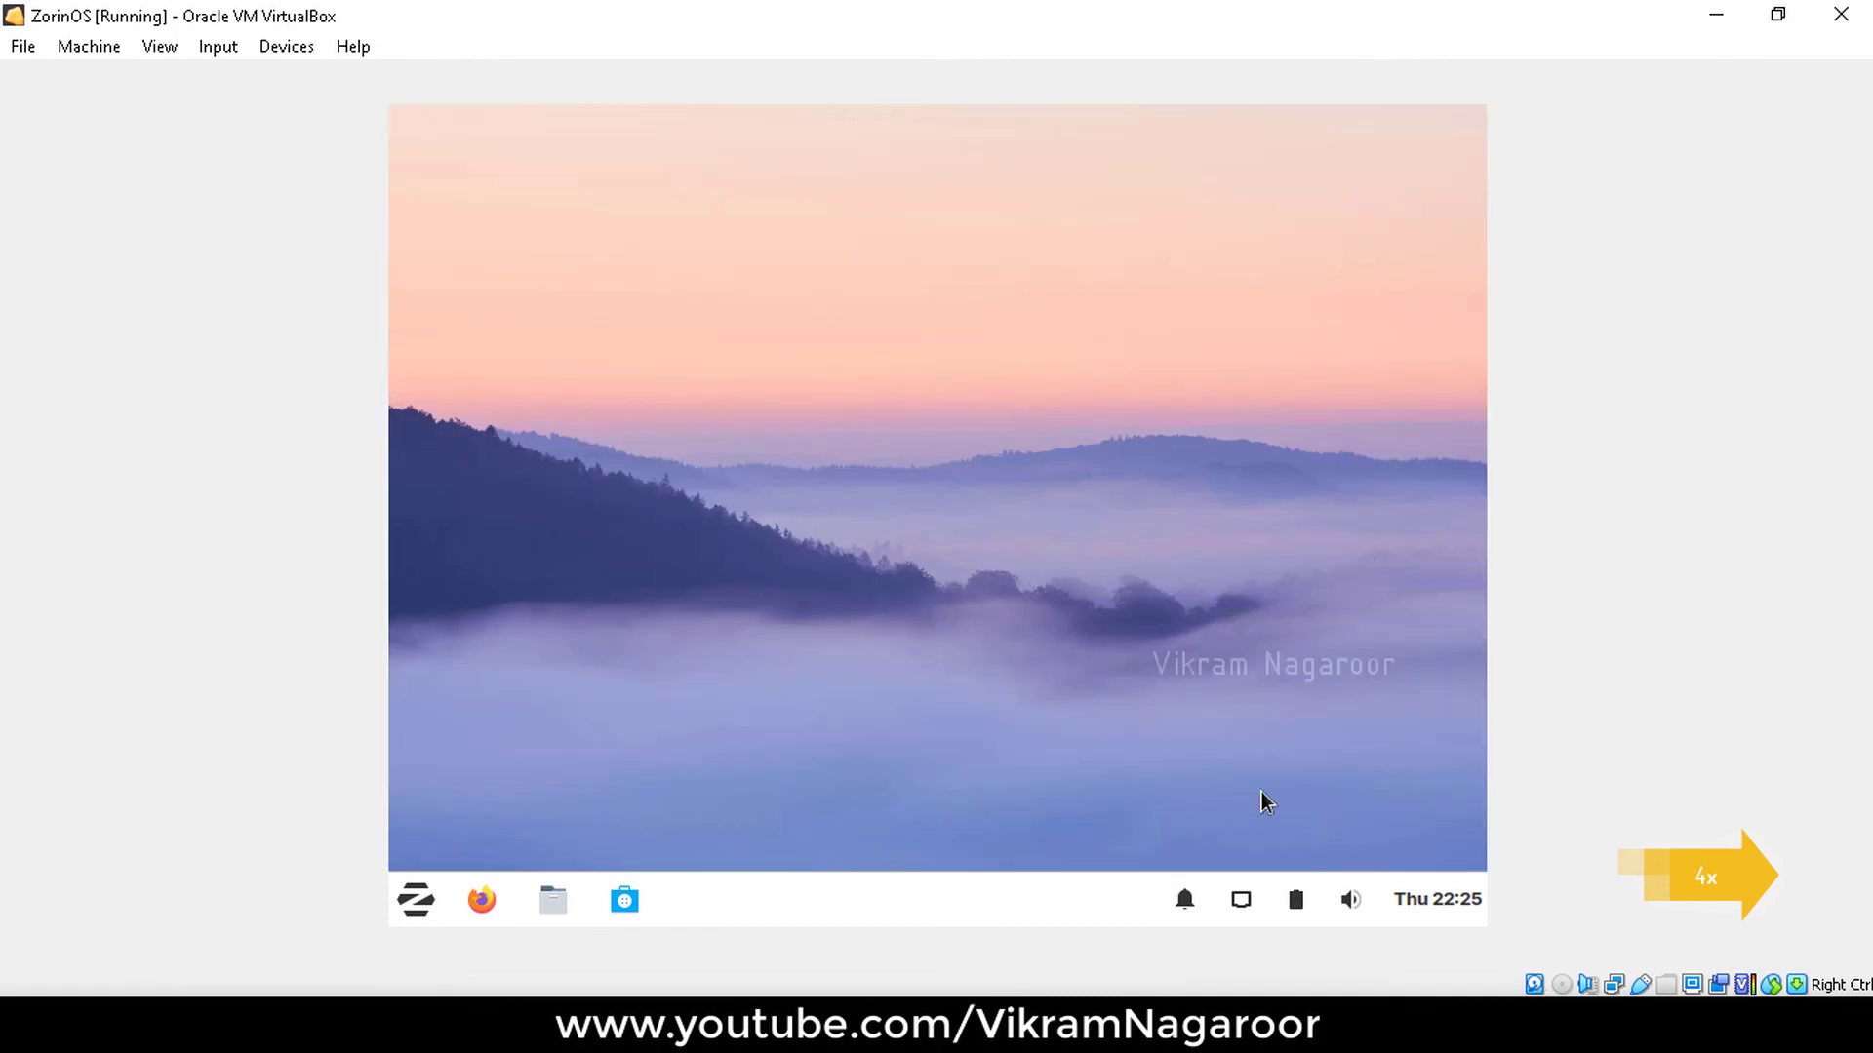
left_click(1295, 899)
left_click(1191, 500)
left_click(1207, 907)
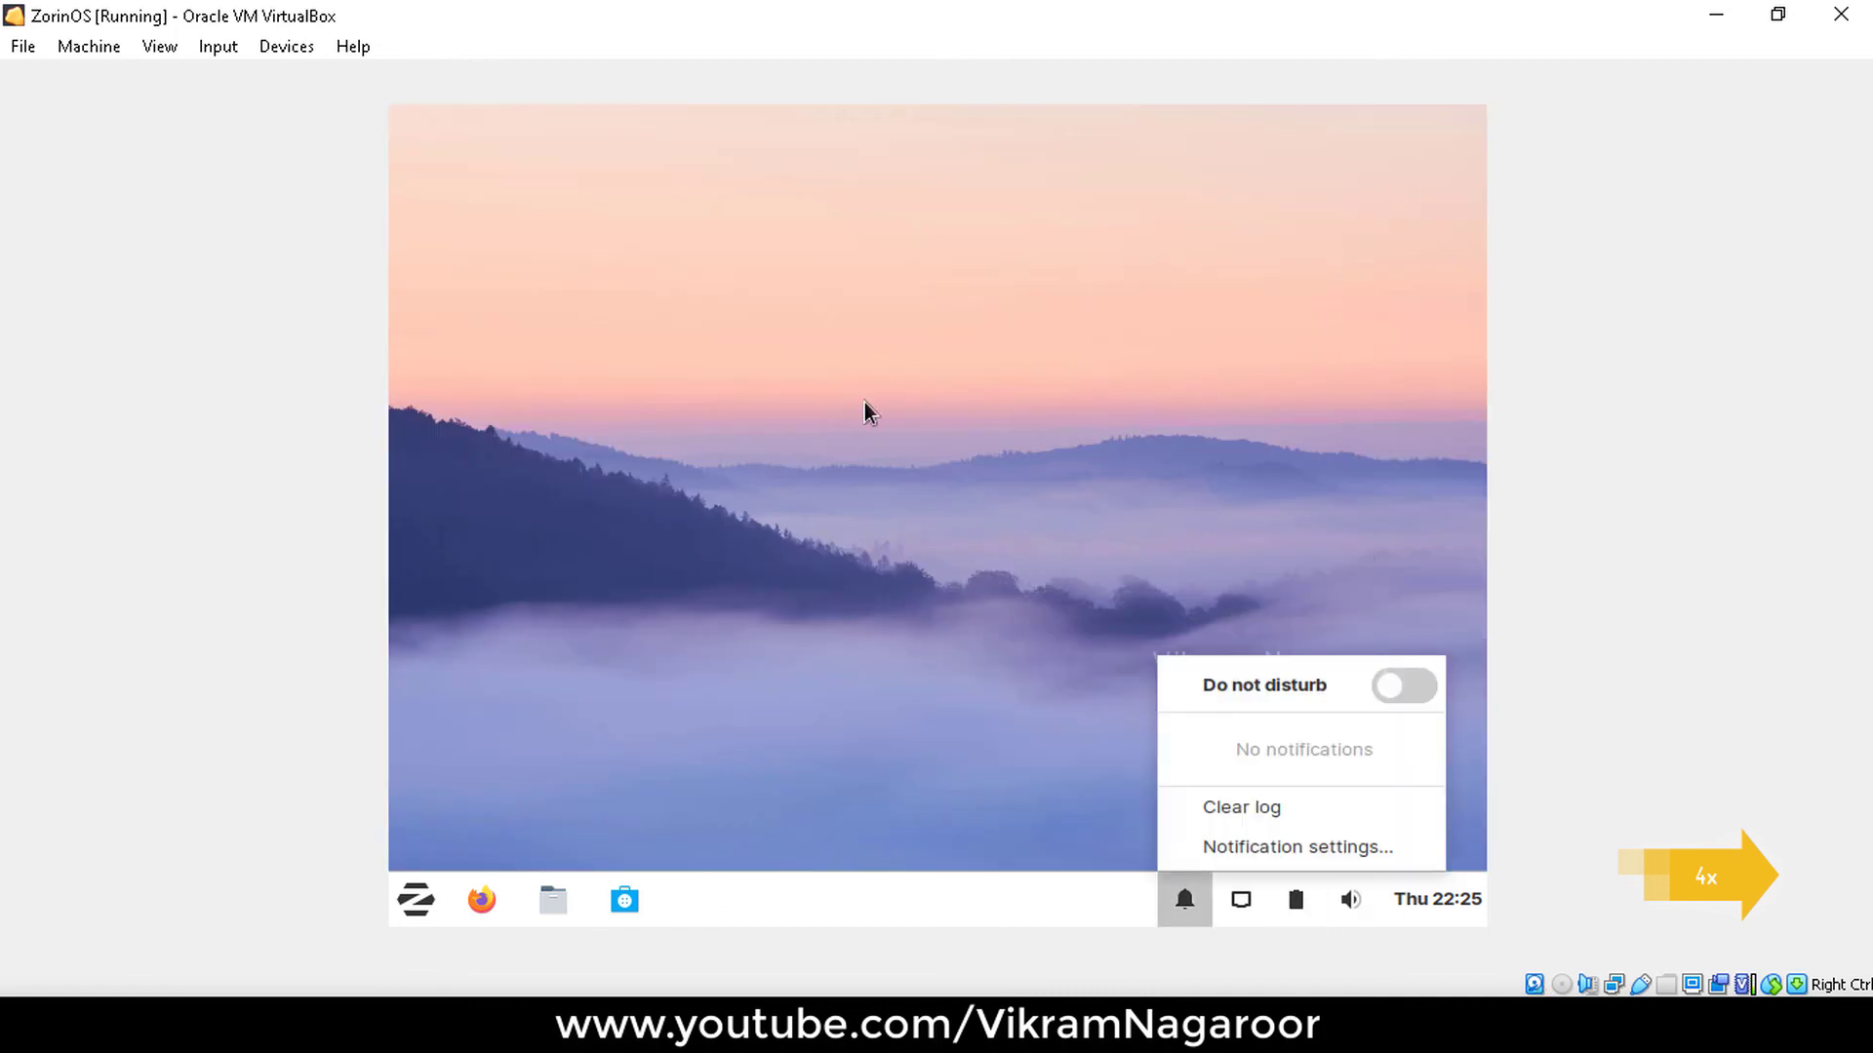
left_click(865, 410)
left_click(1253, 903)
left_click(859, 419)
Browse the Zorin menu's System and Settings app categories.
left_click(432, 899)
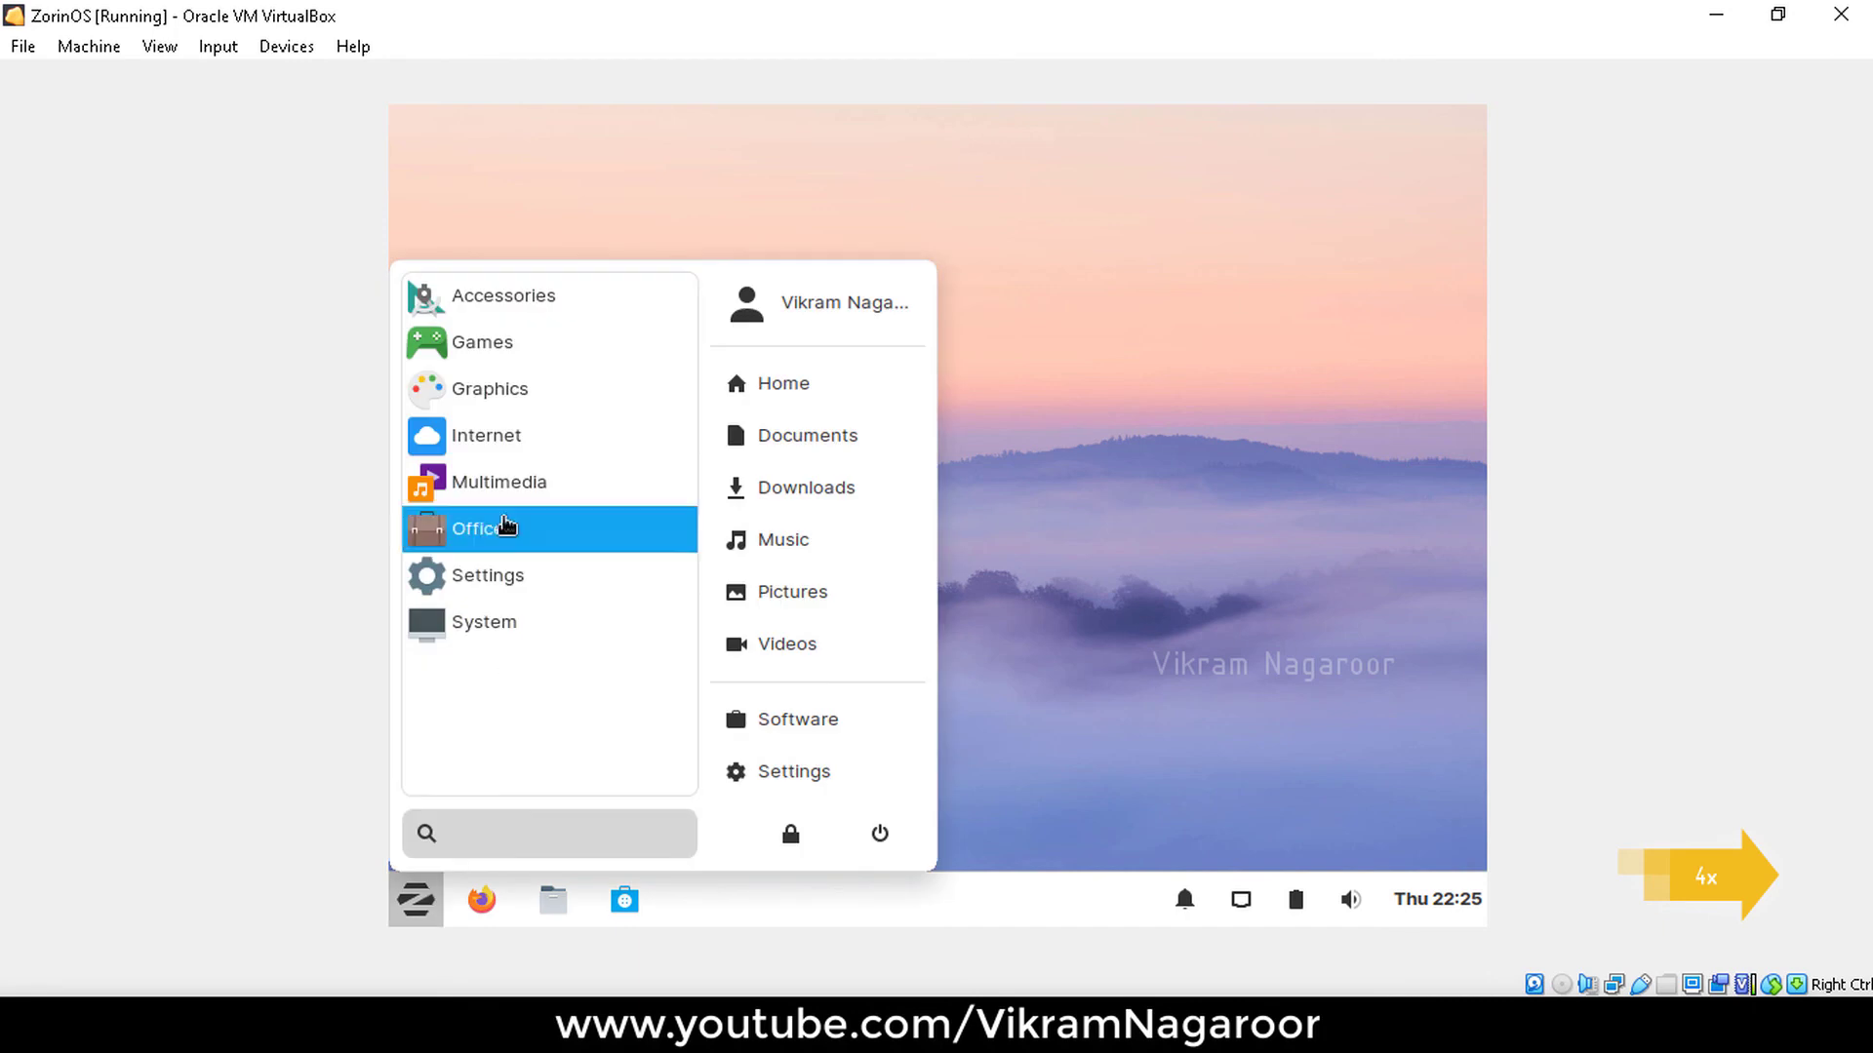
left_click(494, 629)
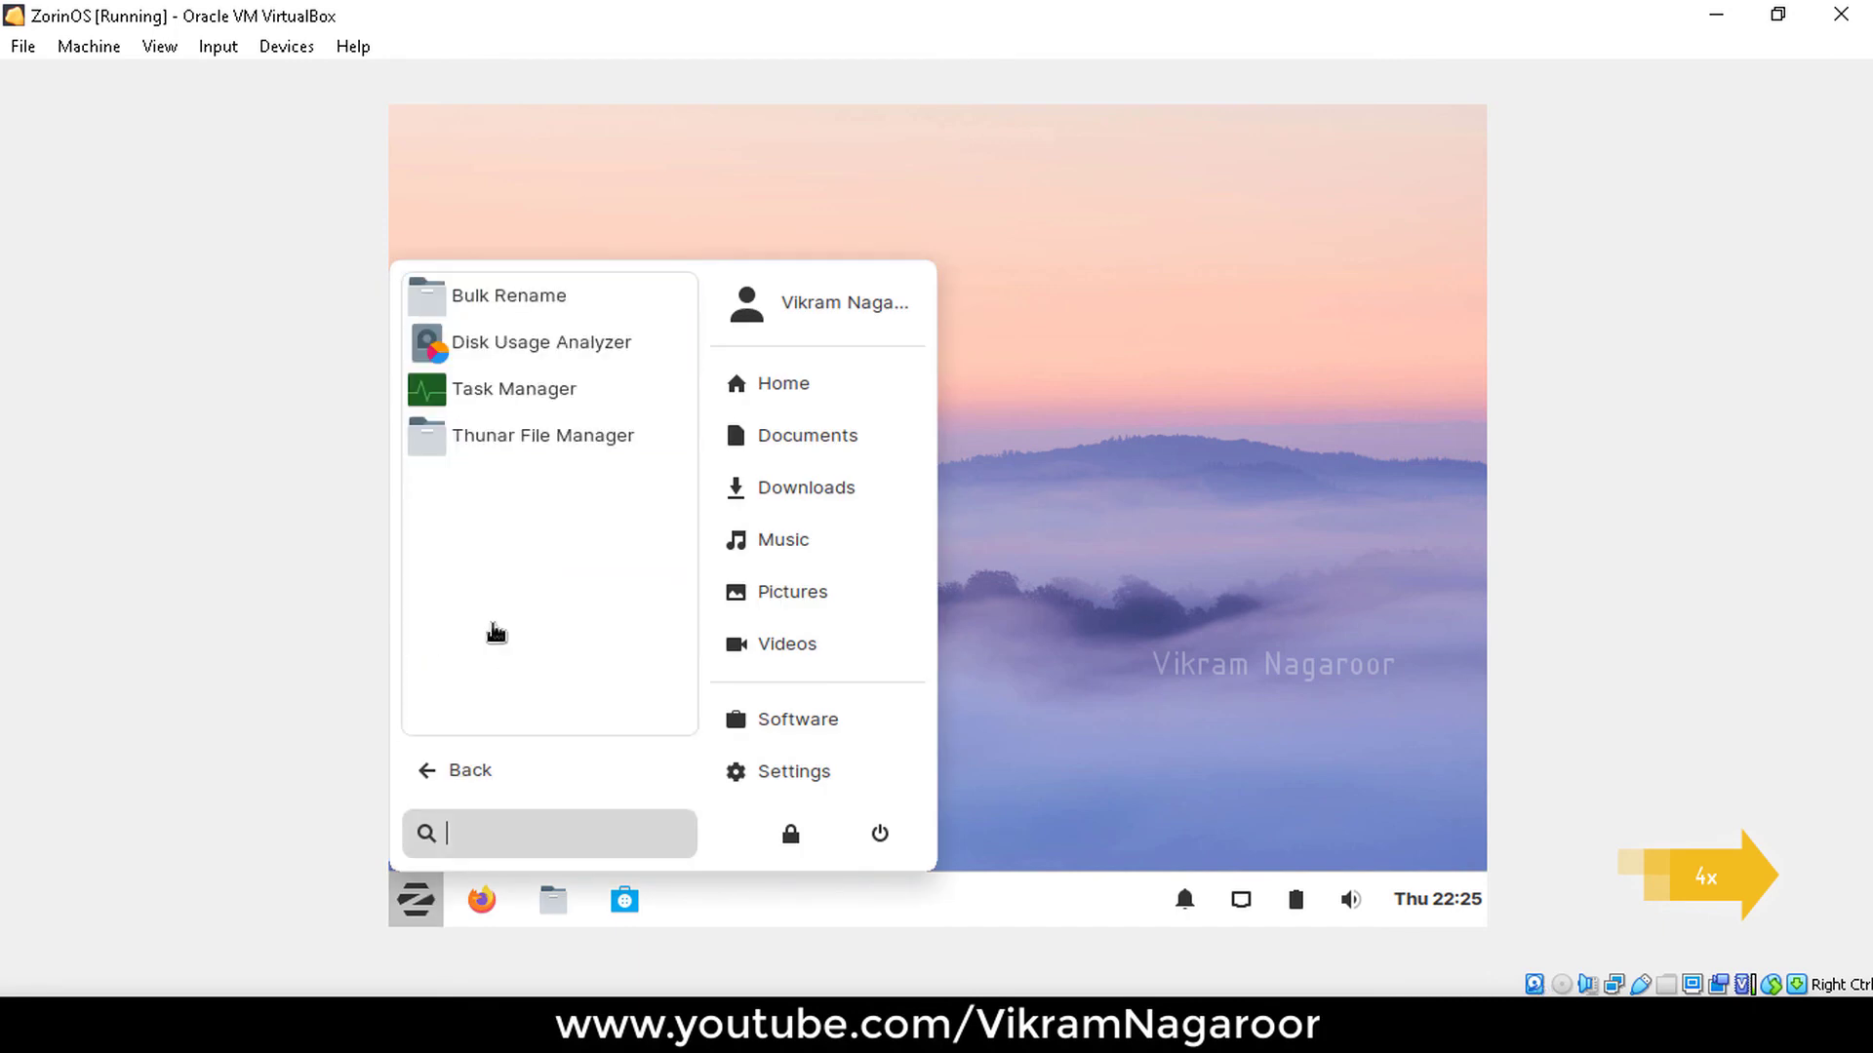
left_click(418, 897)
left_click(418, 897)
left_click(458, 576)
scroll(553, 464, "down", 10)
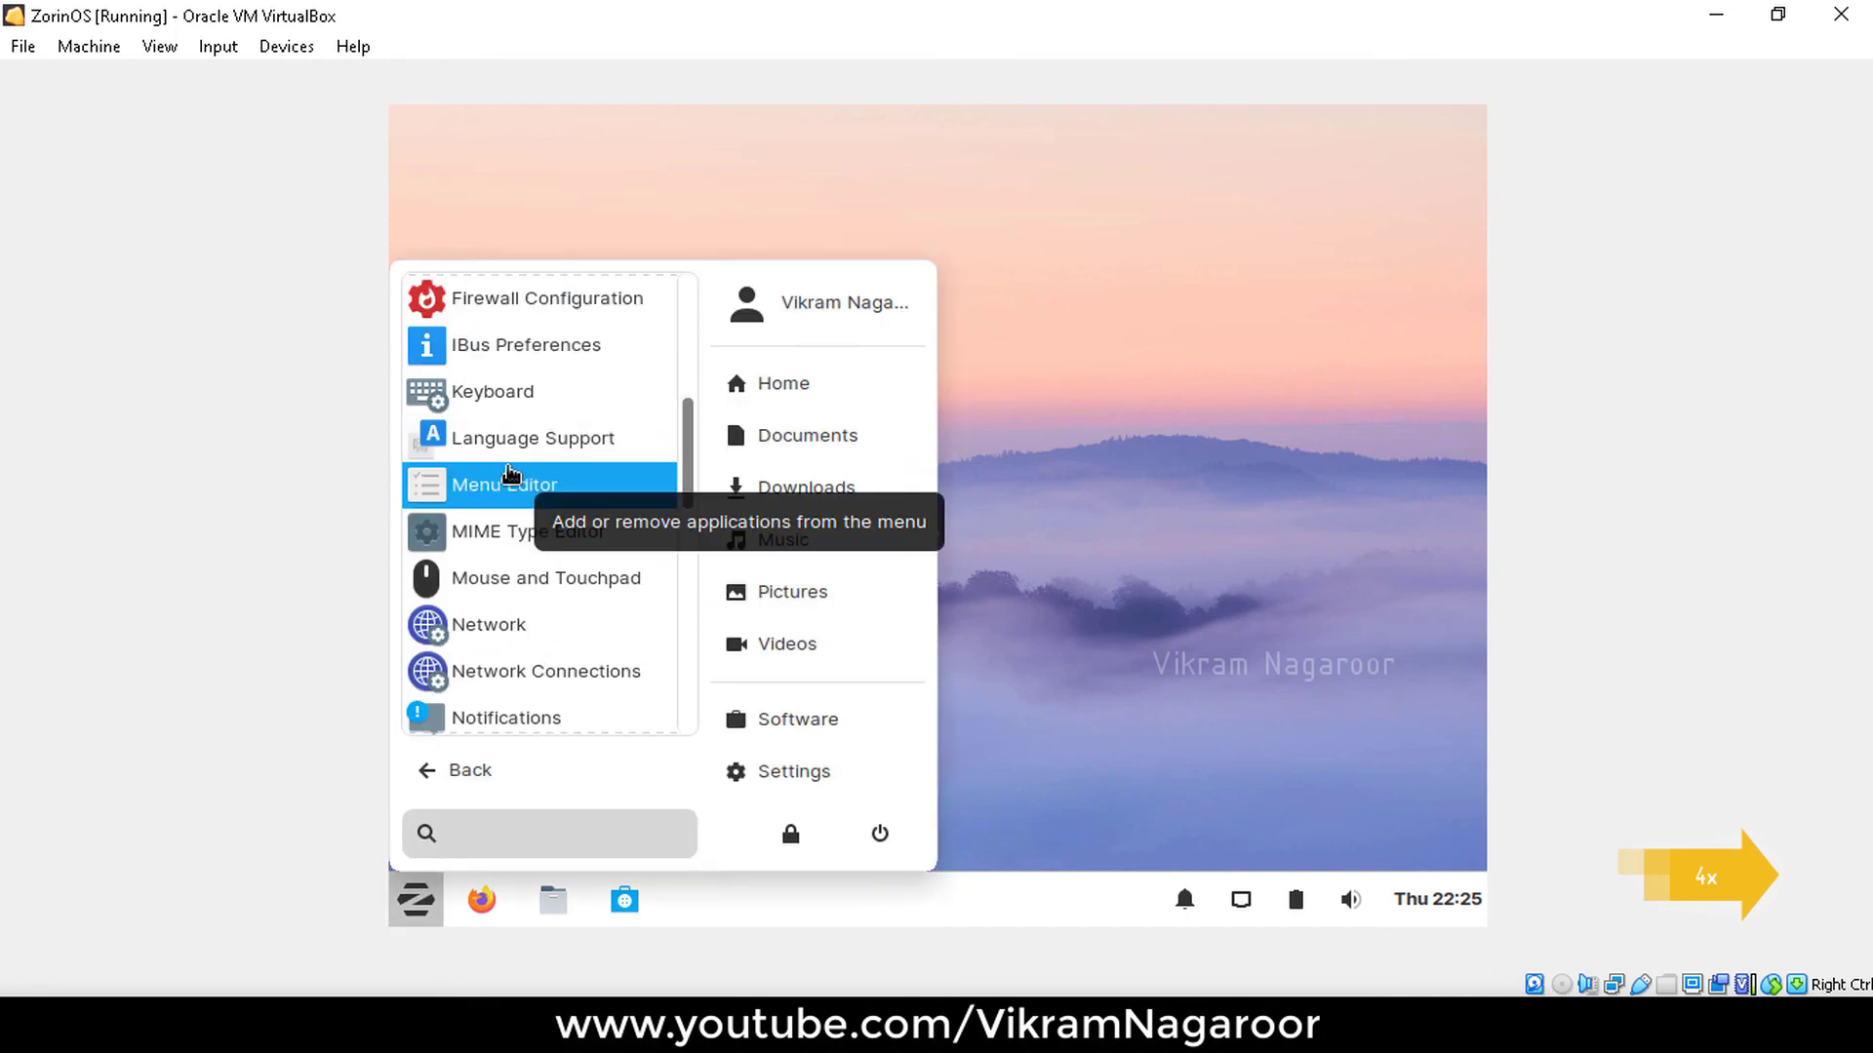
scroll(509, 476, "up", 4)
scroll(505, 493, "up", 5)
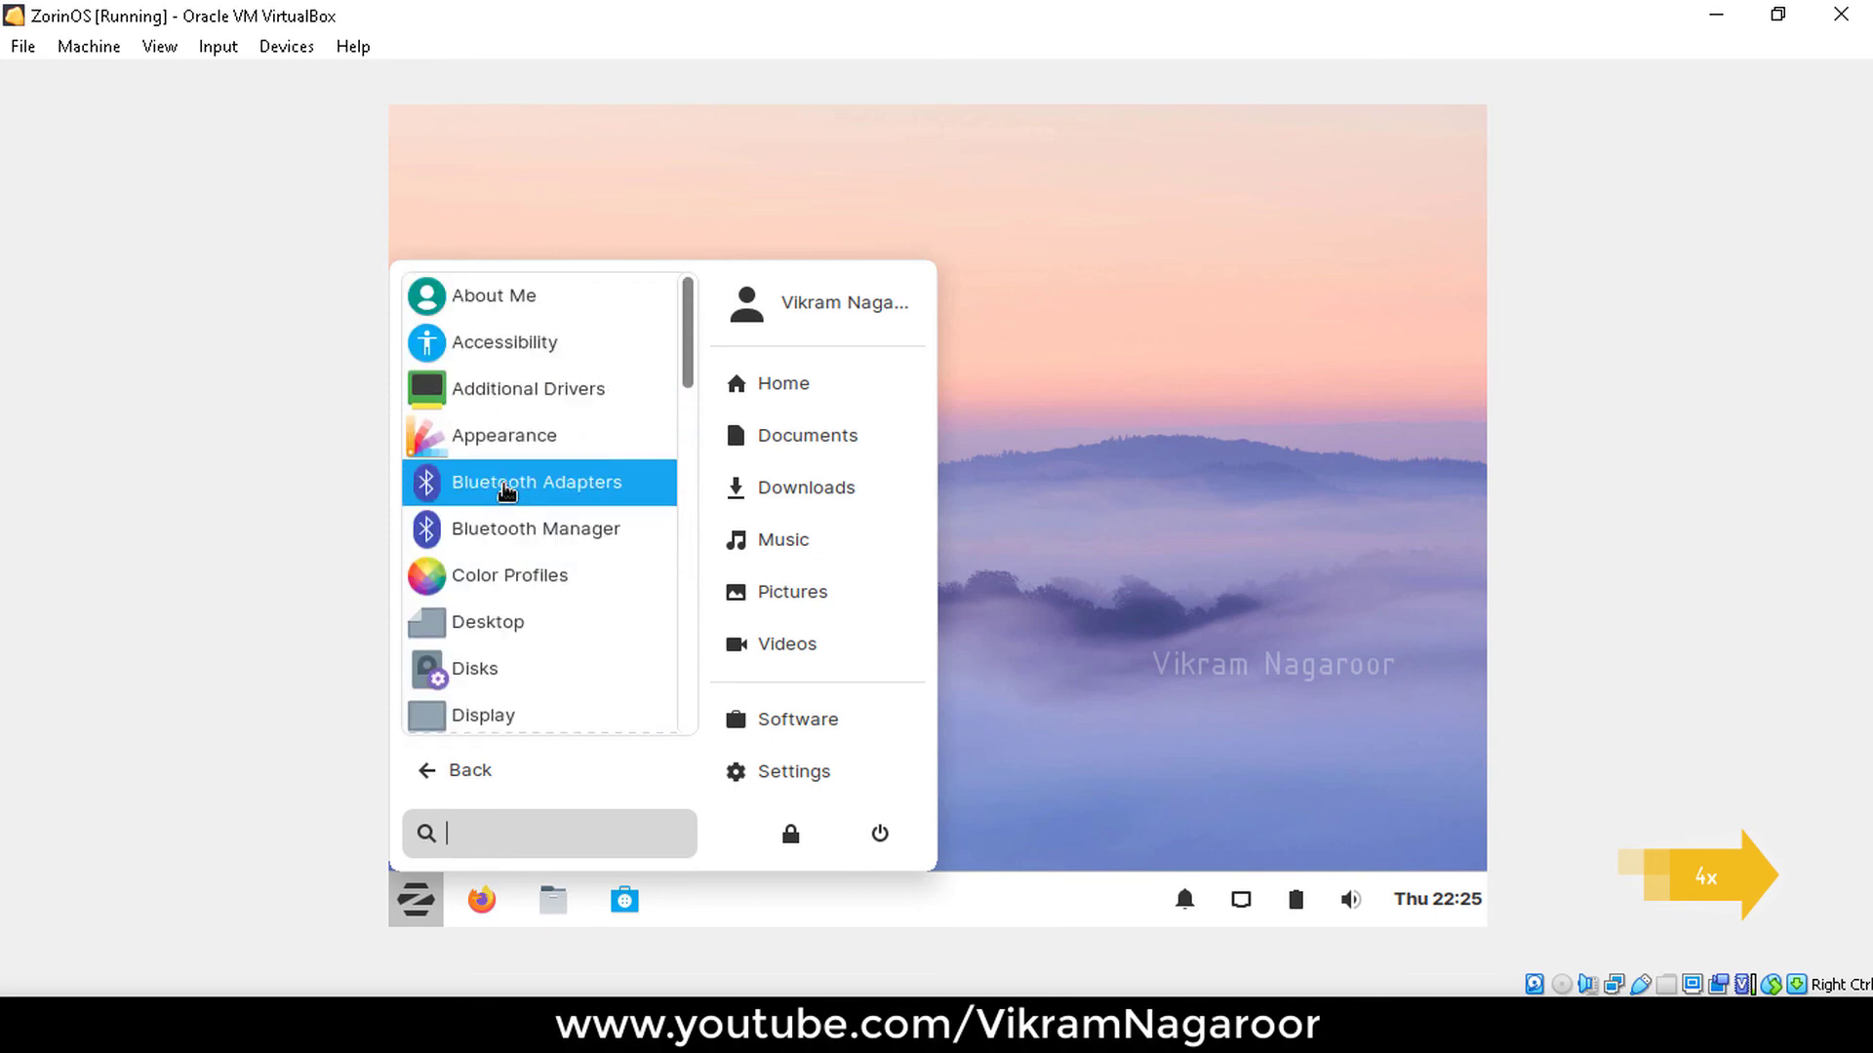
Look through the Zorin Settings window, close it, and bring up VirtualBox's Machine menu.
left_click(804, 774)
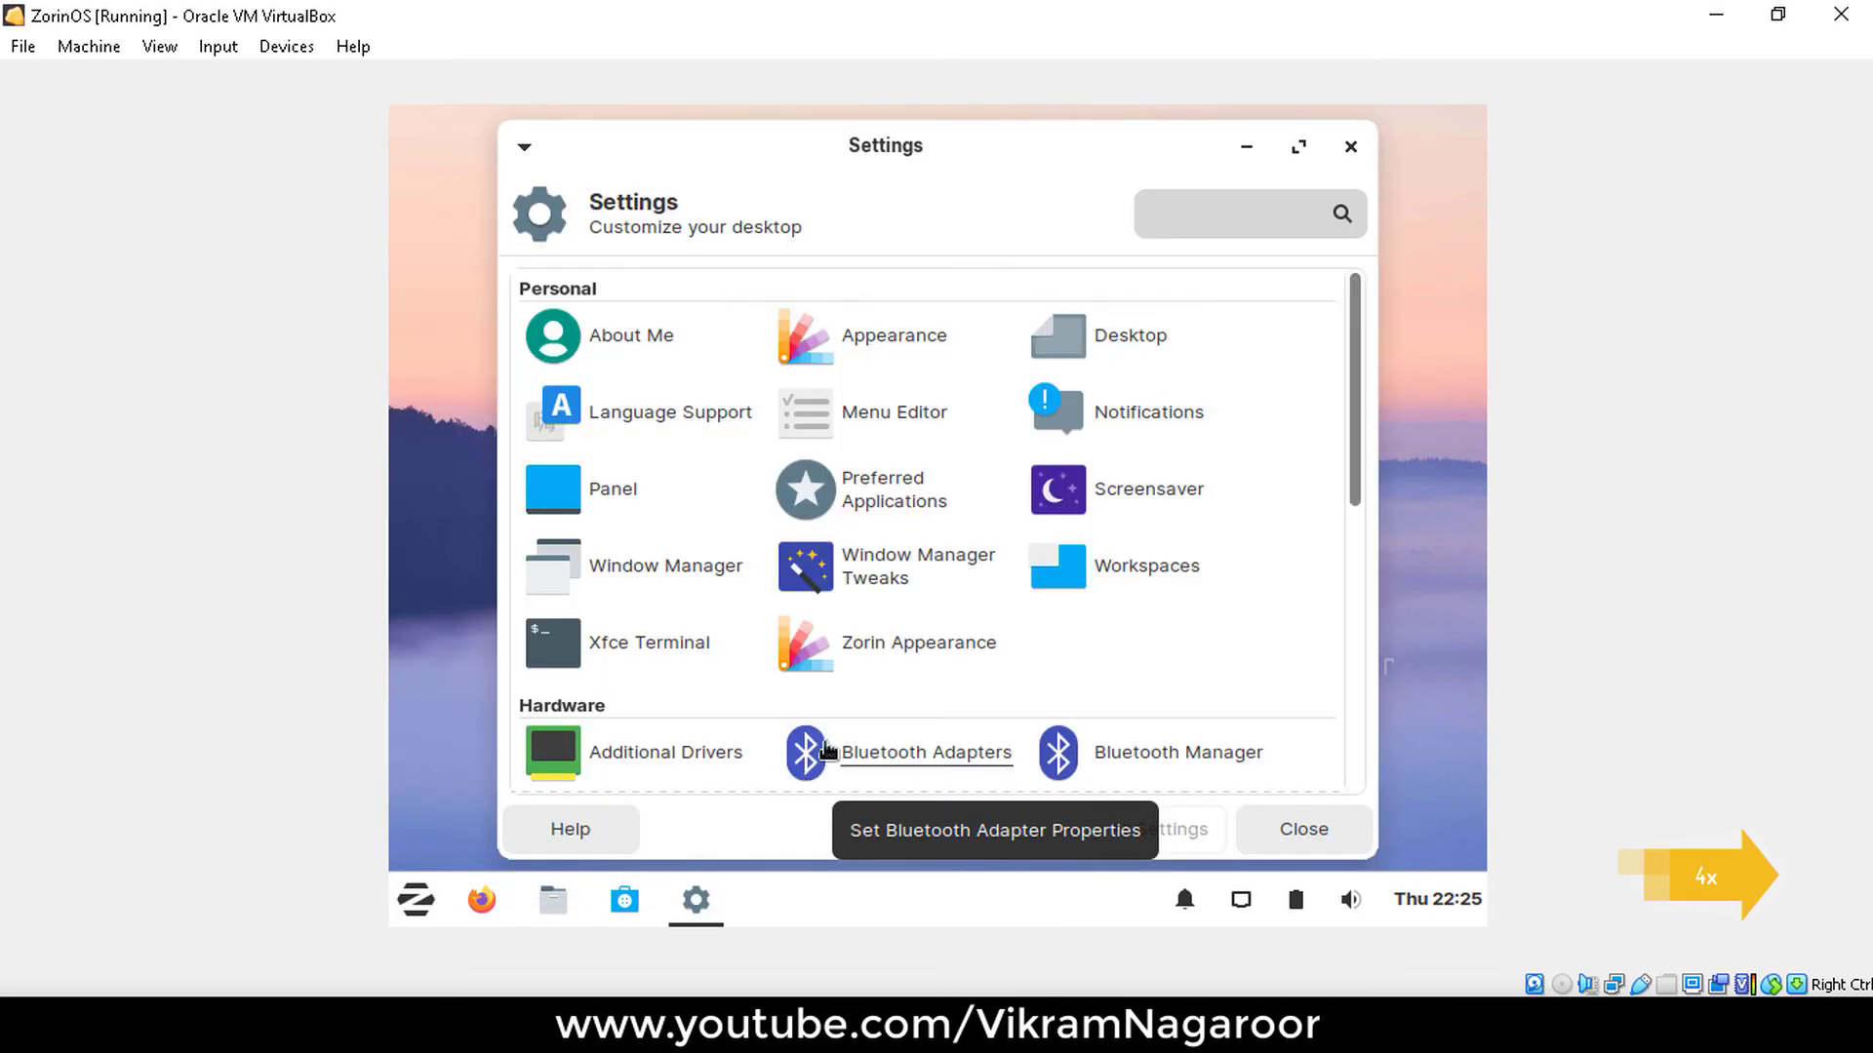
scroll(881, 612, "down", 6)
scroll(881, 613, "up", 6)
scroll(881, 612, "up", 1)
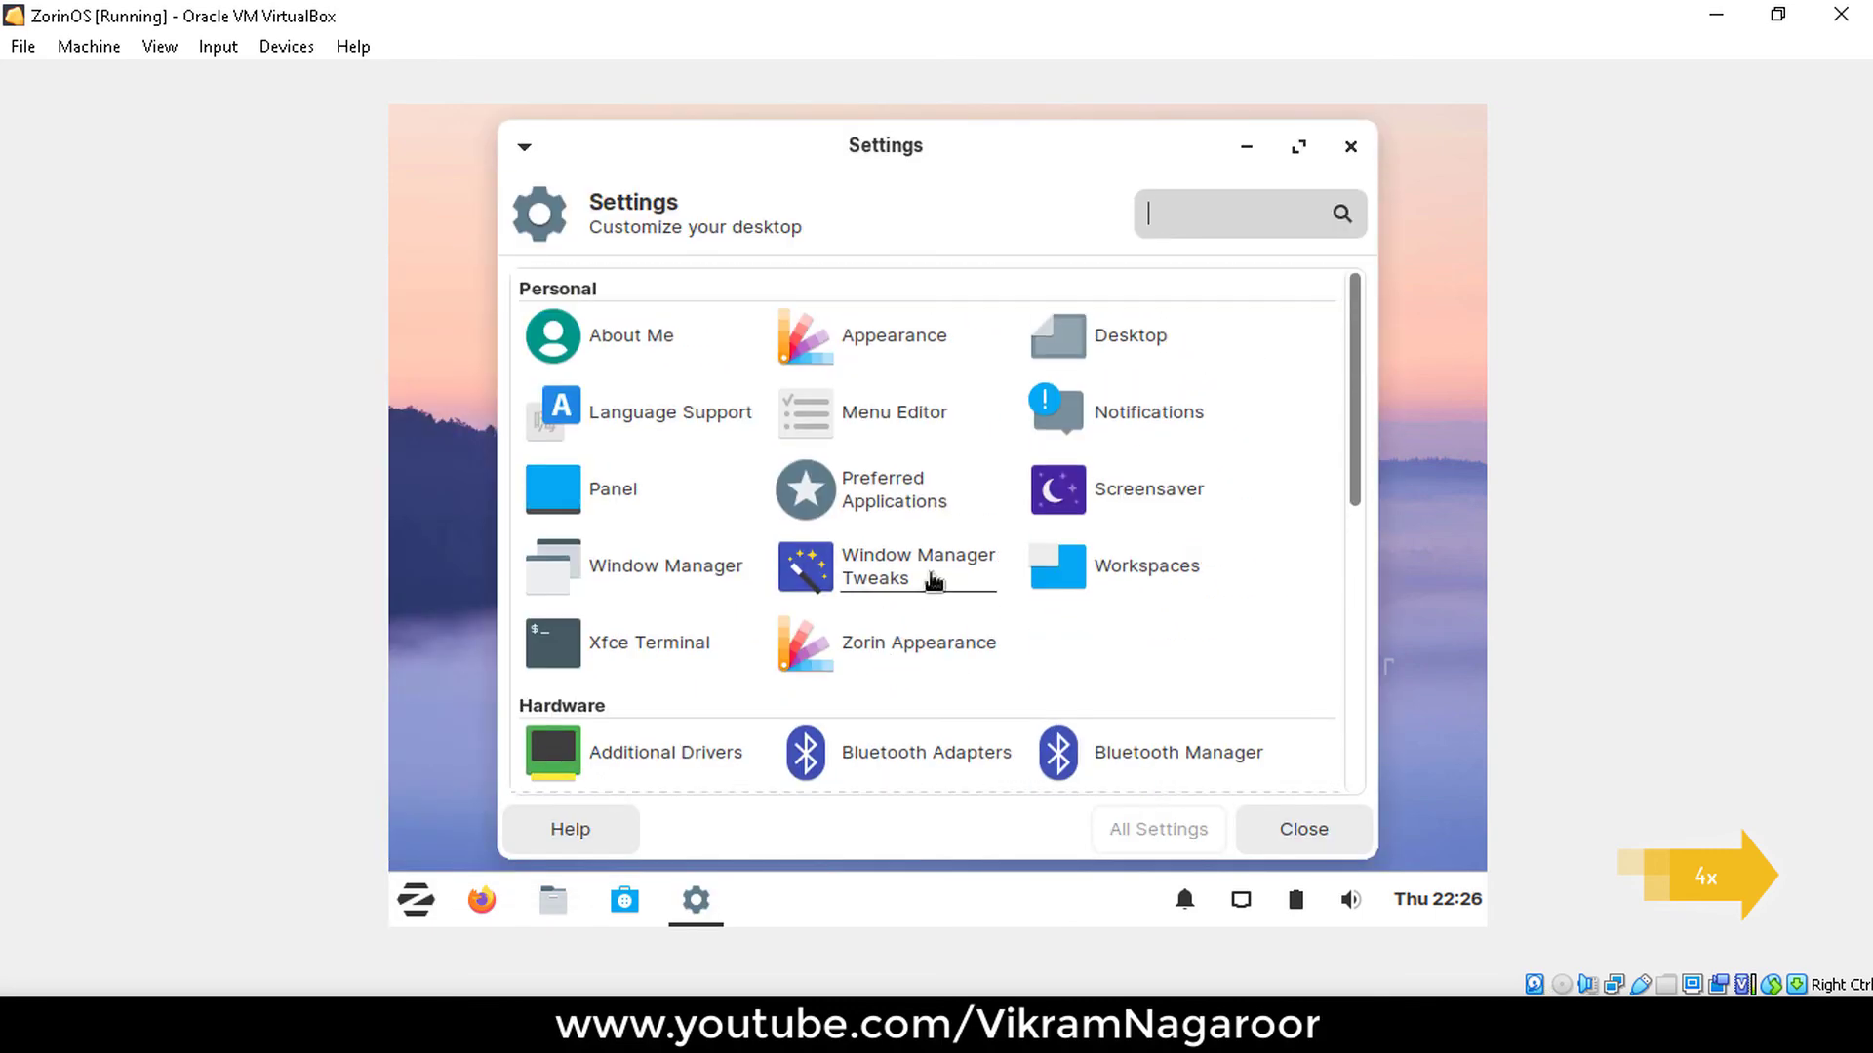
left_click(1351, 146)
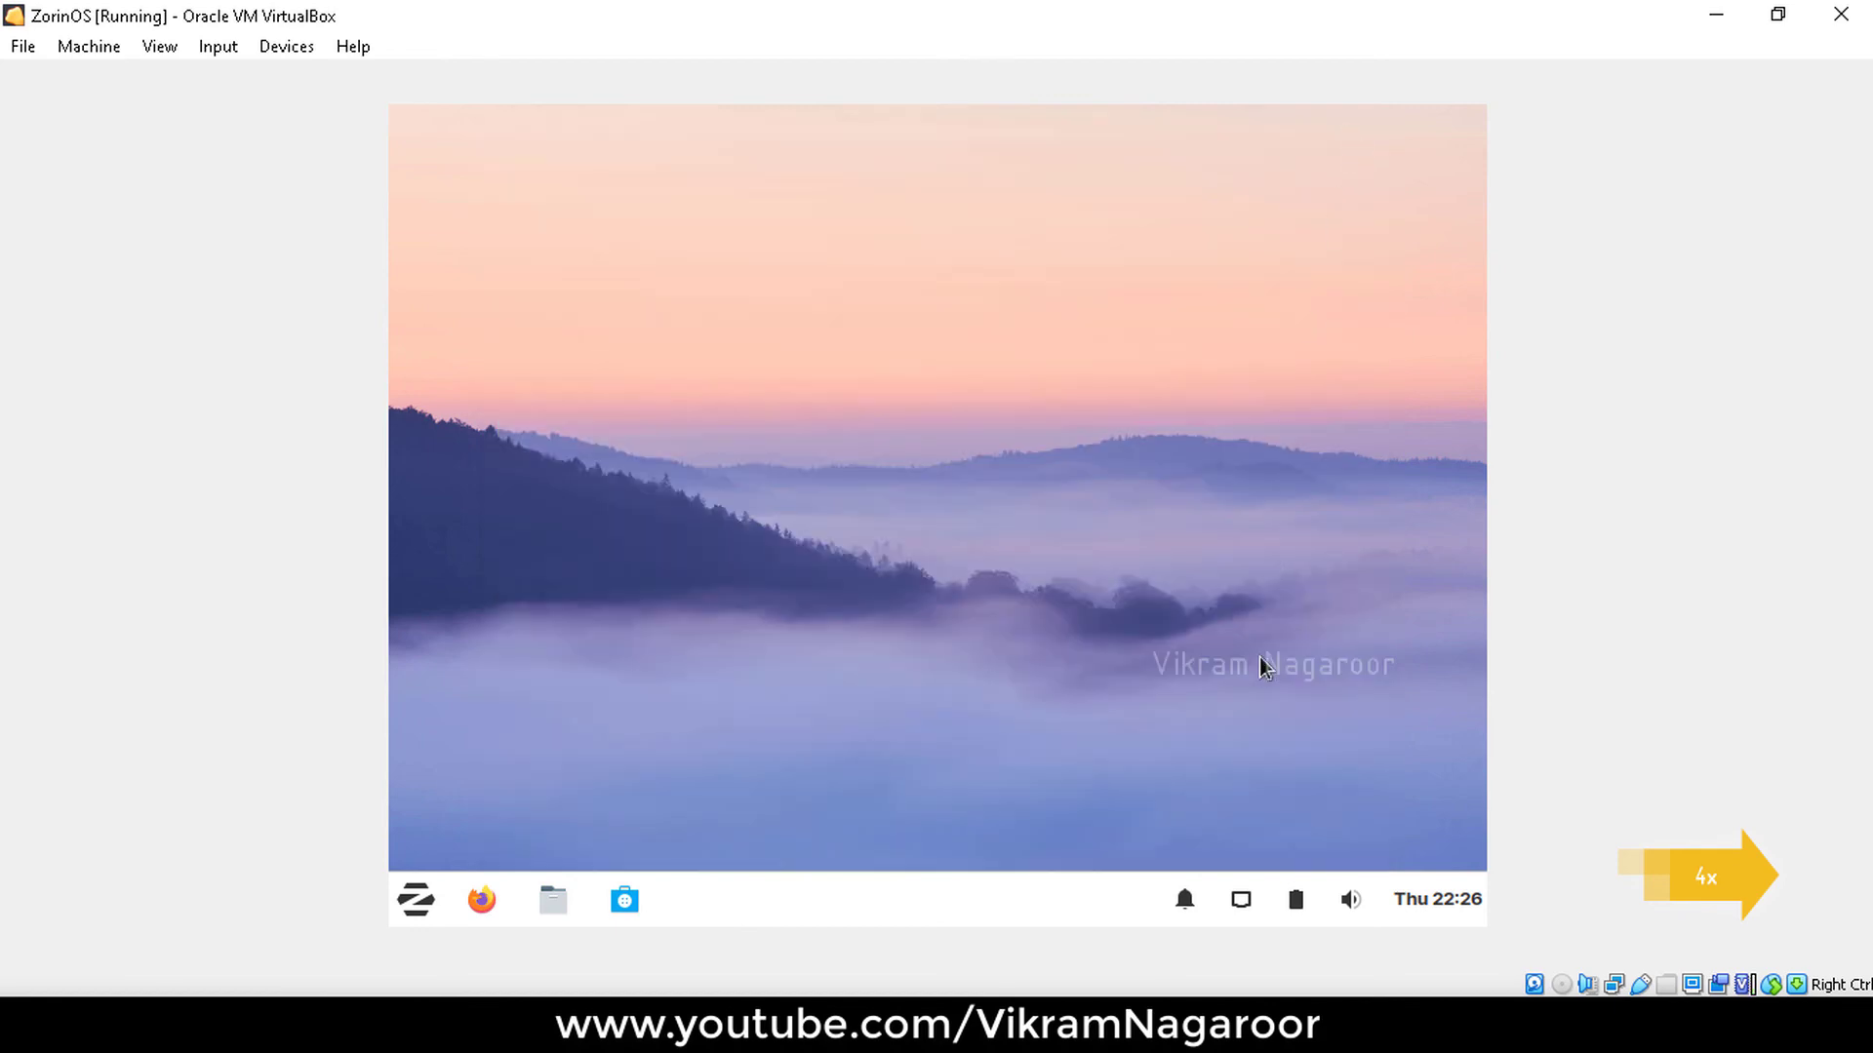
left_click(83, 46)
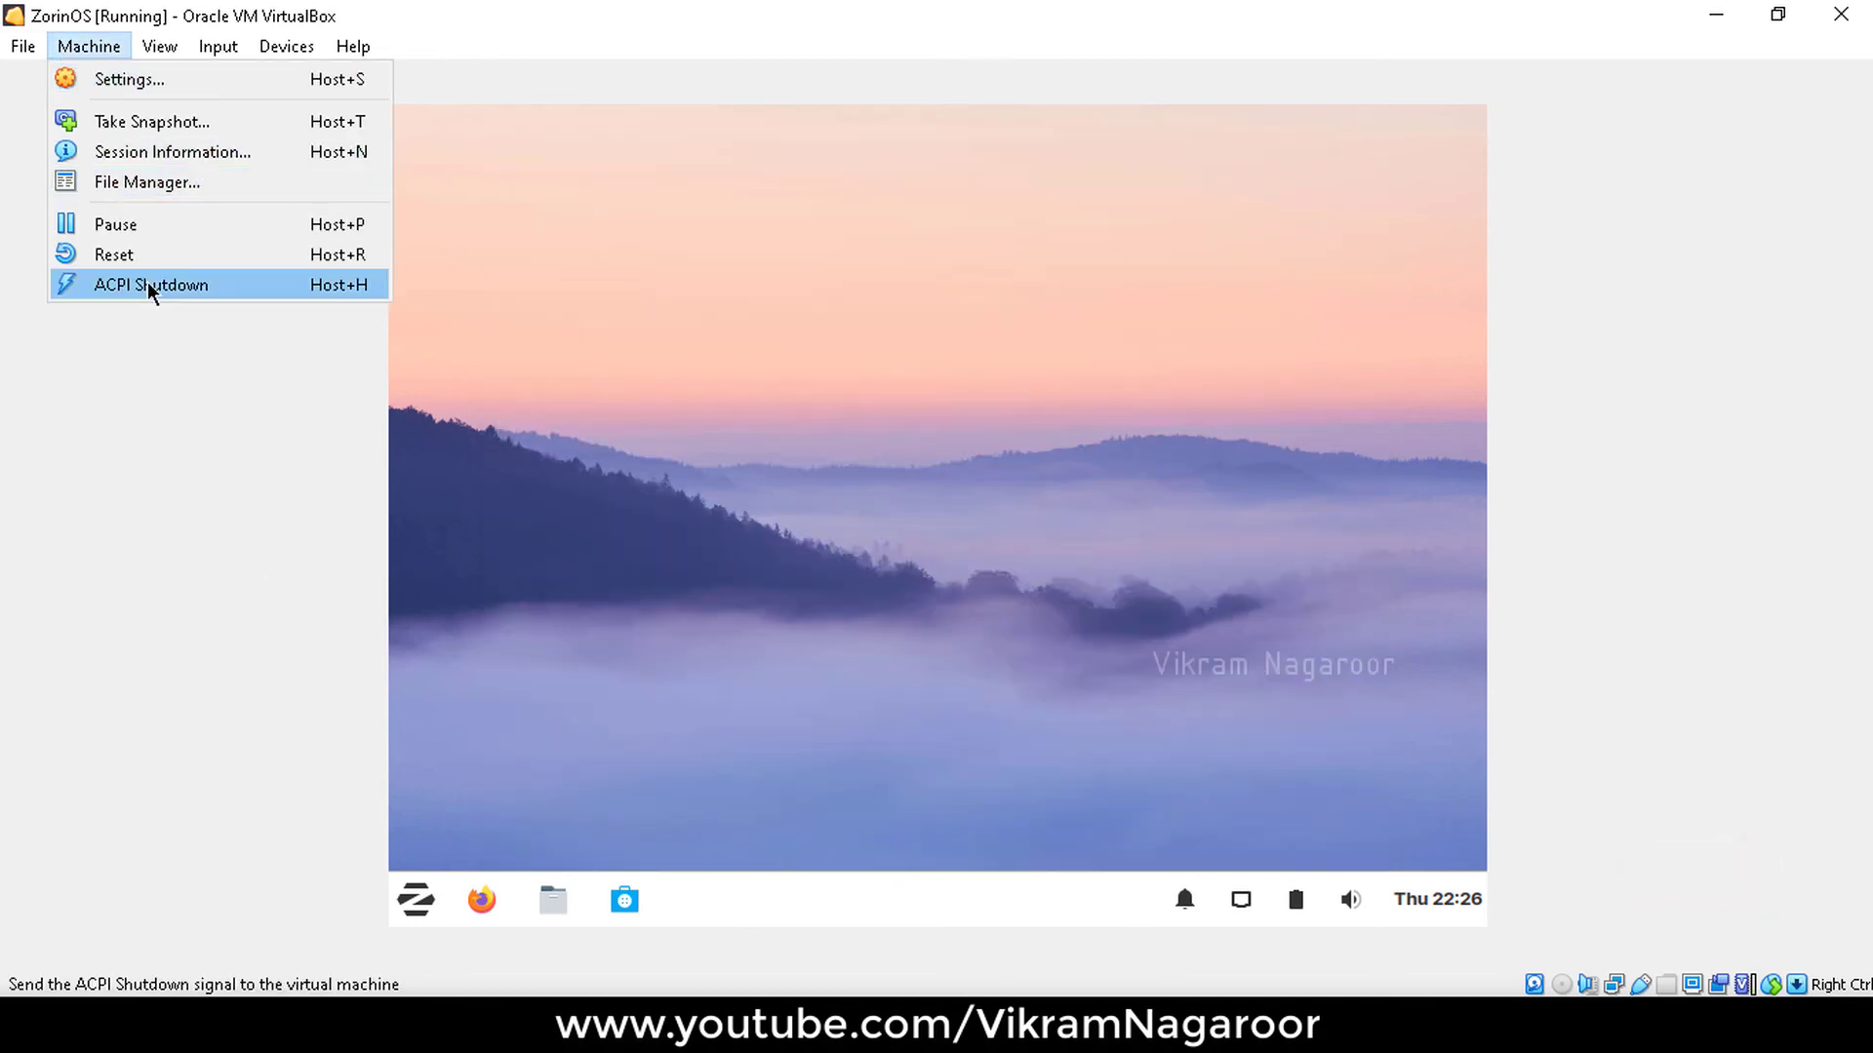
Shut down Zorin OS from its power options, then close the VirtualBox Manager.
left_click(415, 895)
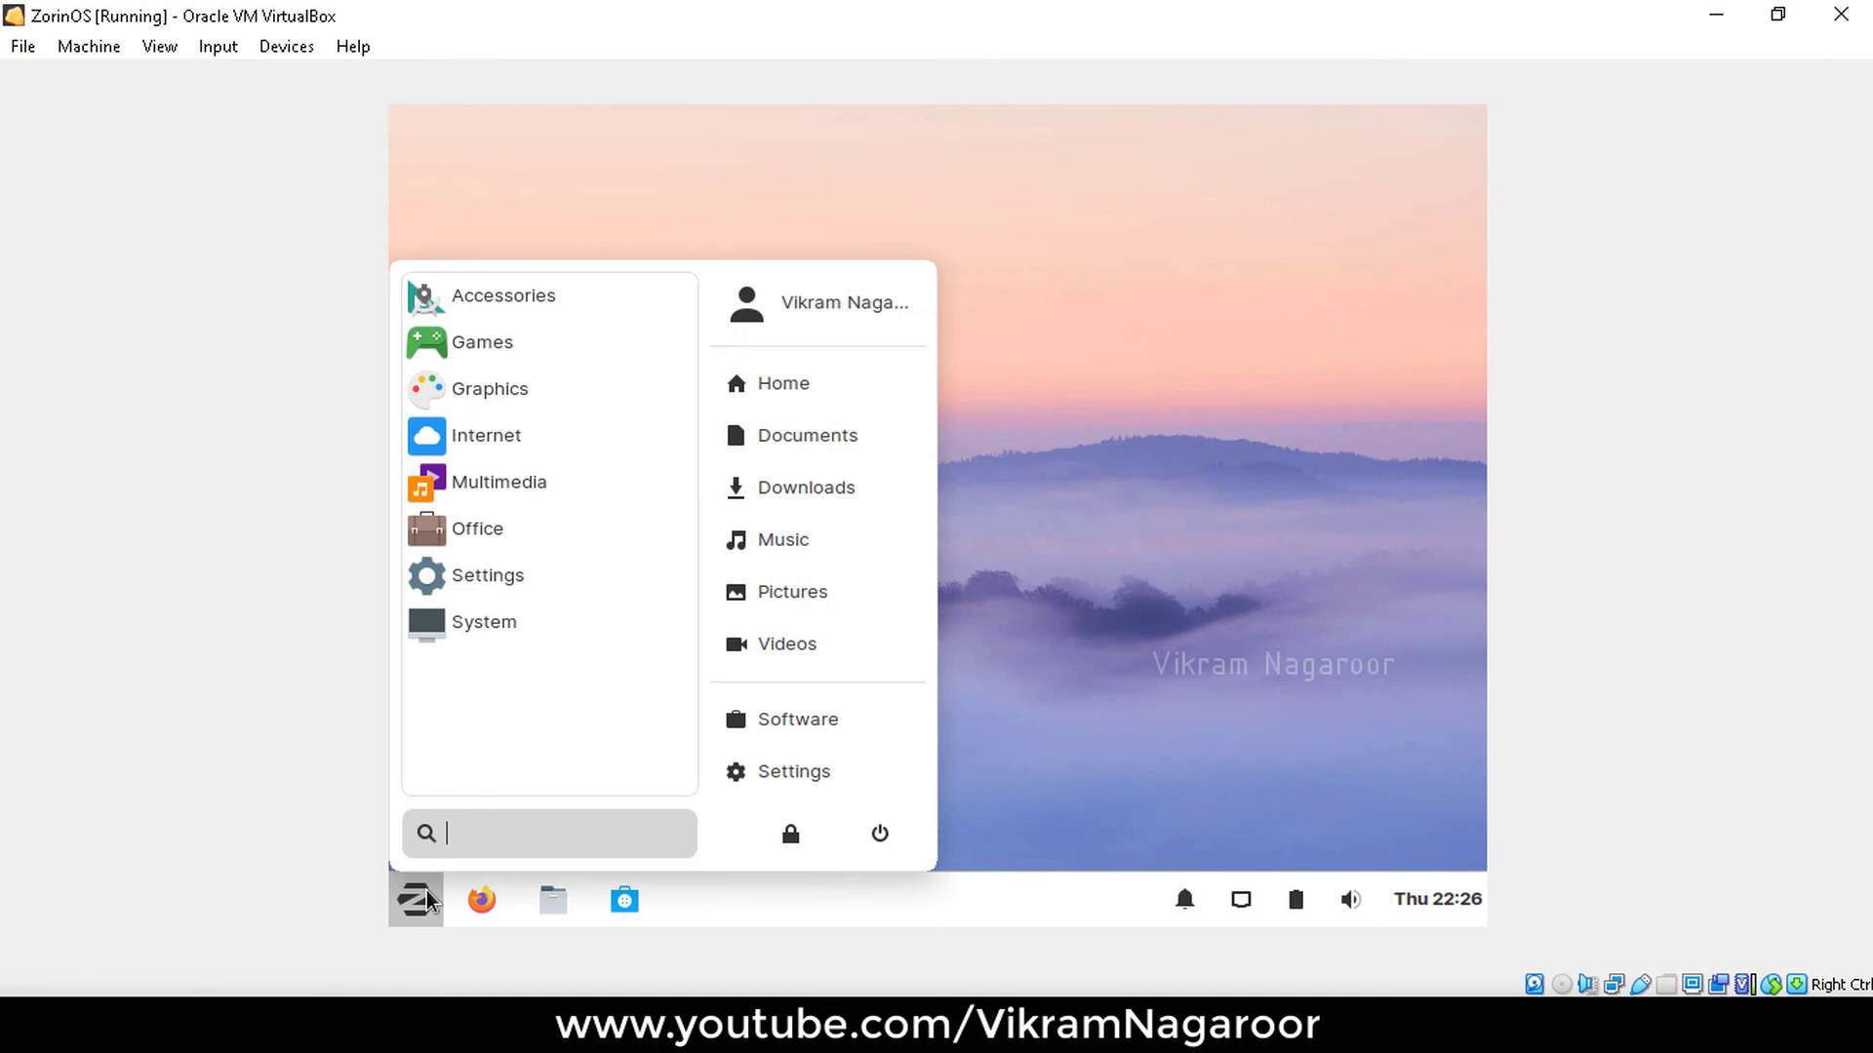
left_click(878, 834)
left_click(1053, 417)
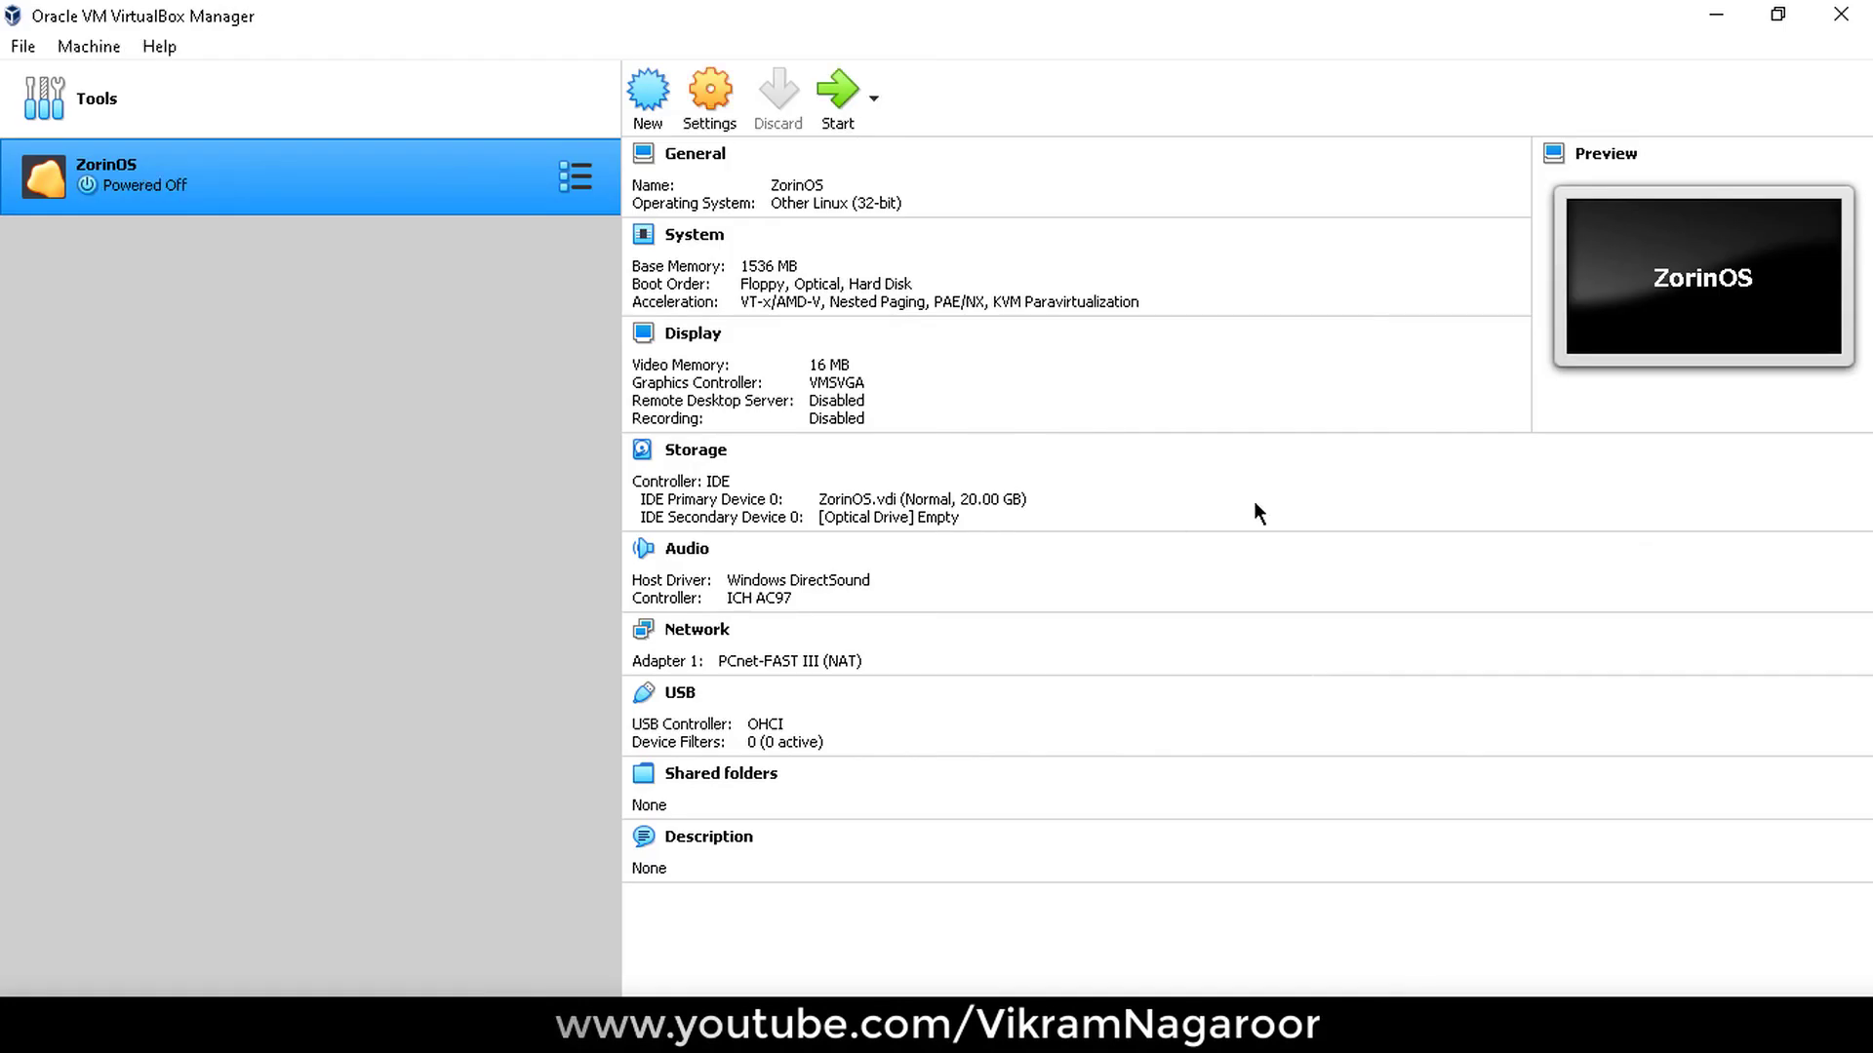
left_click(1840, 15)
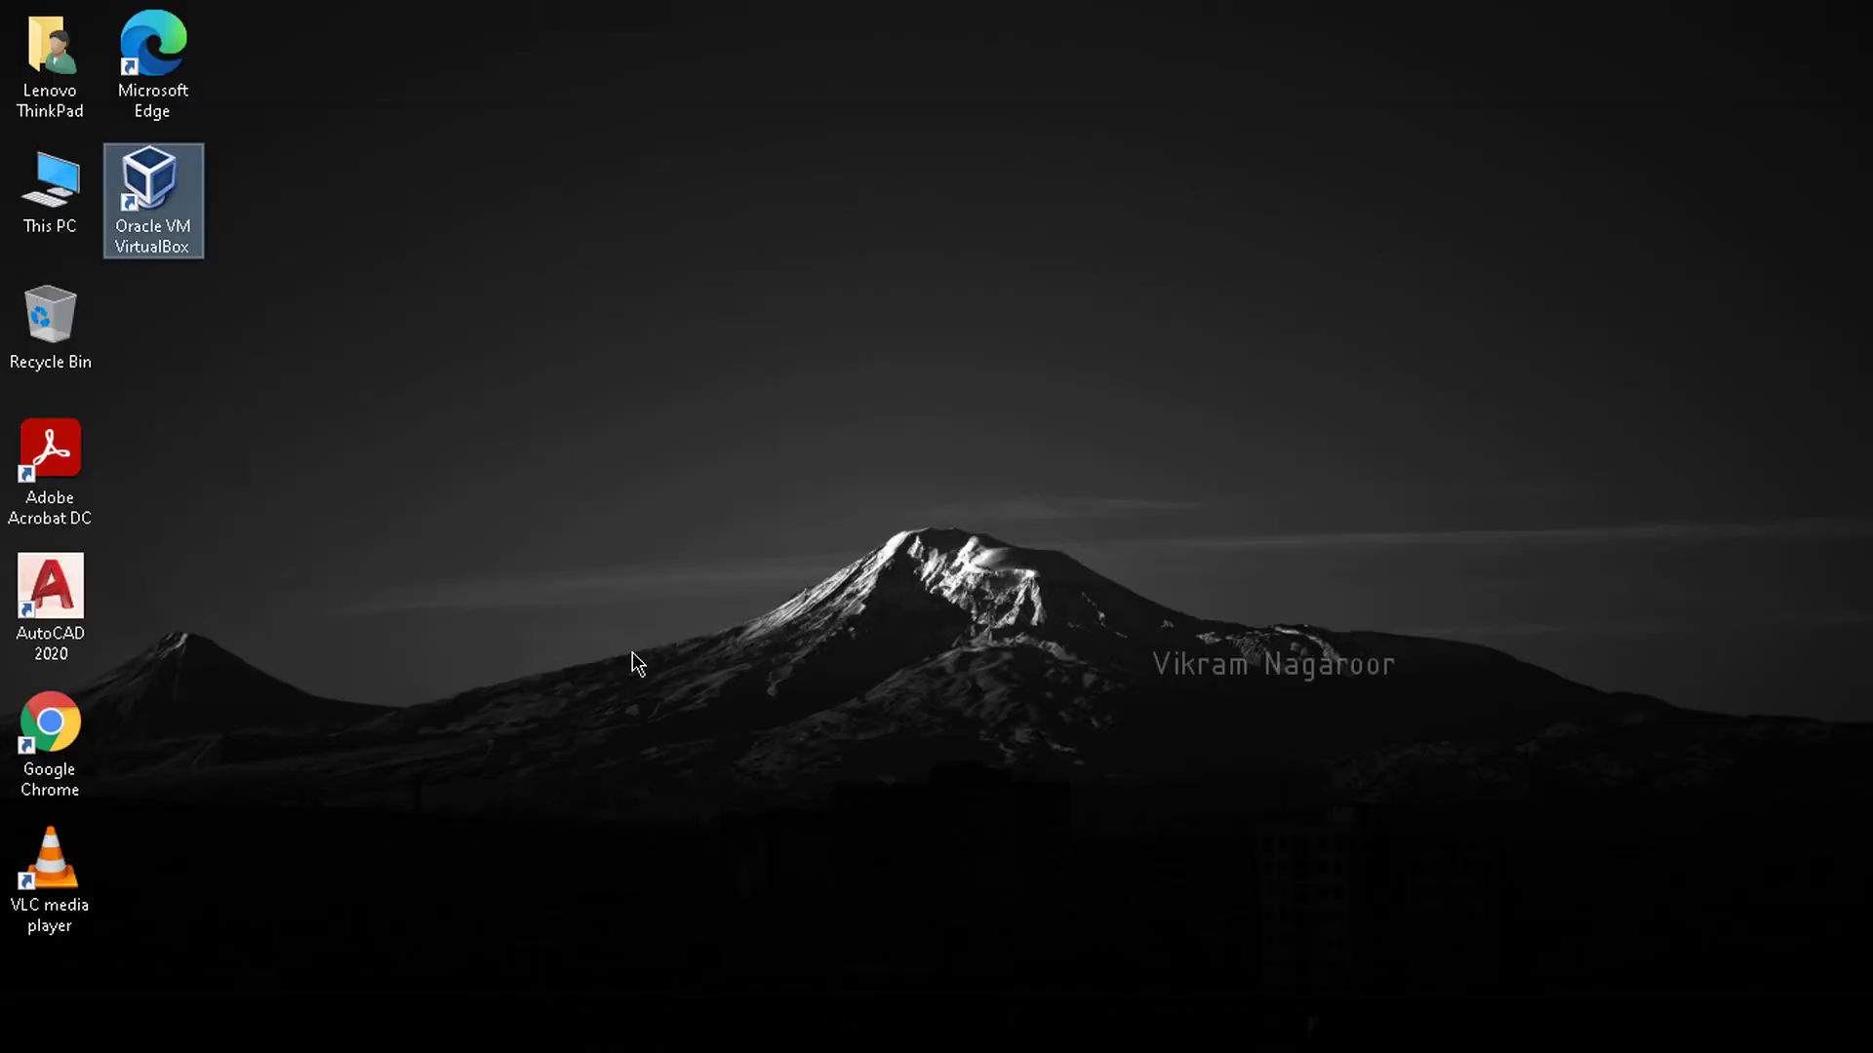